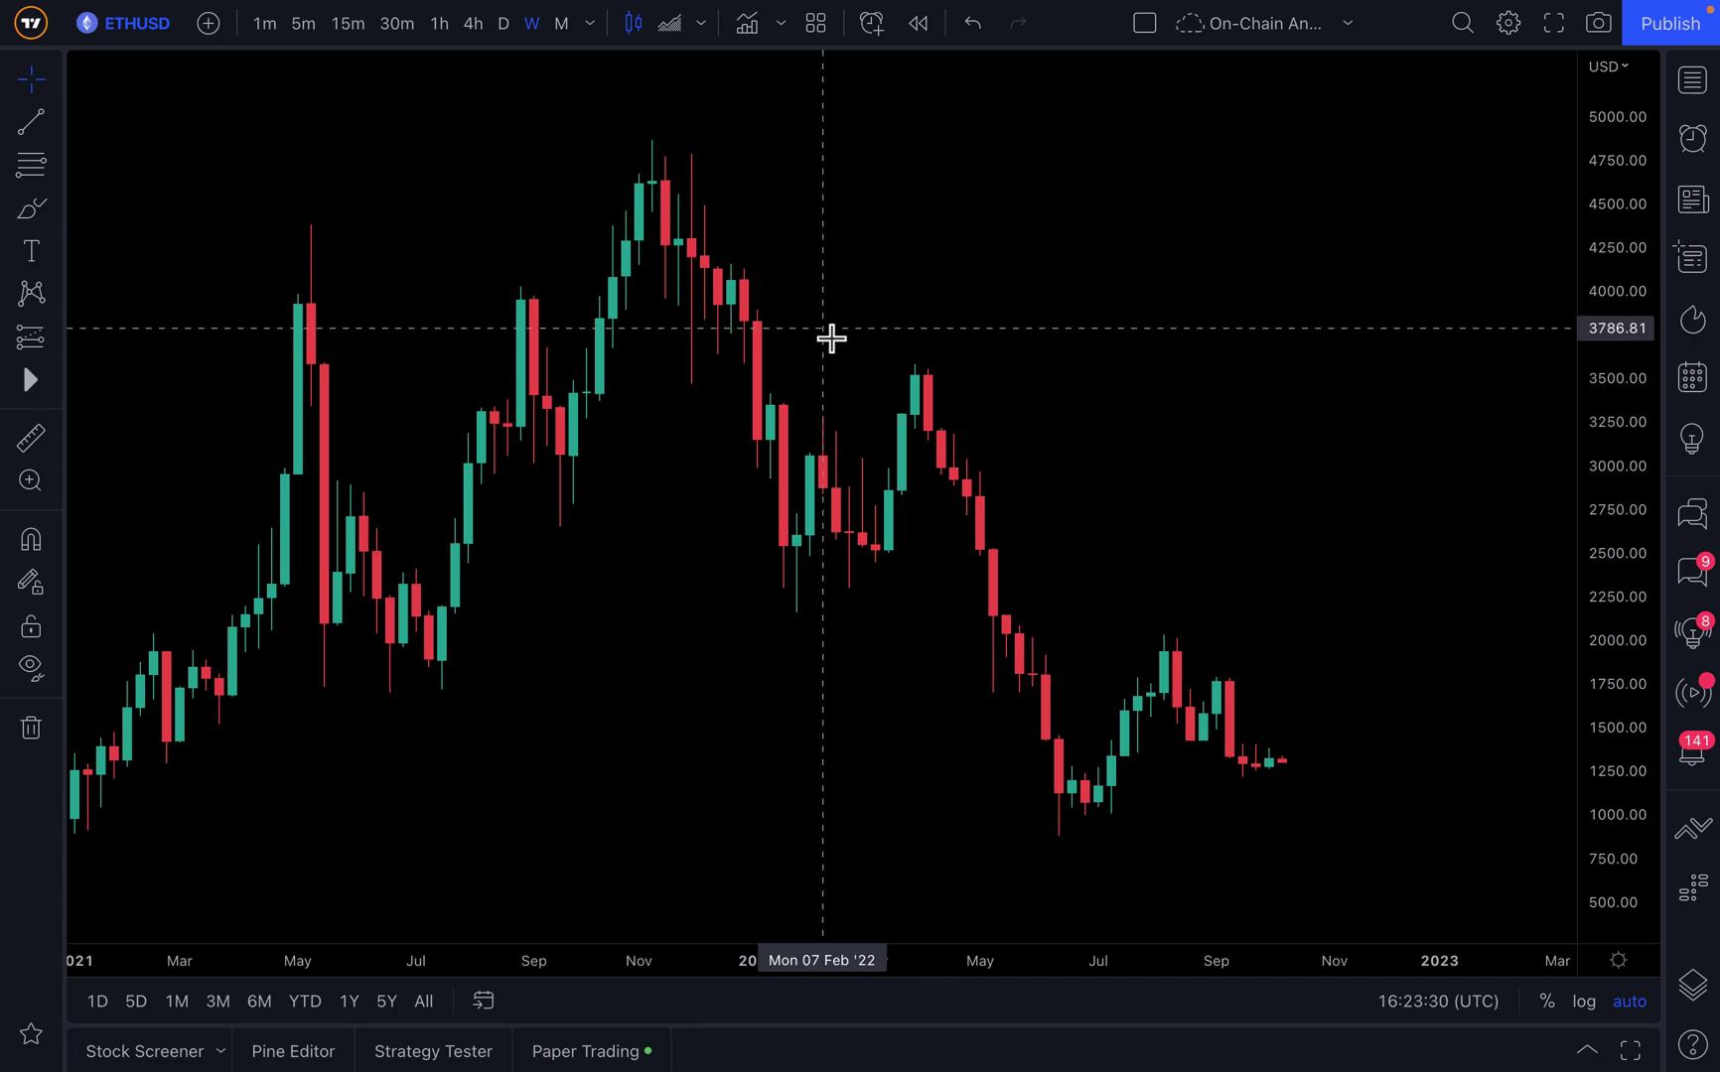
Zoom the ETHUSD weekly chart into the 2022 candles and set the page zoom to 110%
scroll(871, 524, "up", 5)
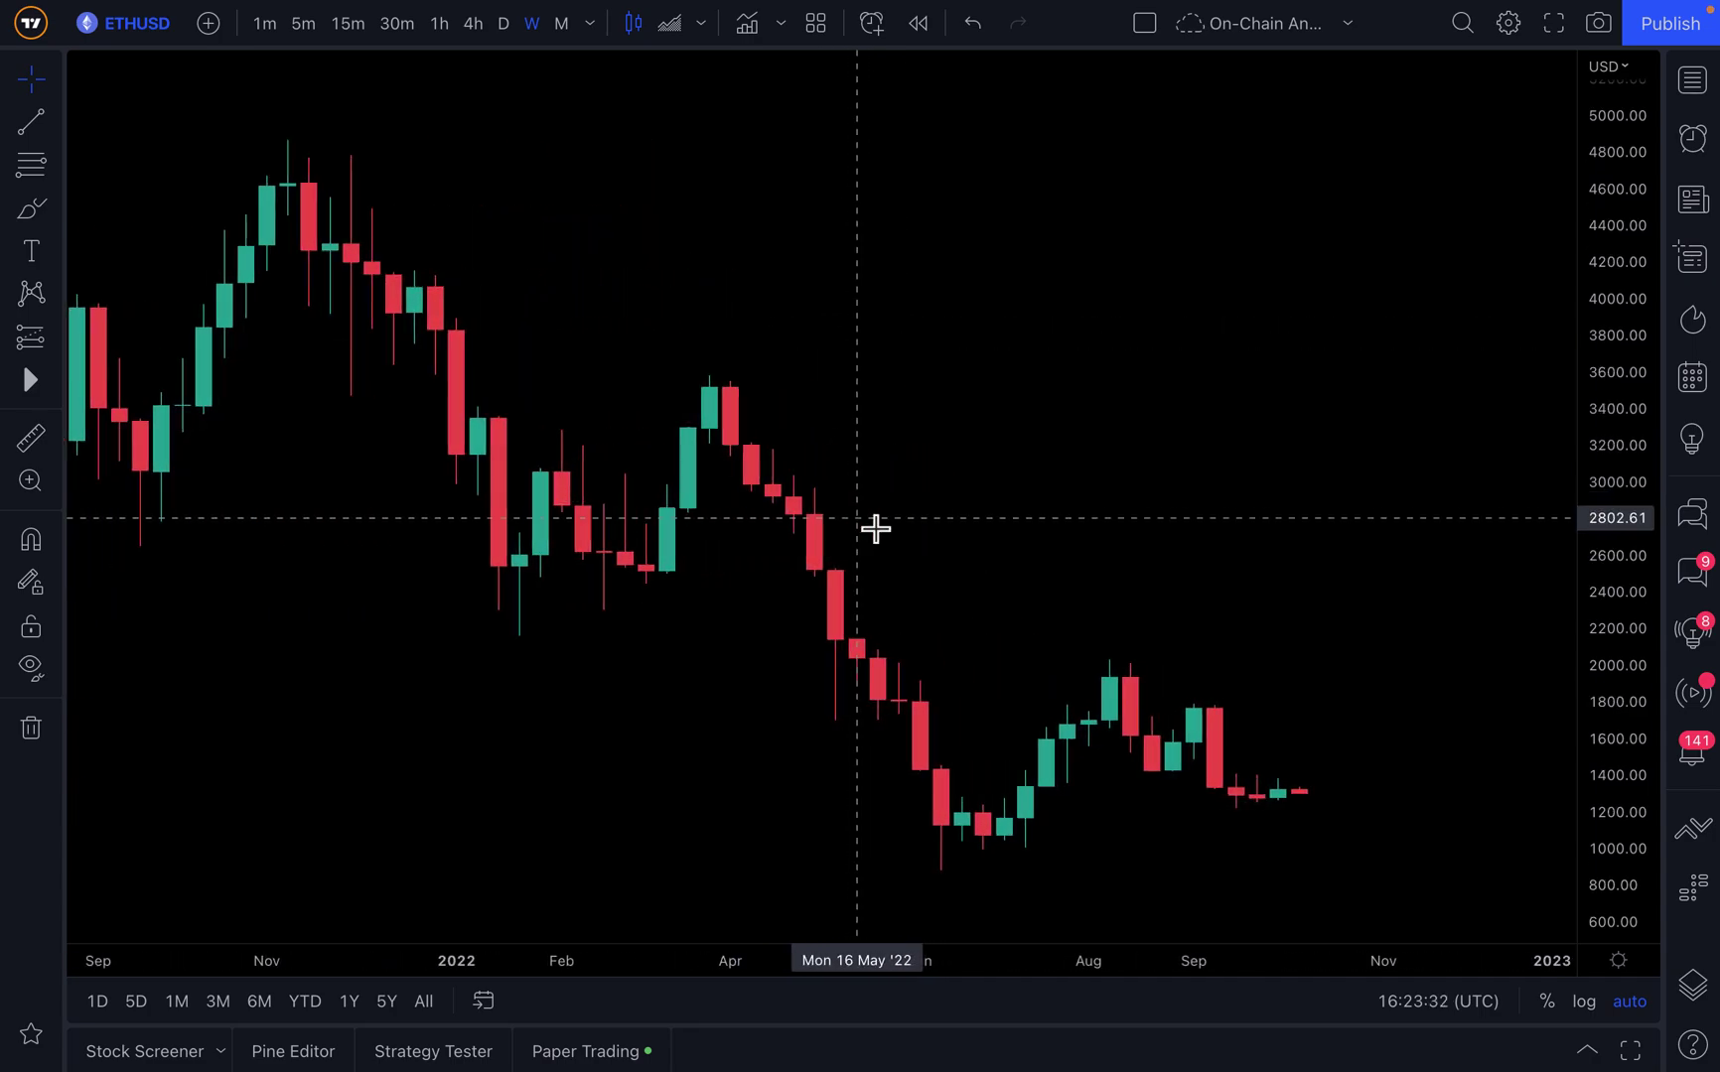
scroll(876, 529, "up", 3)
key("ctrl+plus")
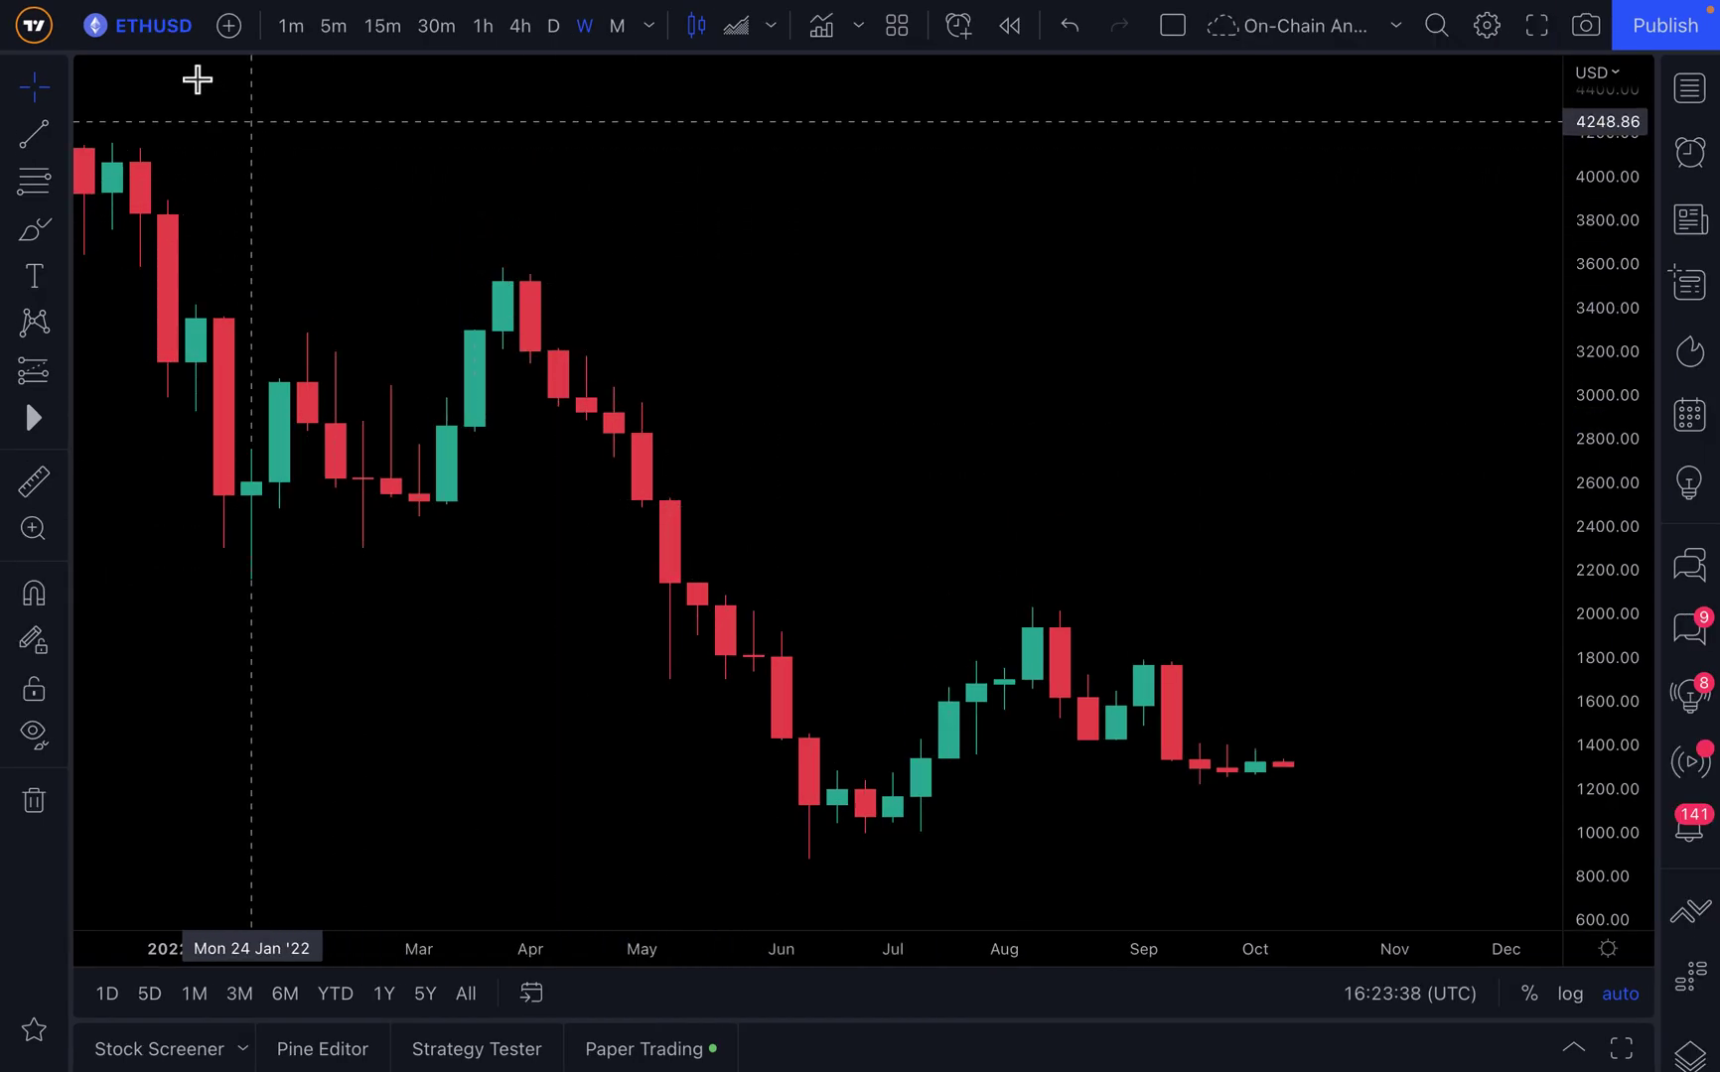
Search symbols for 'GLASSNODE:' and scroll through results such as USDT_SUPPLY and BTC_SOPR
left_click(175, 43)
type("GLASSNODE:")
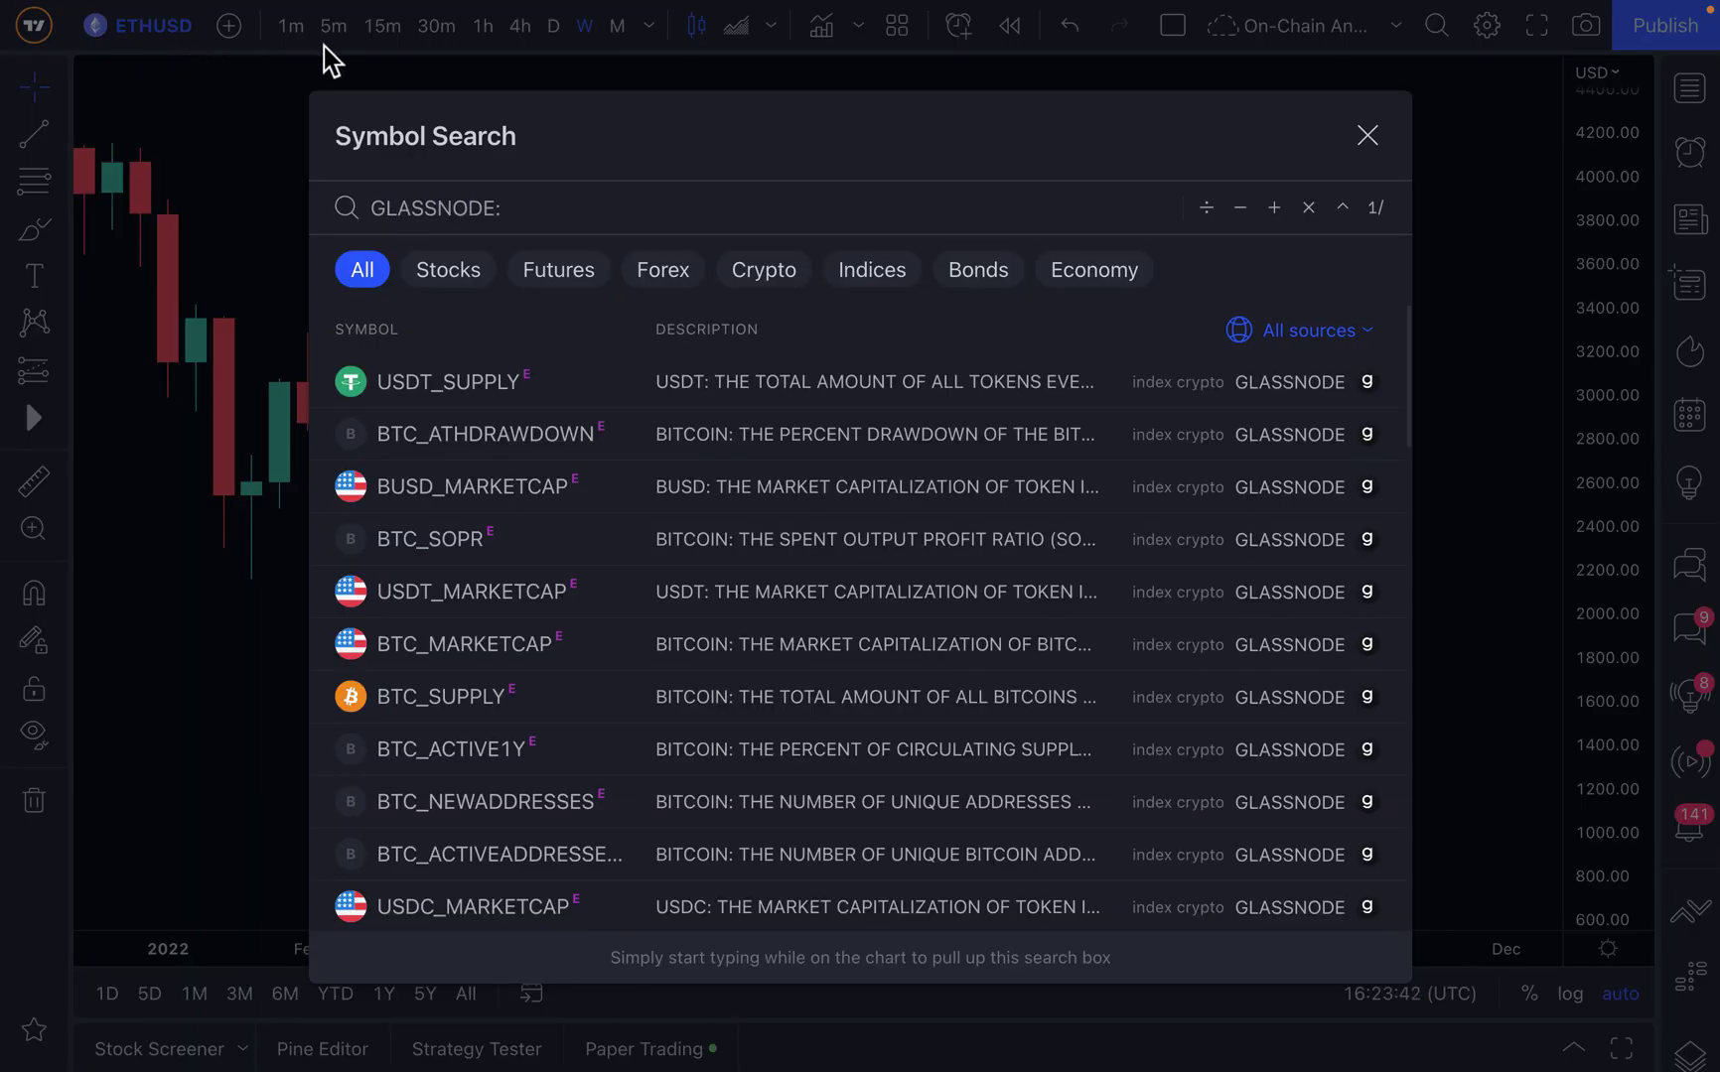
left_click_drag(521, 216, 369, 214)
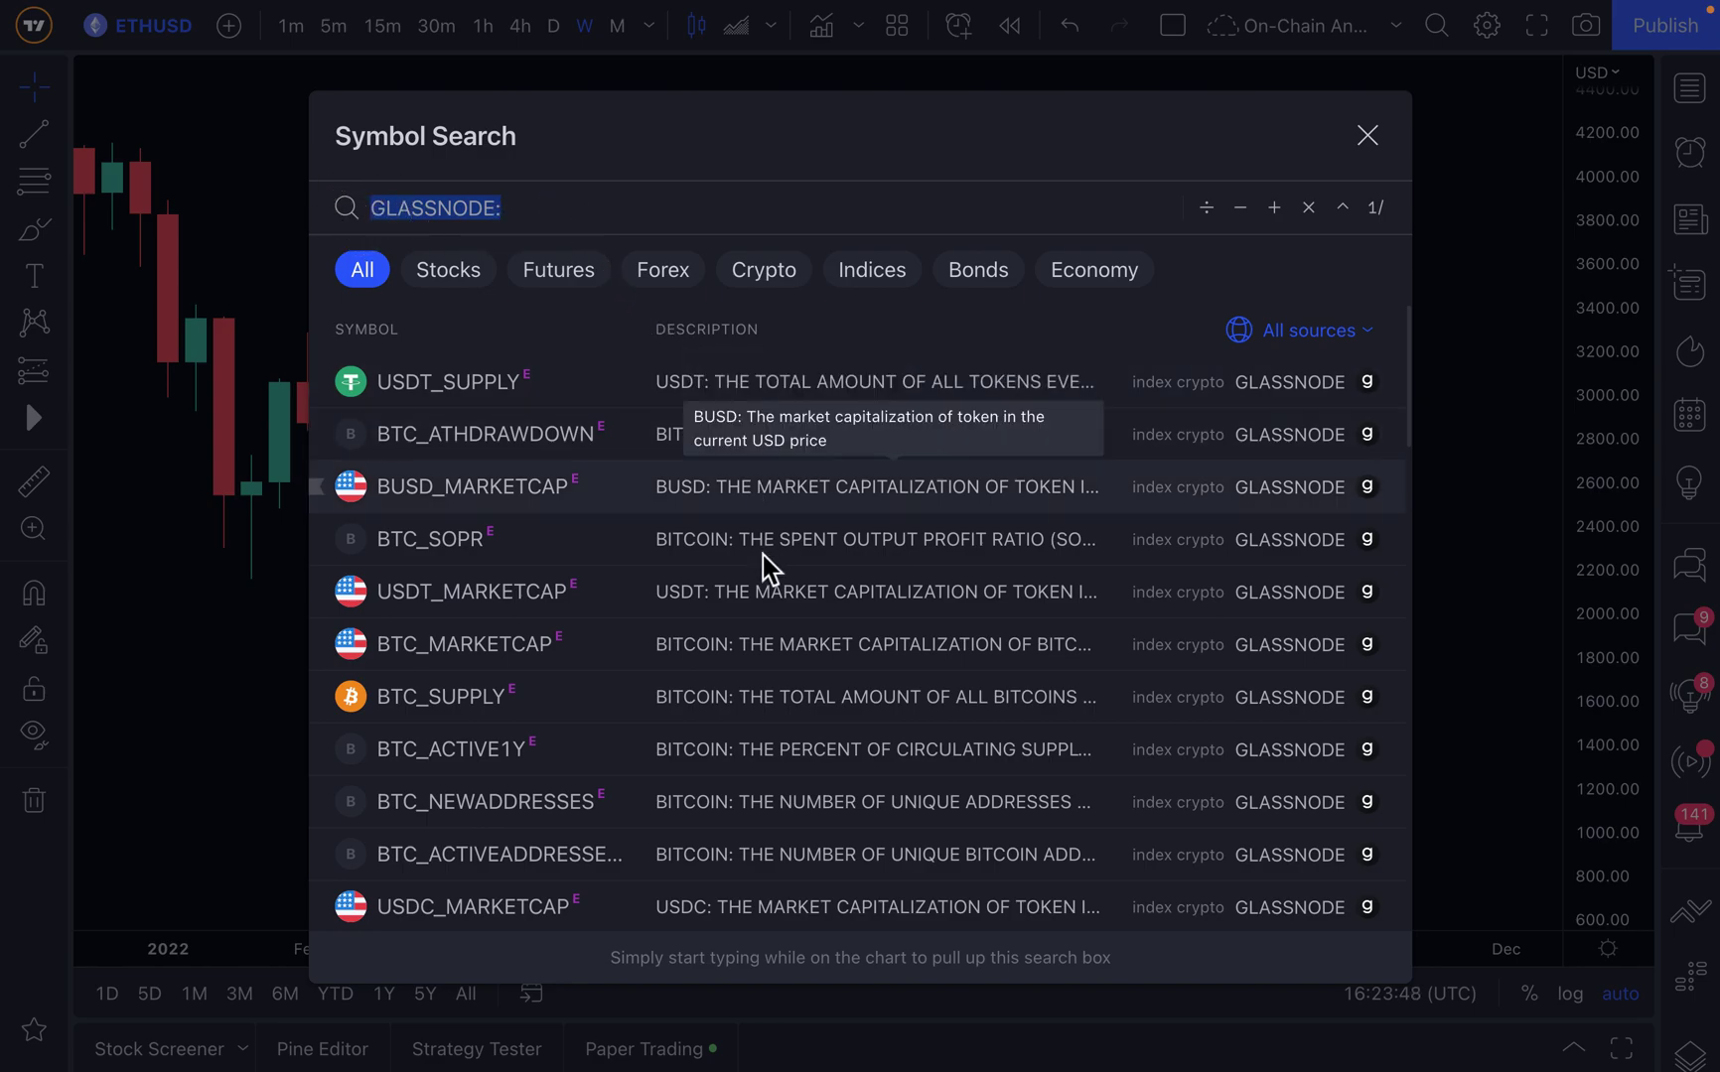
scroll(791, 753, "down", 5)
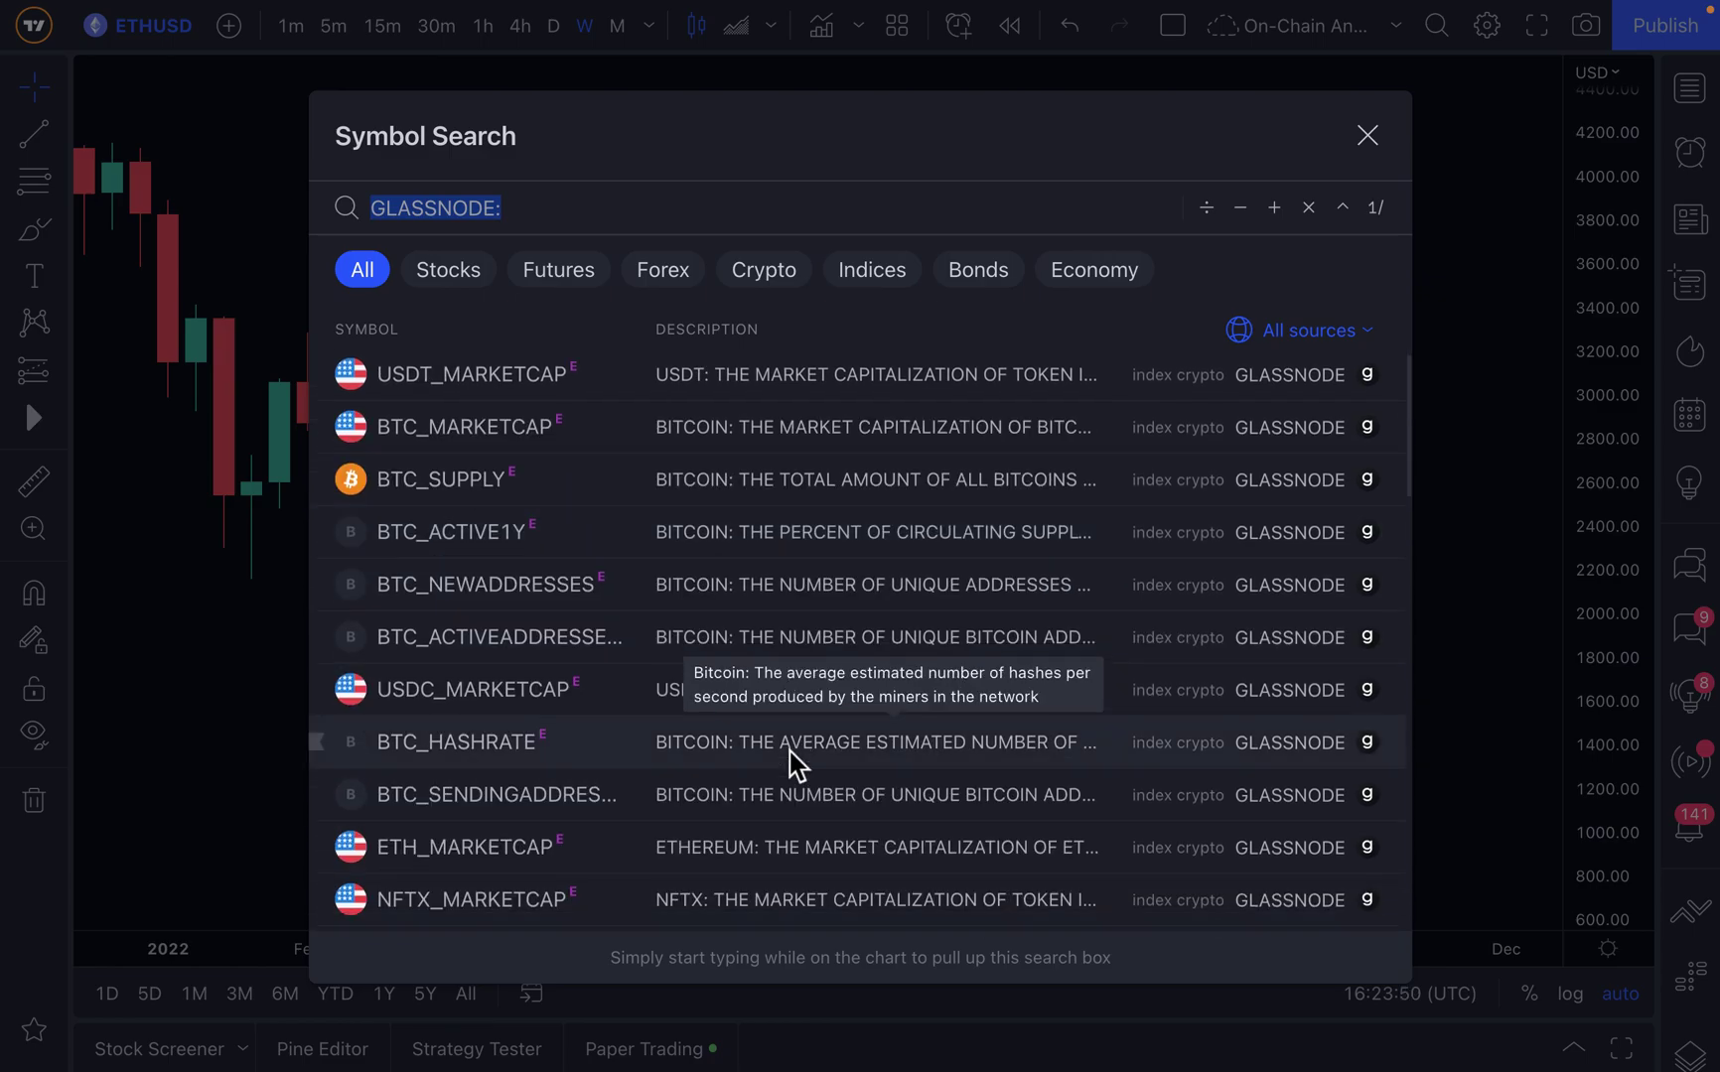
scroll(791, 765, "down", 10)
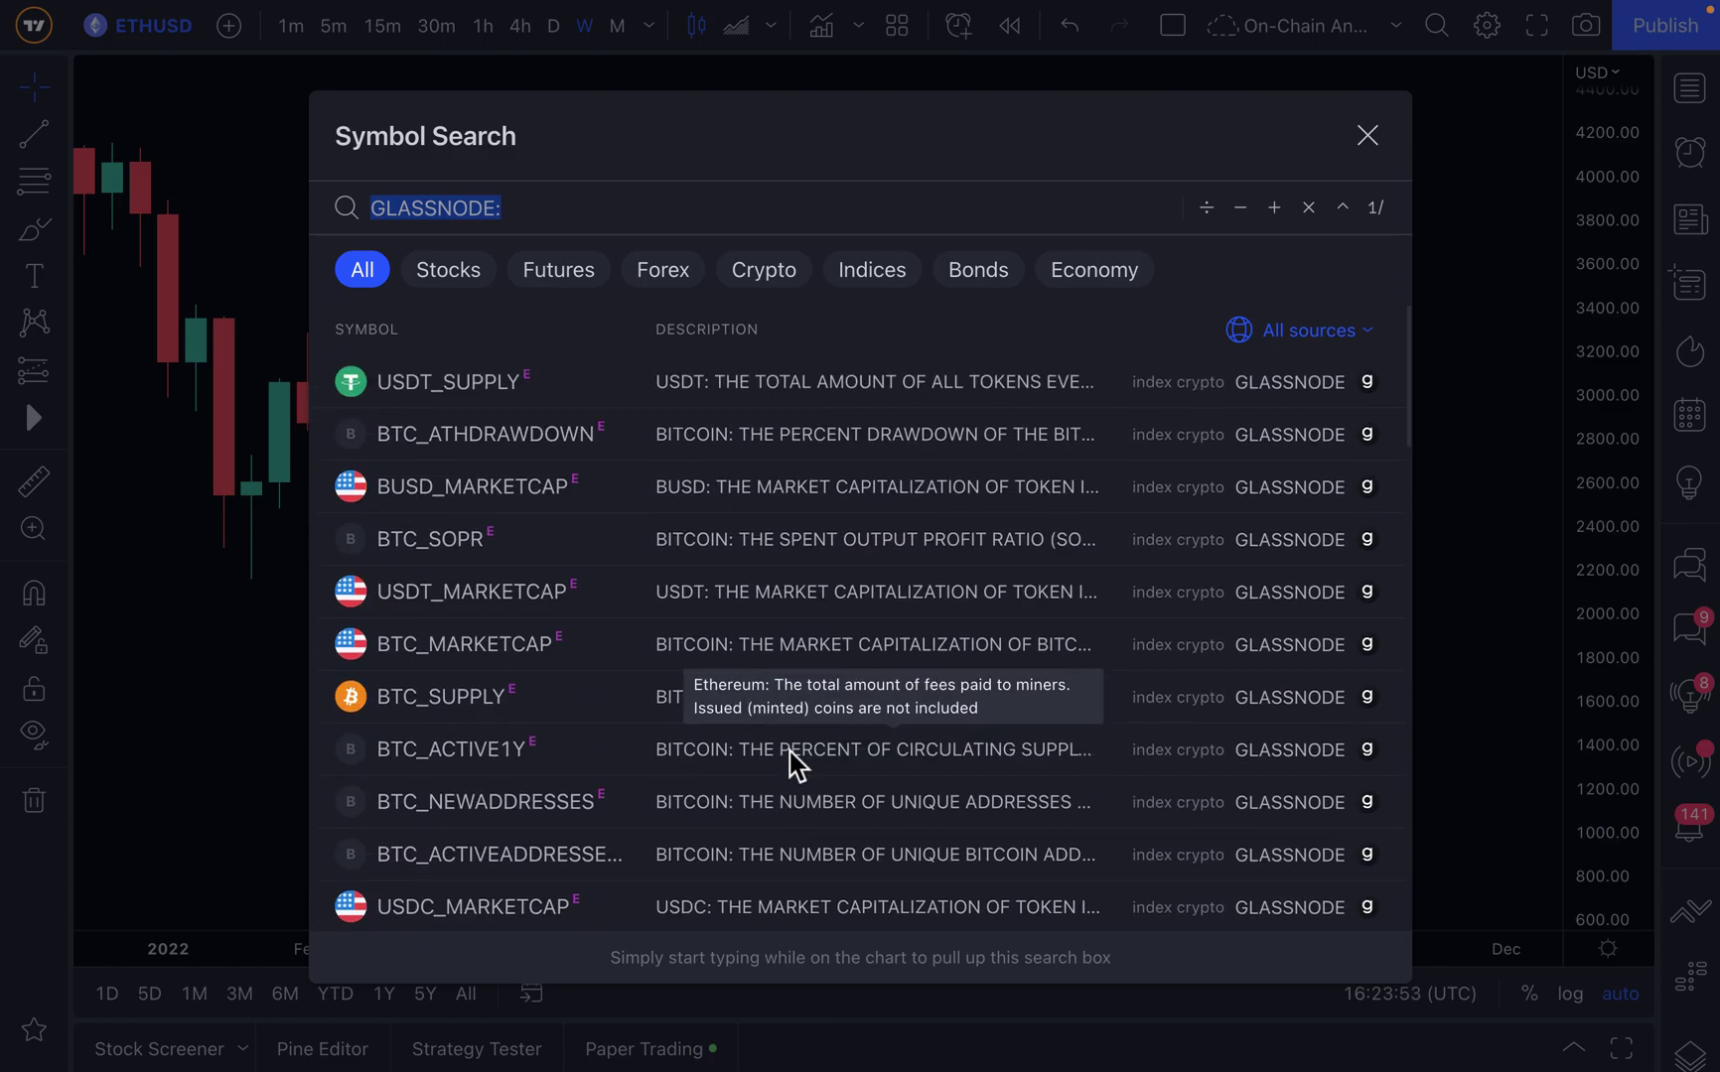
Load the USDT_SUPPLY data set and zoom out to show late 2019 through 2022
left_click(832, 384)
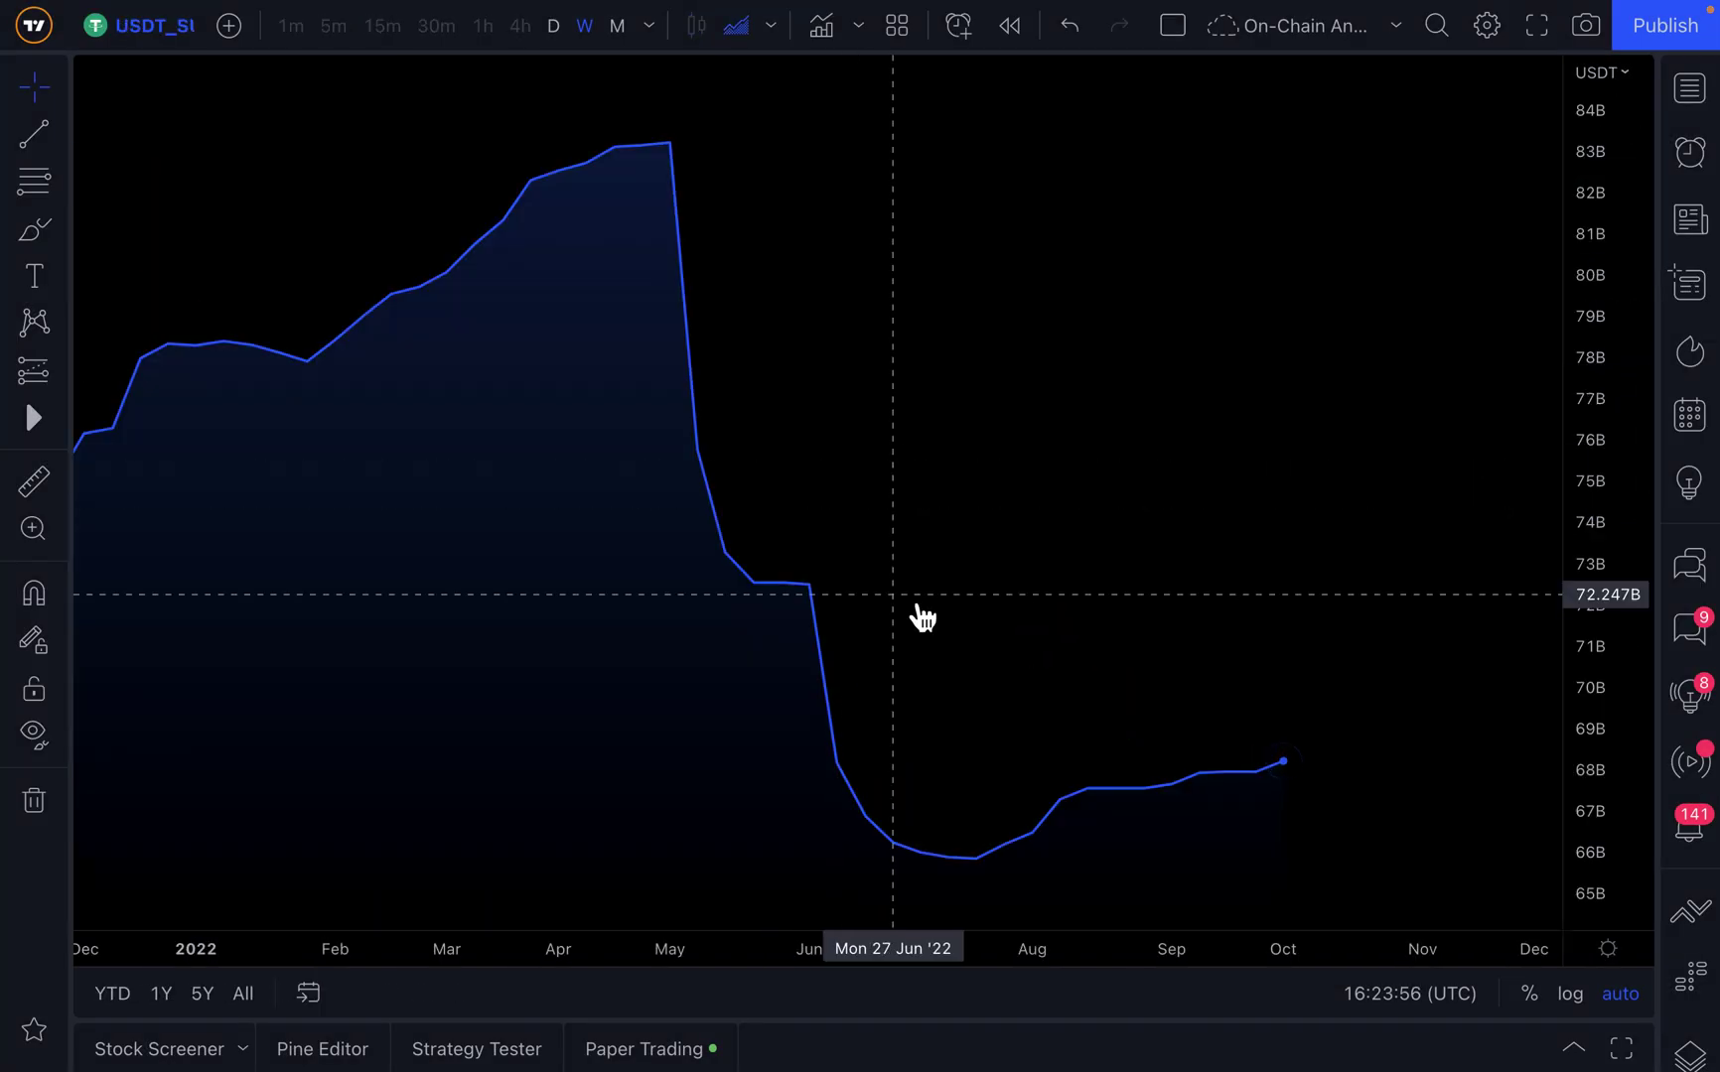
scroll(913, 604, "down", 5)
scroll(914, 604, "down", 1)
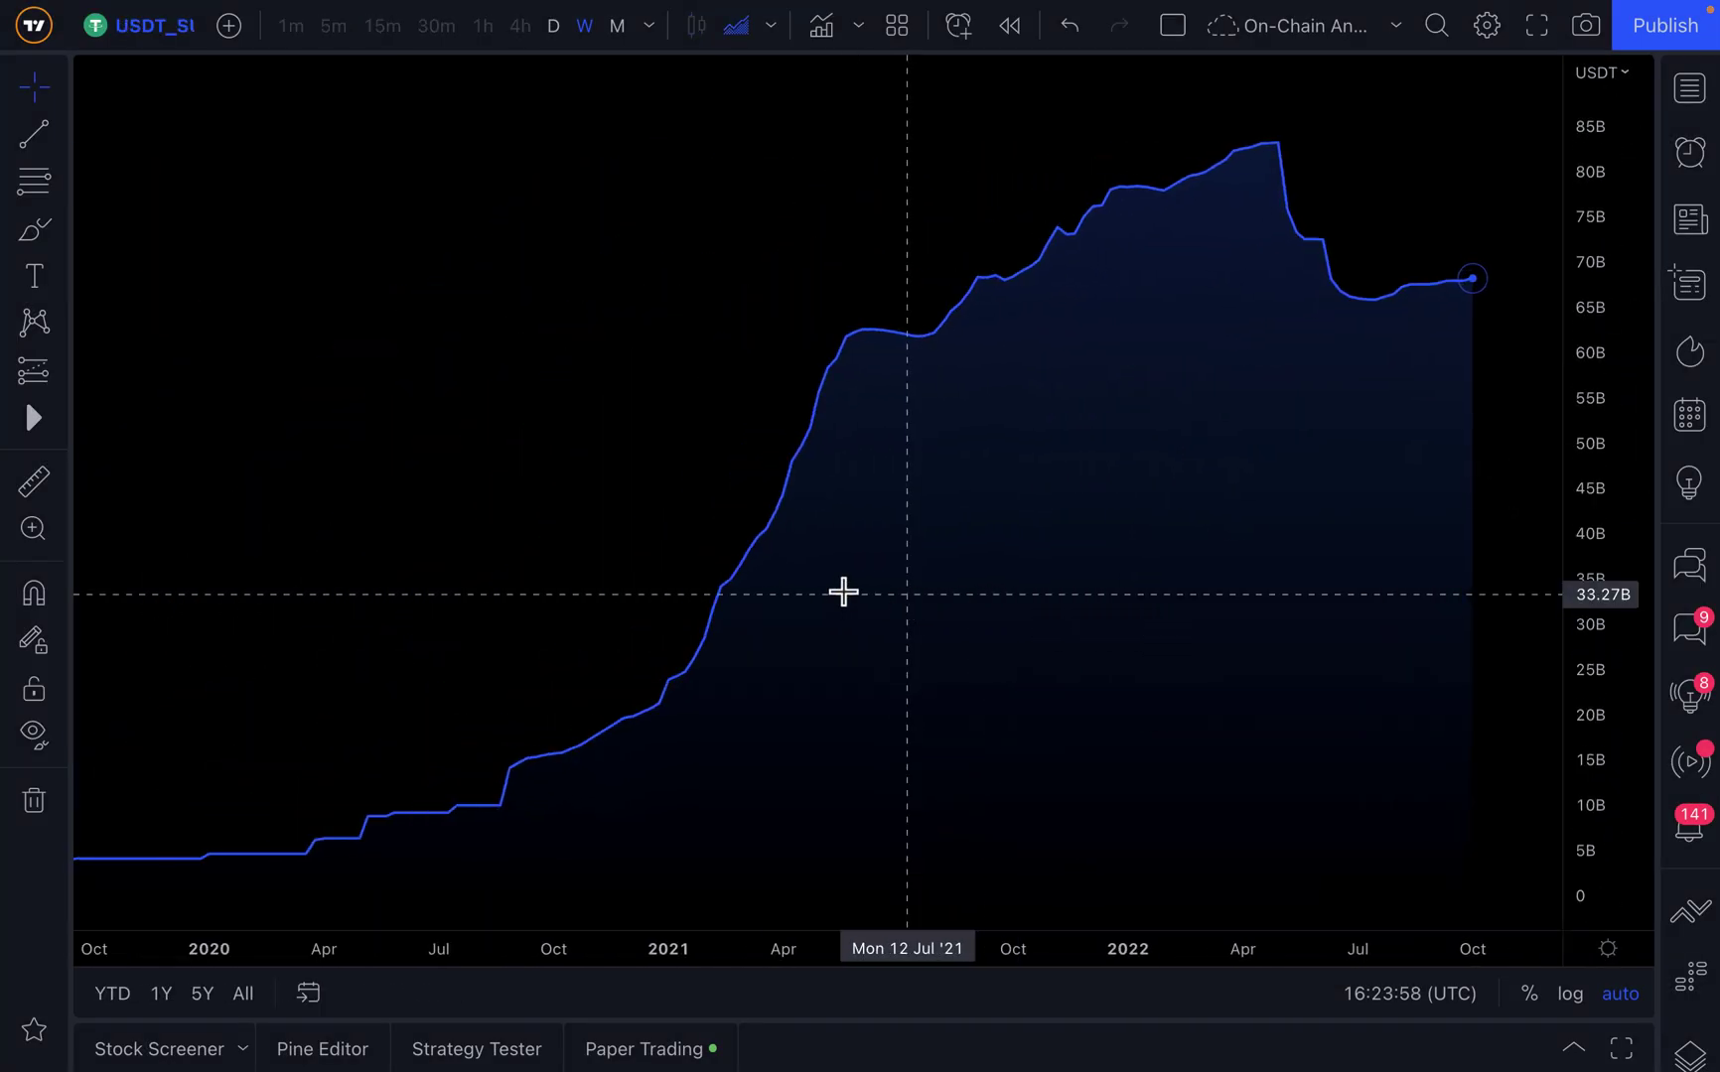
Add an 'On-chain analytics' text label and move it to the chart's left side
left_click(33, 276)
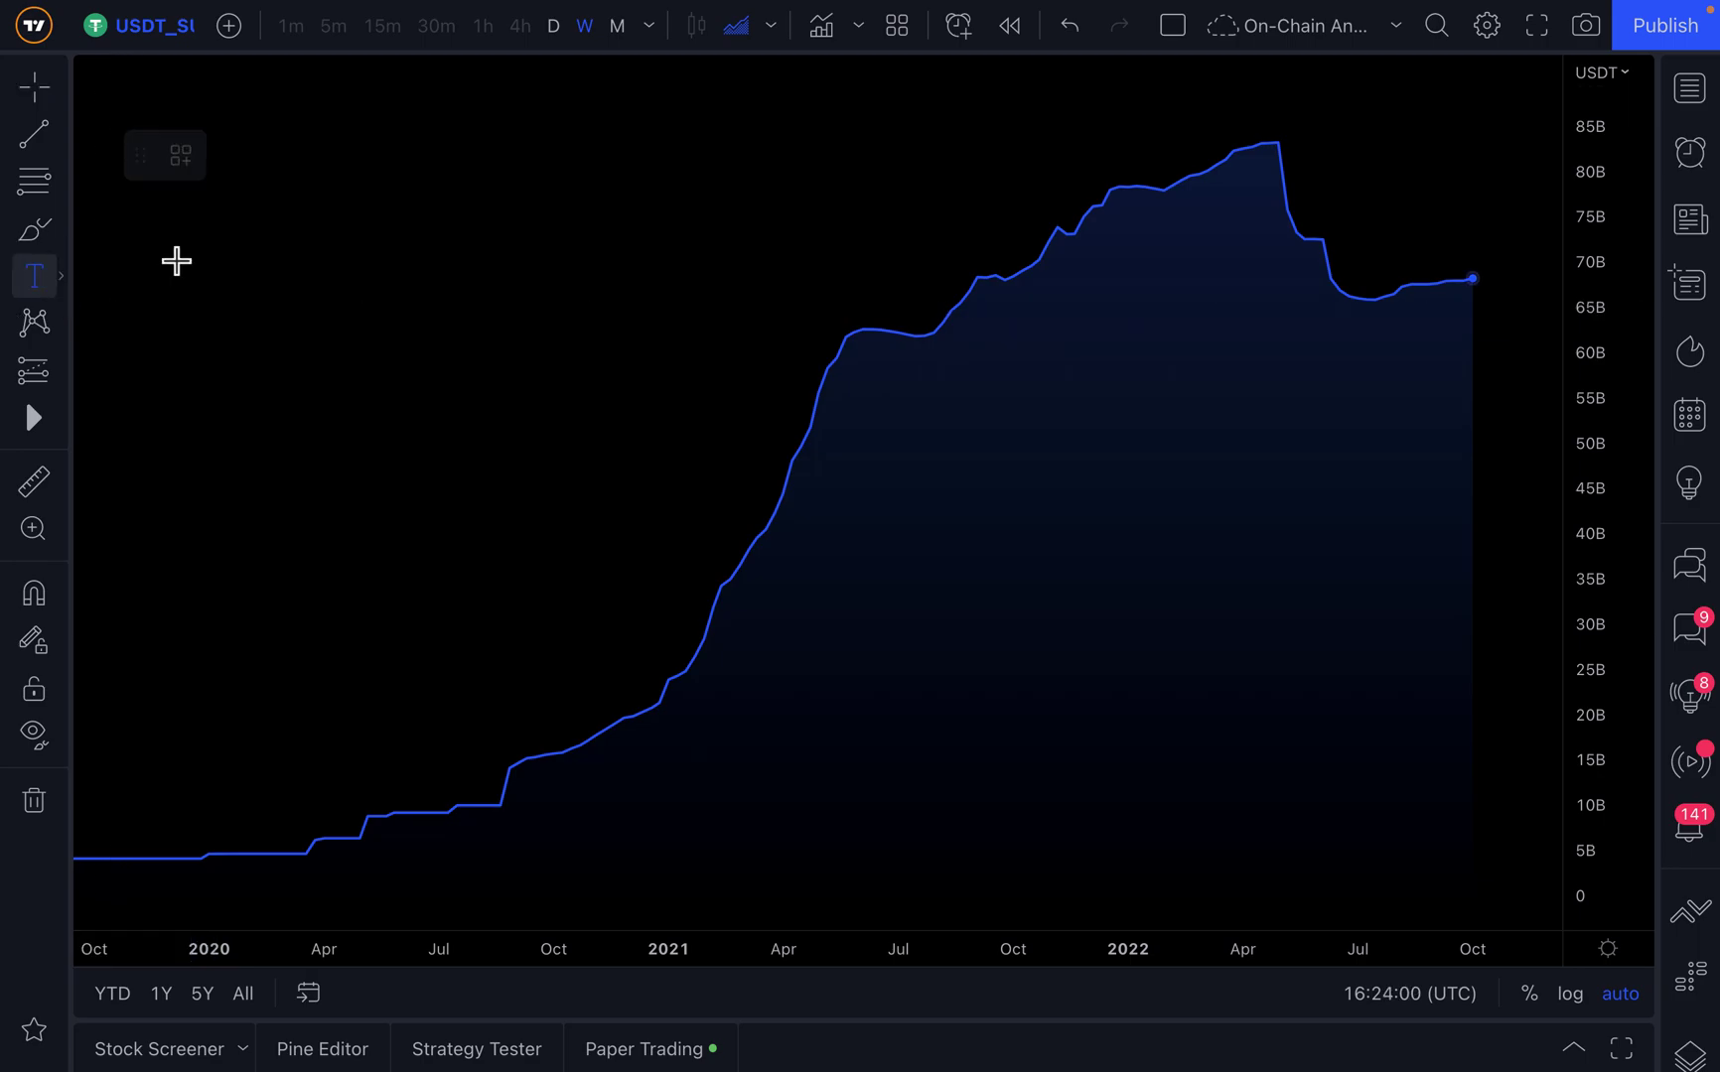
left_click(430, 245)
type("On-chain analytics")
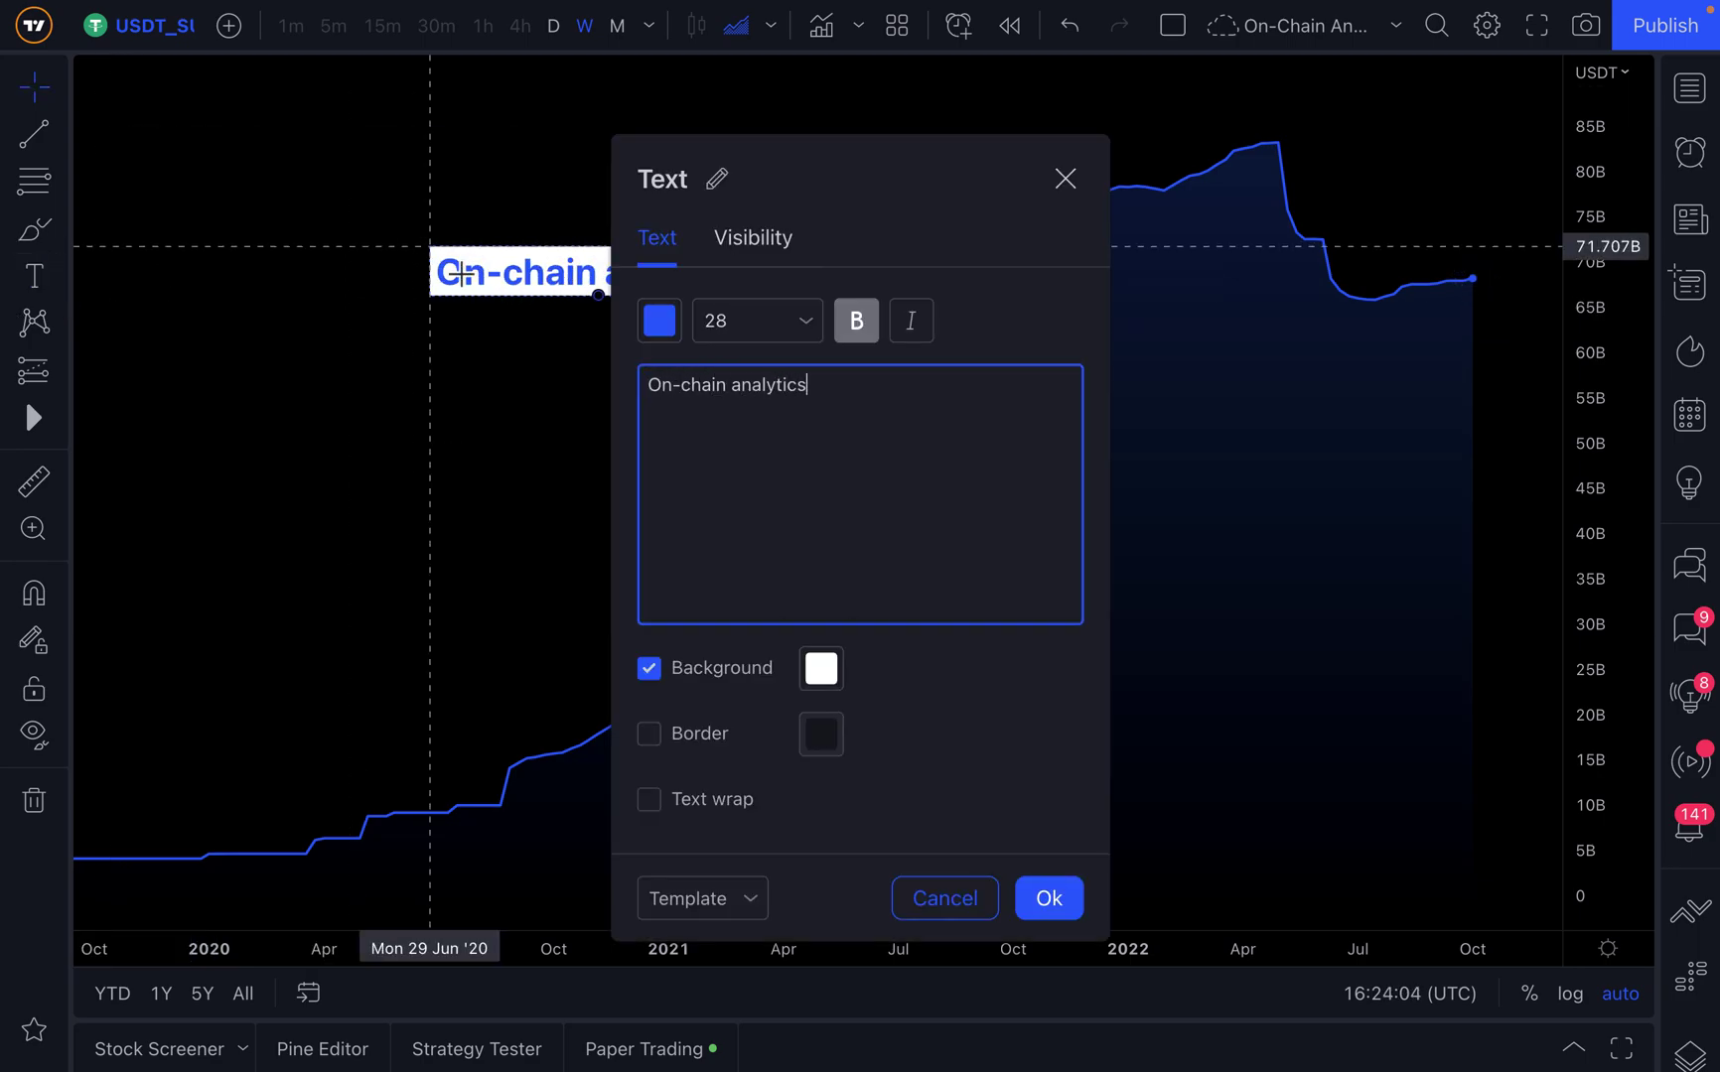
left_click(1048, 896)
left_click(608, 268)
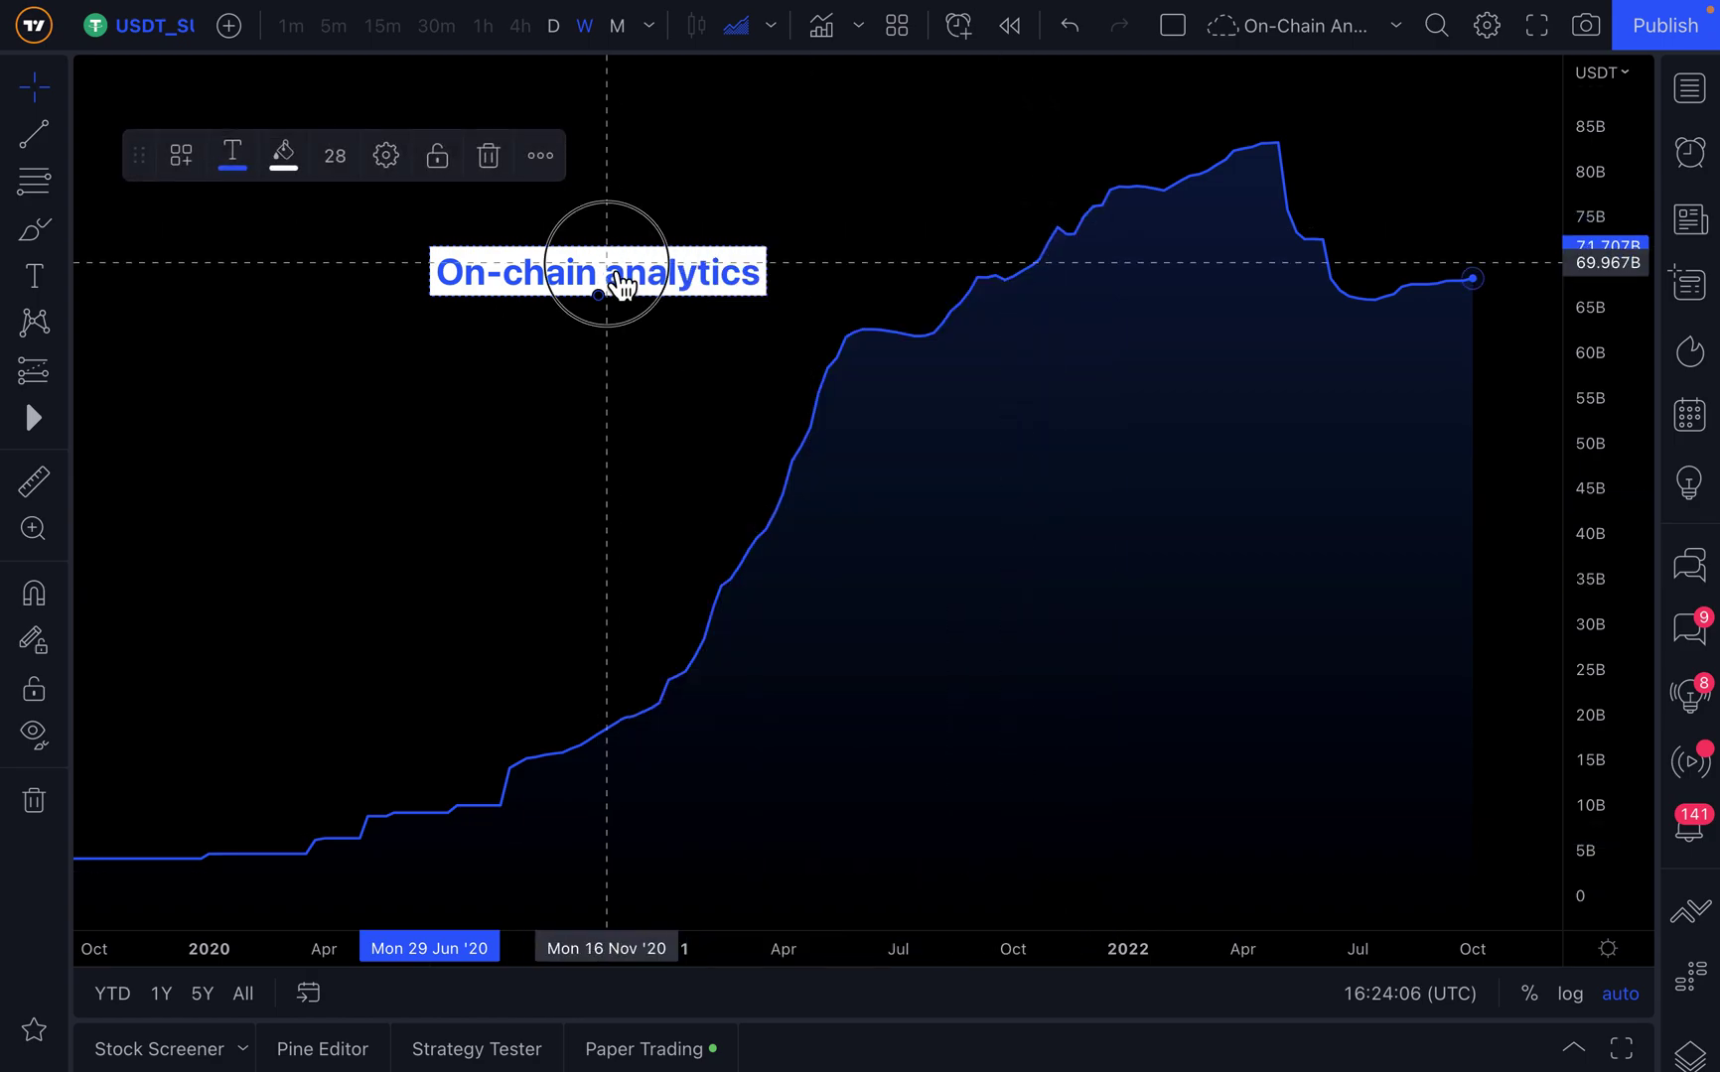
left_click_drag(620, 286, 328, 421)
left_click(409, 324)
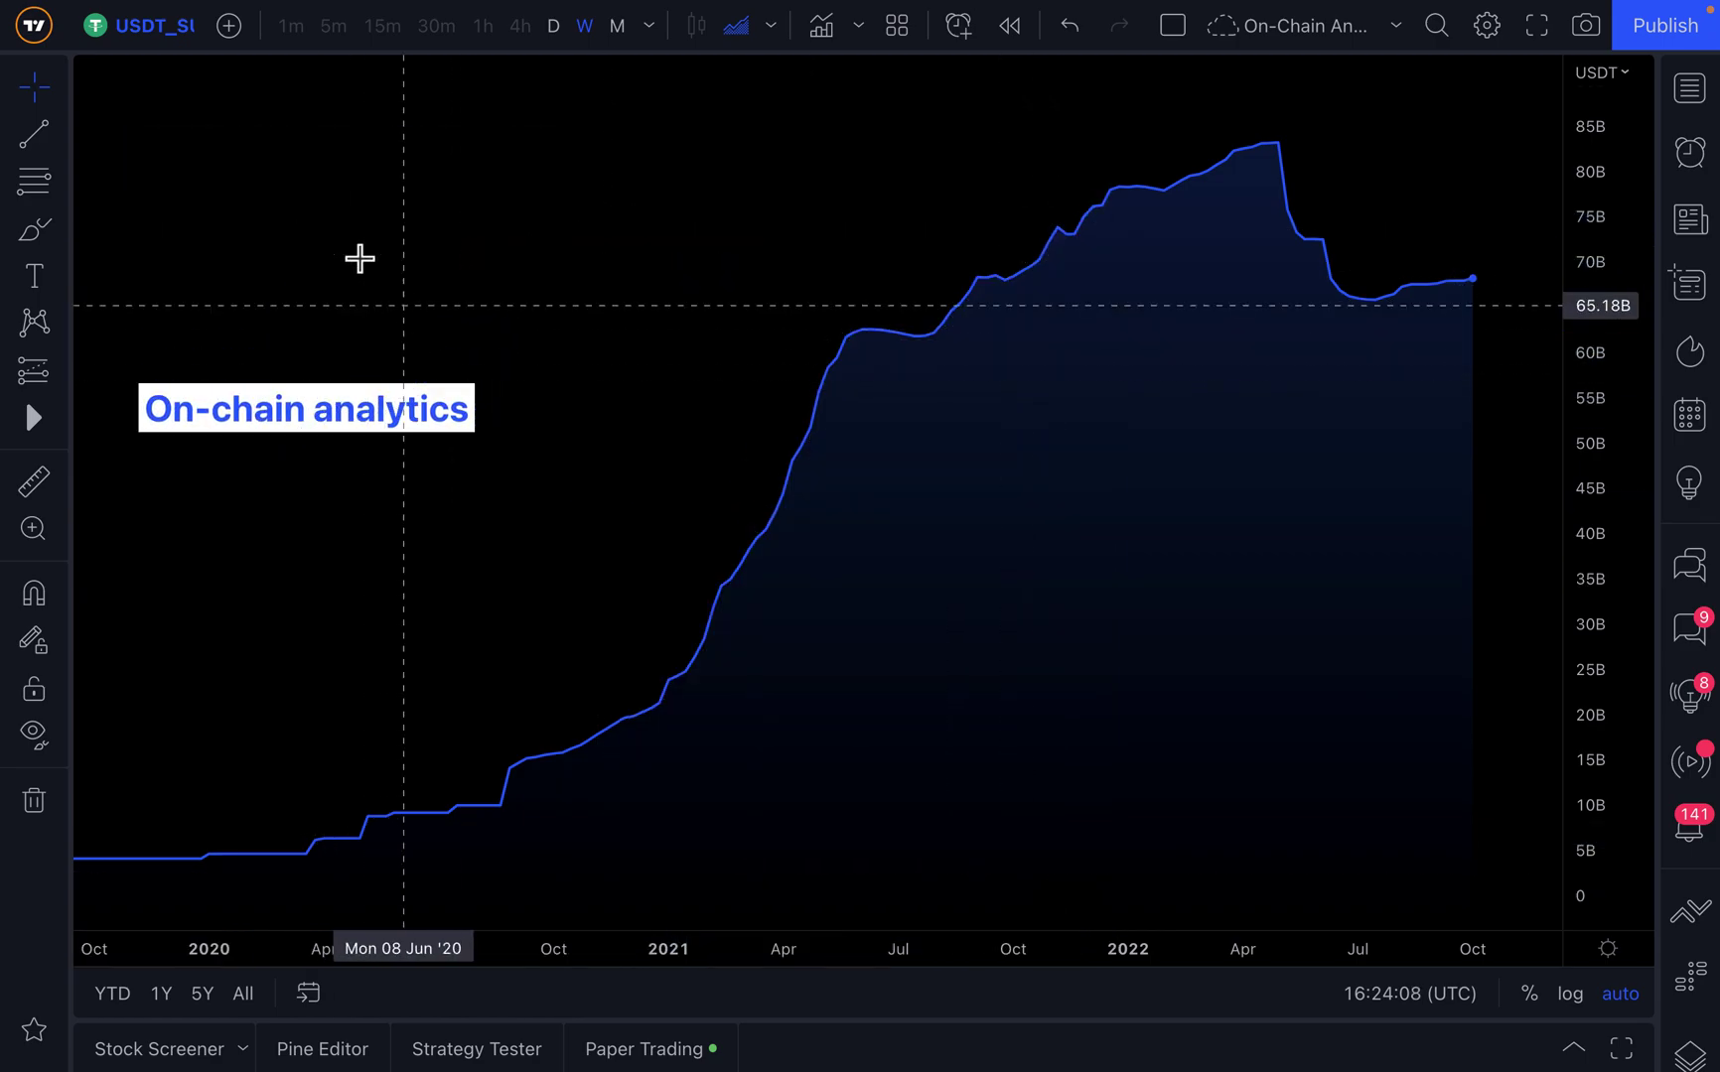
Switch the charted symbol to ETHUSD and pan across its price history
left_click(159, 30)
type("ET")
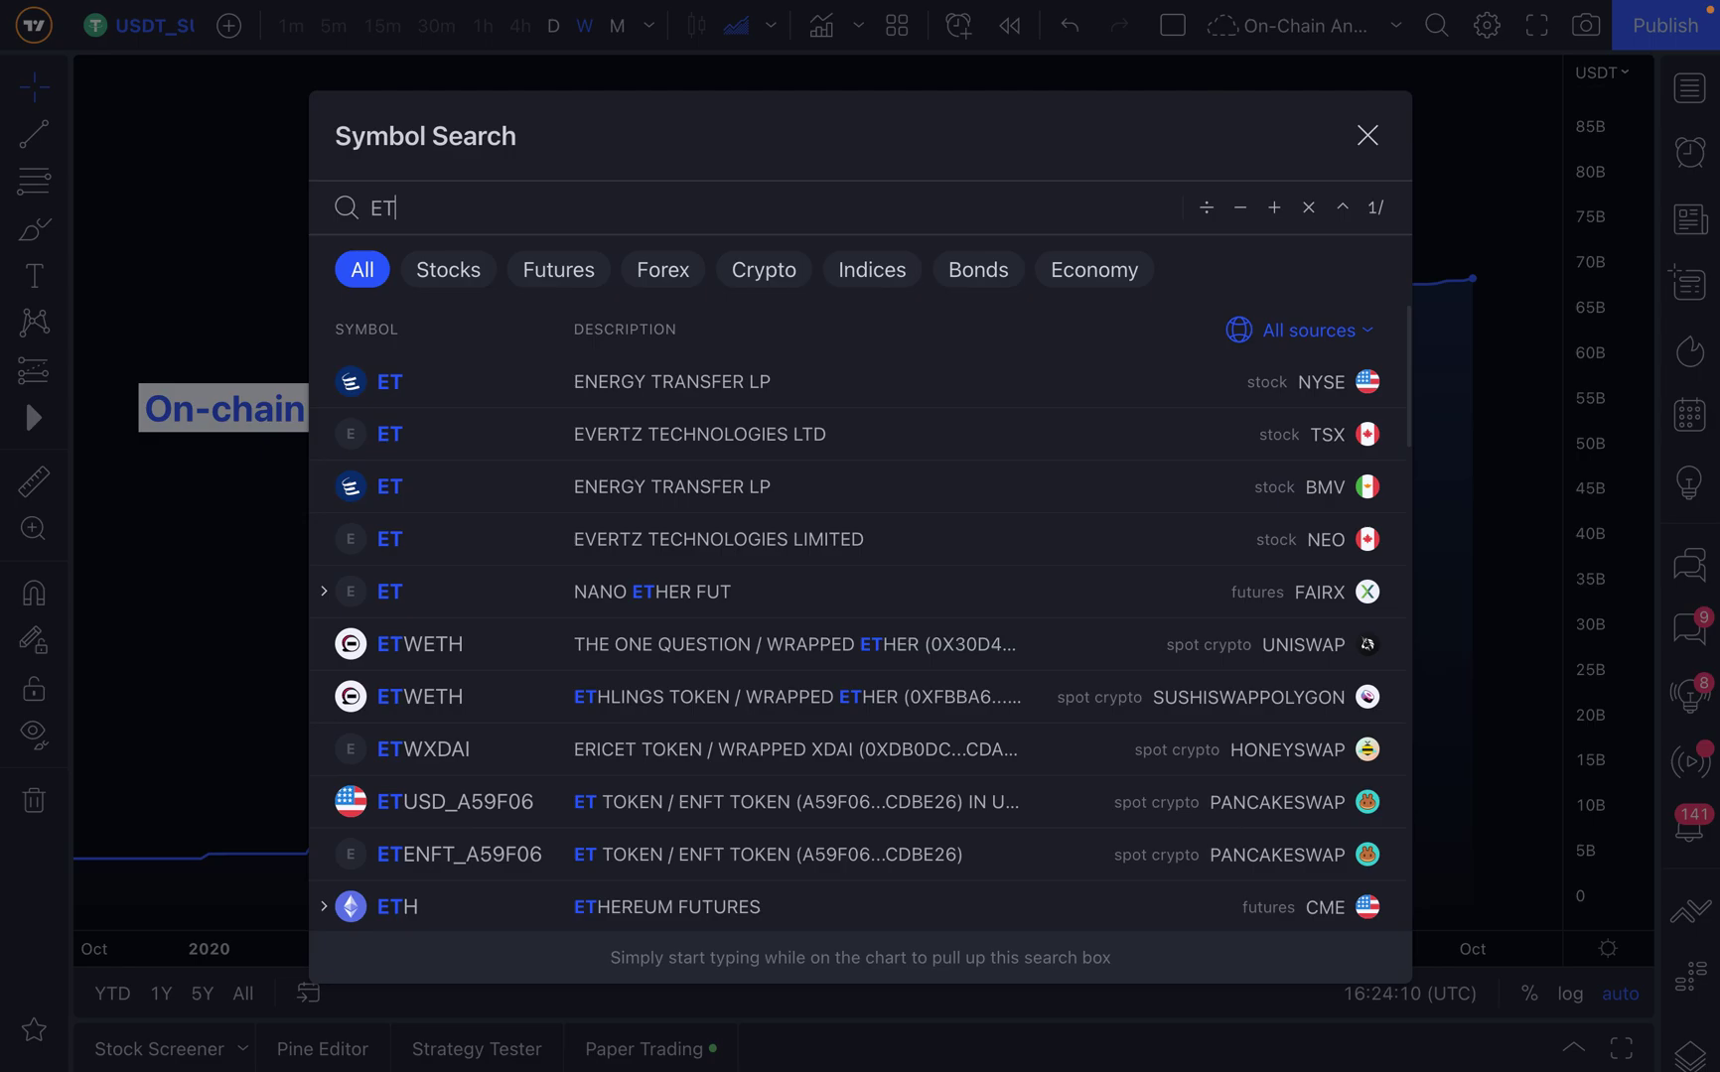
type("HUSD")
key("Return")
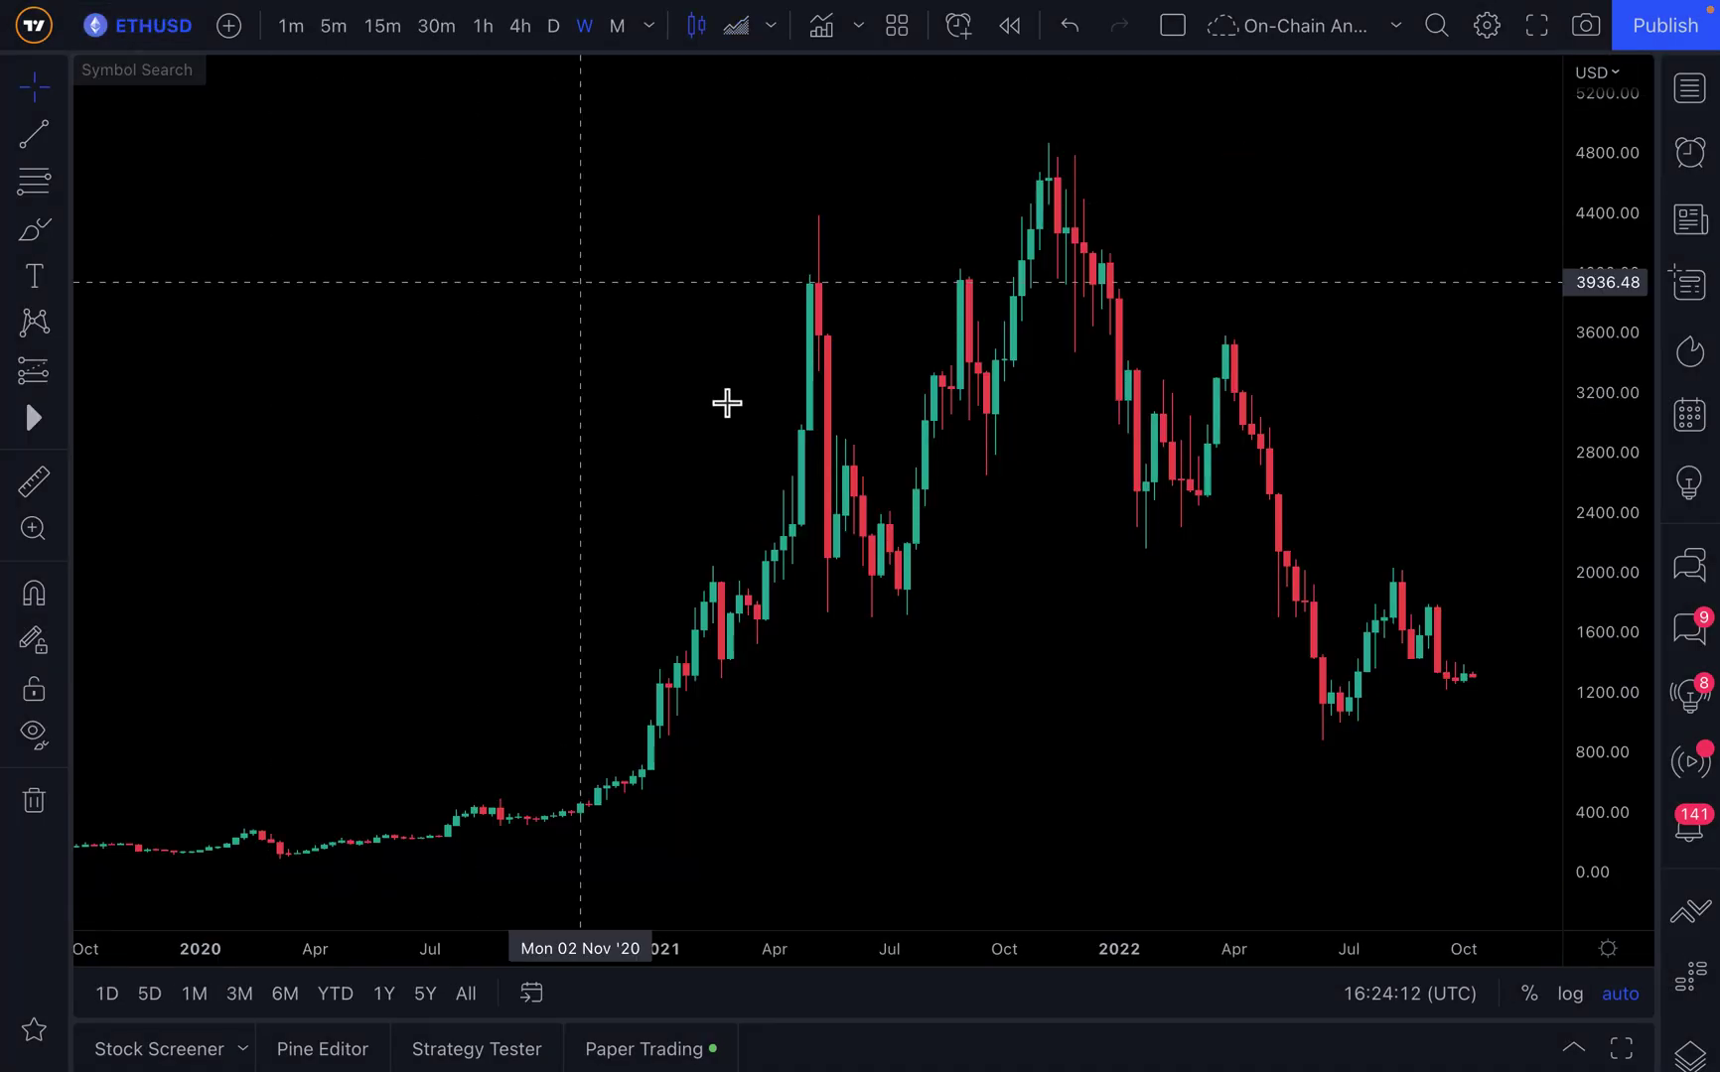
scroll(837, 603, "up", 5)
left_click(879, 705)
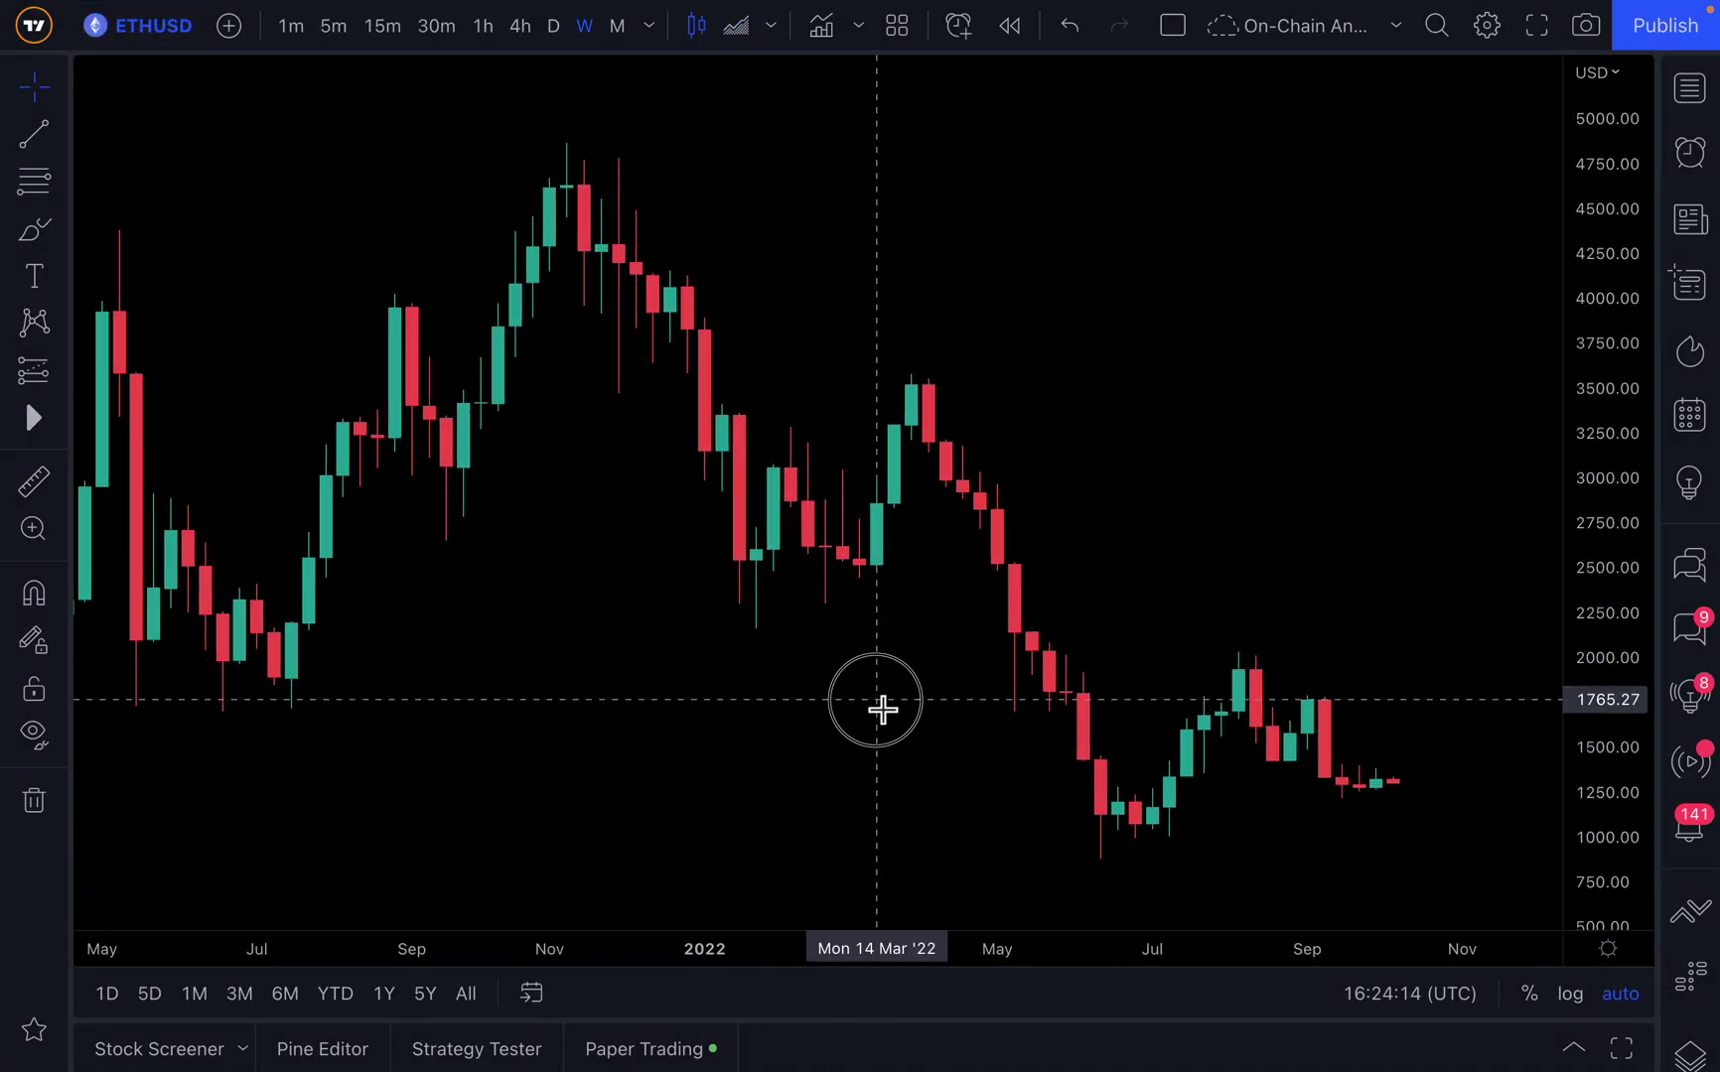
left_click_drag(882, 709, 759, 719)
scroll(758, 719, "down", 10)
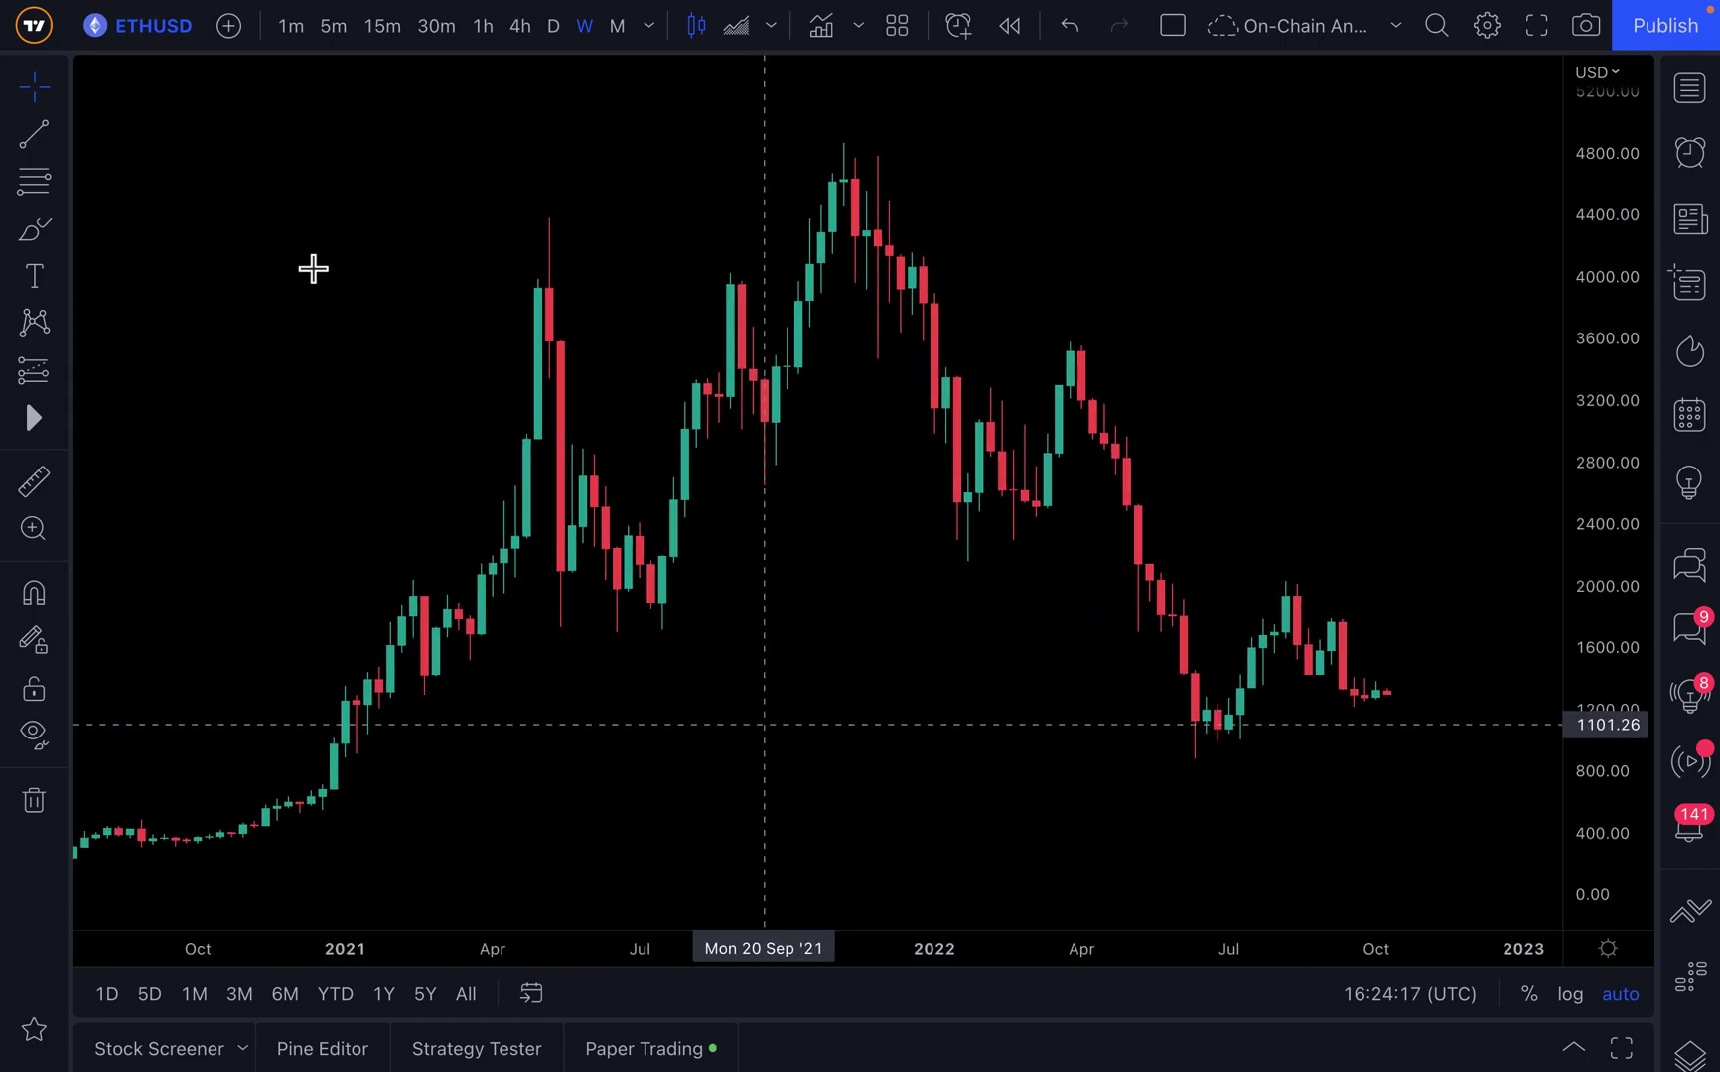
View ETHUSD on the daily timeframe, pan it, and pick the brush drawing tool
left_click(555, 32)
scroll(804, 643, "down", 10)
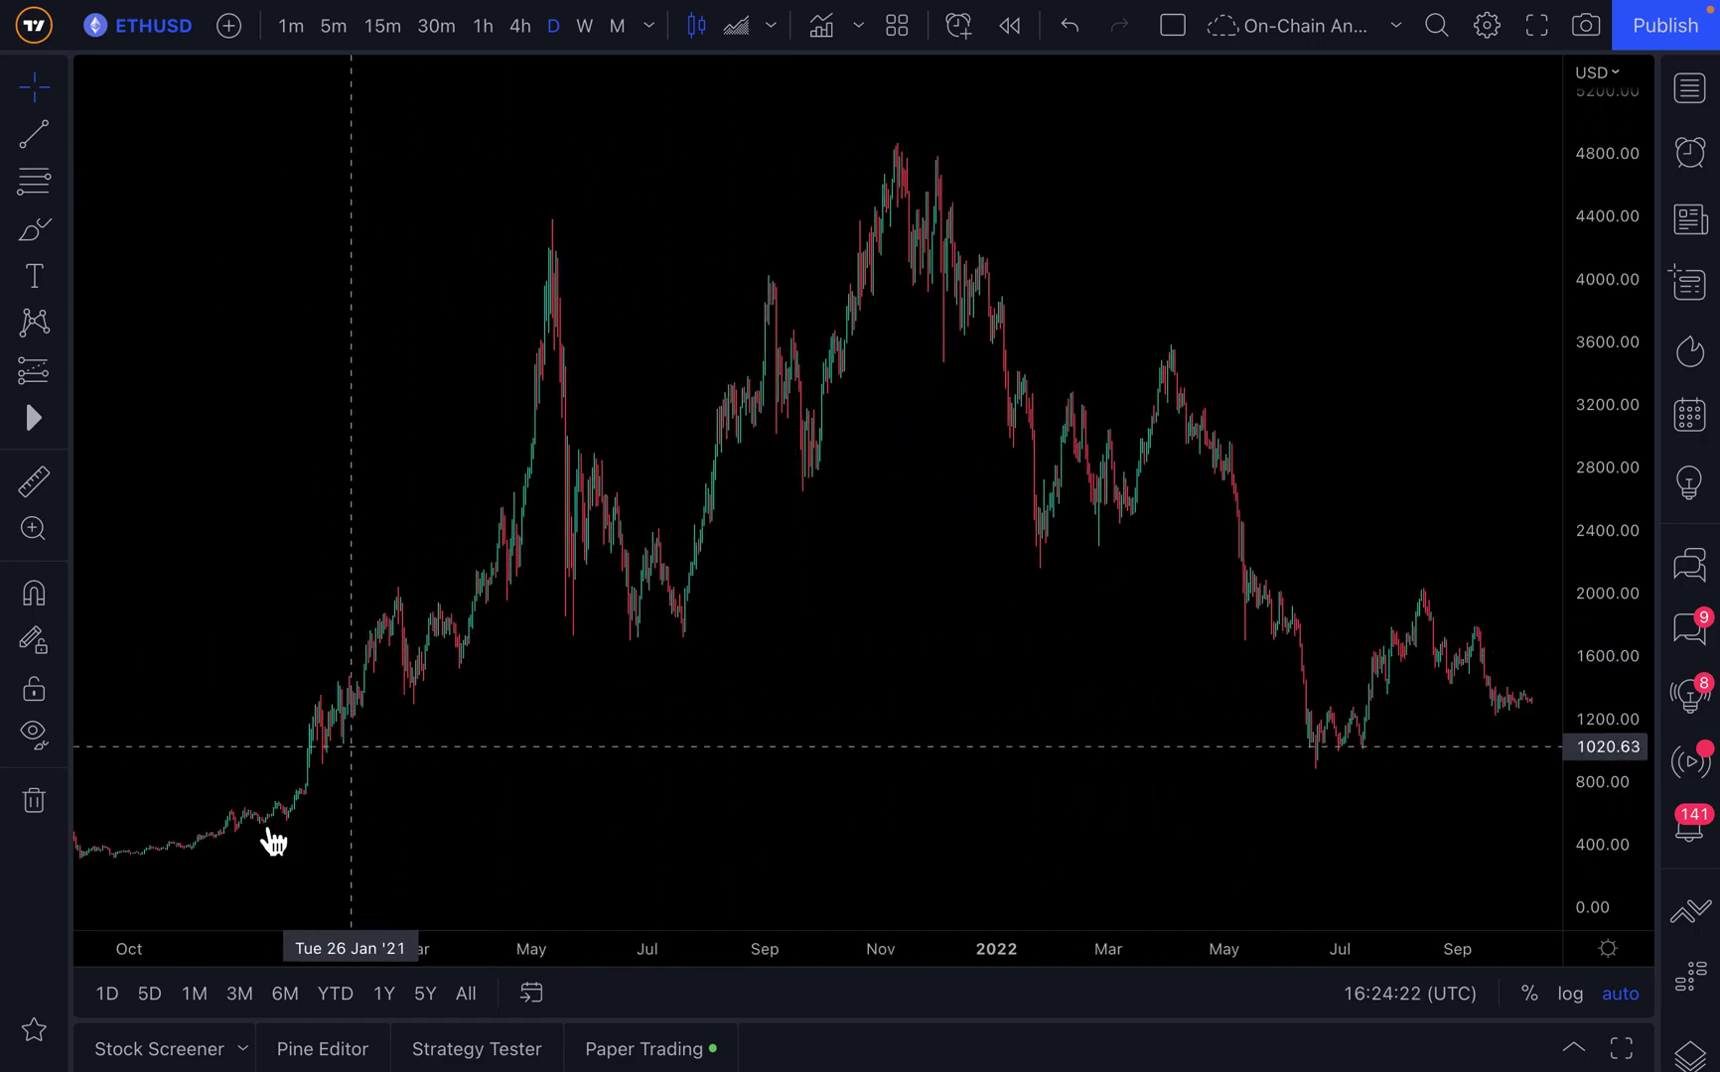
left_click_drag(1118, 756, 841, 771)
scroll(833, 768, "up", 3)
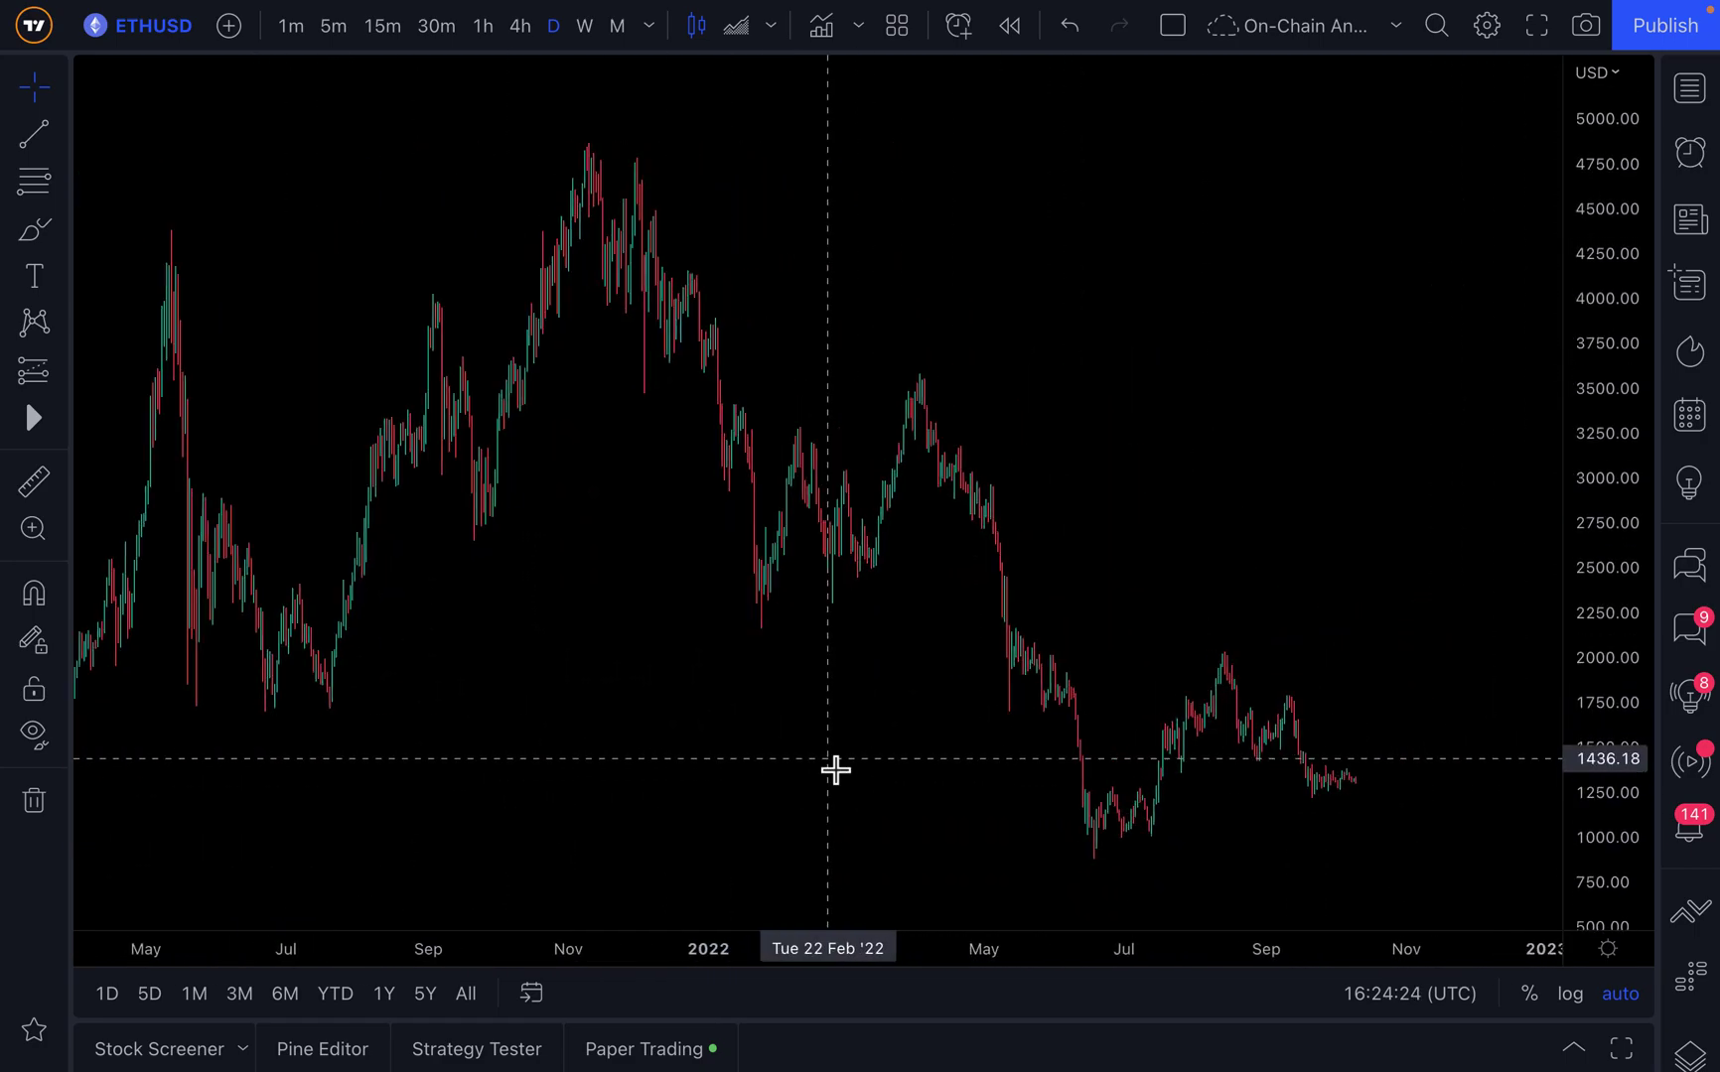
left_click(34, 231)
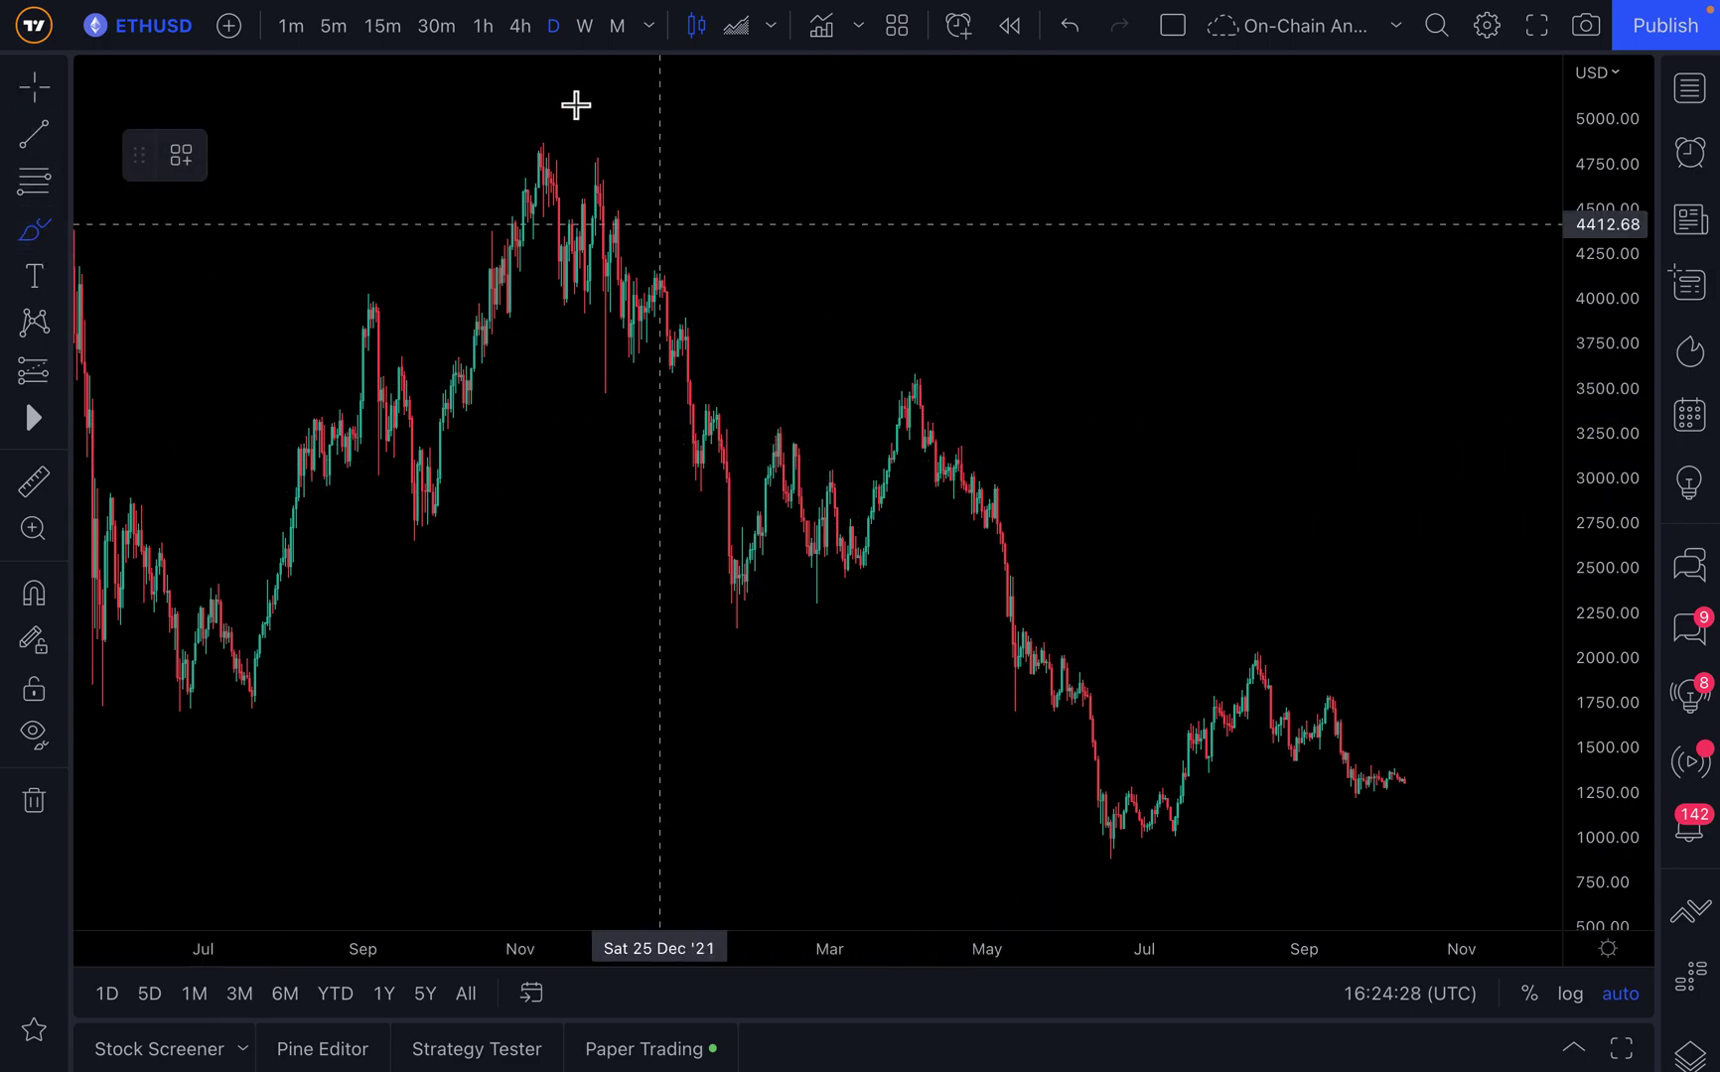
Return to weekly candlesticks in crosshair mode, showing the 2021–2022 candles
left_click(591, 37)
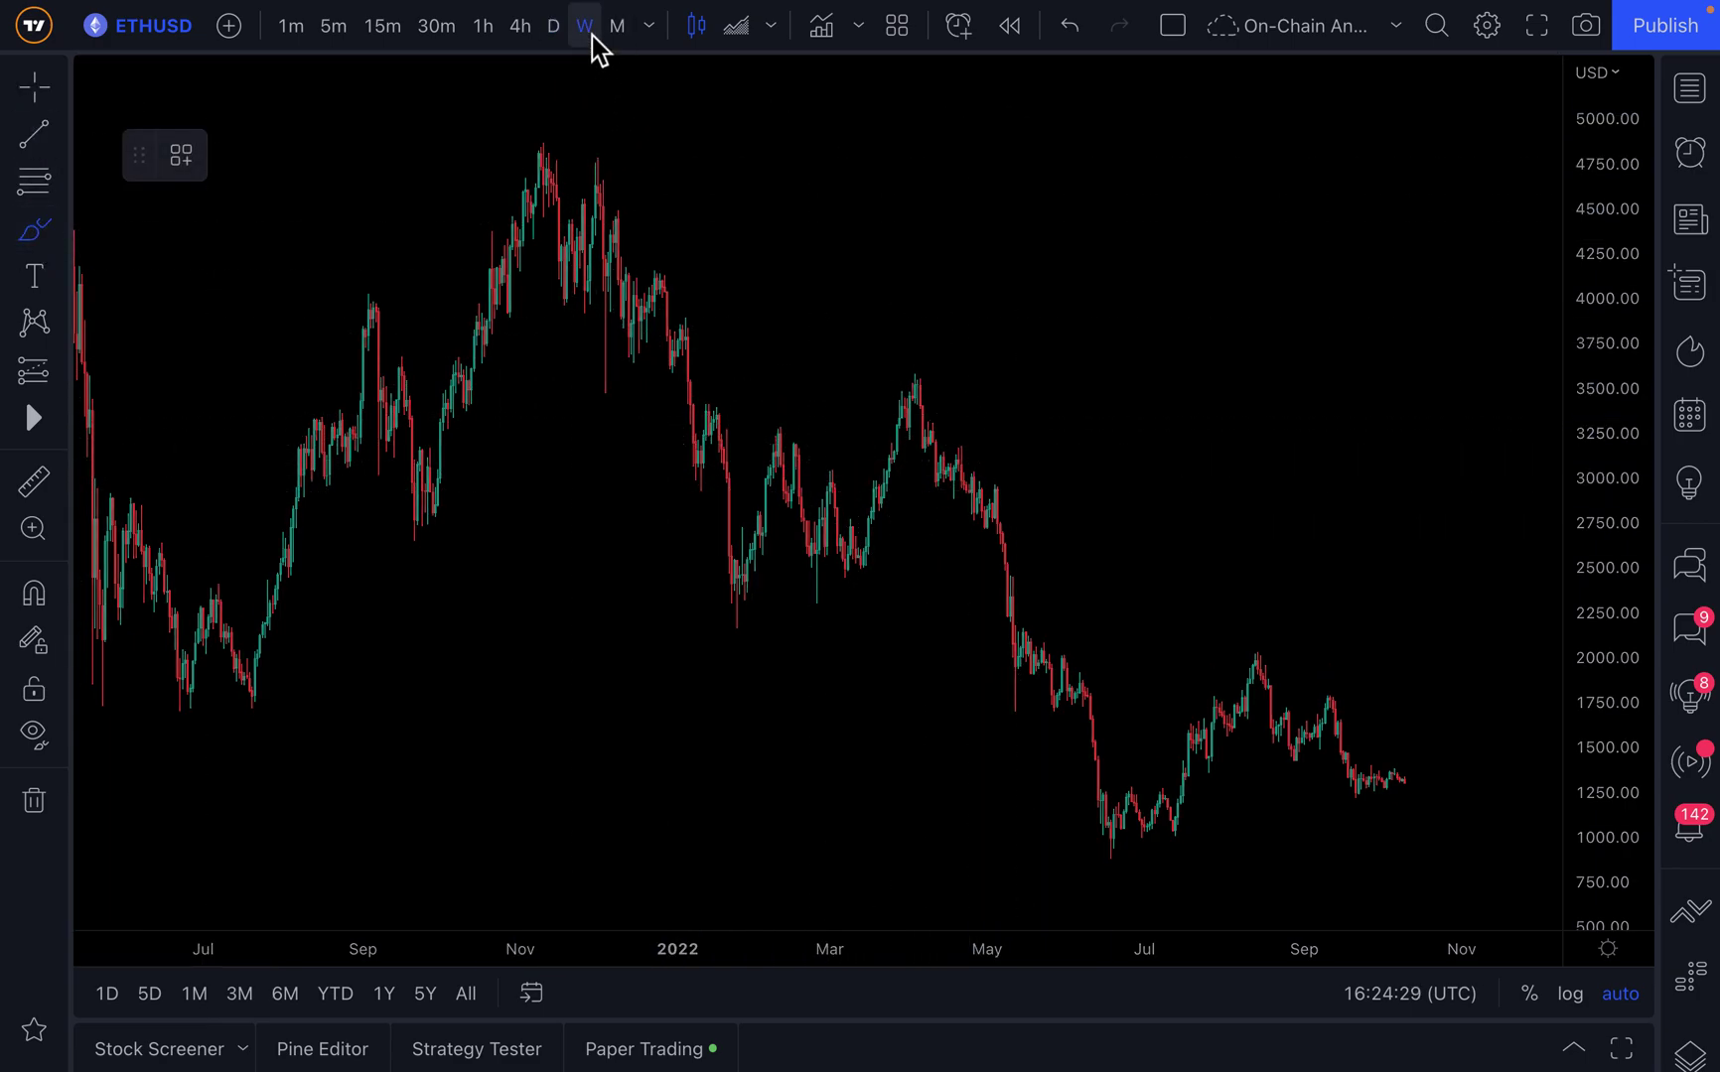
left_click(737, 36)
left_click(706, 36)
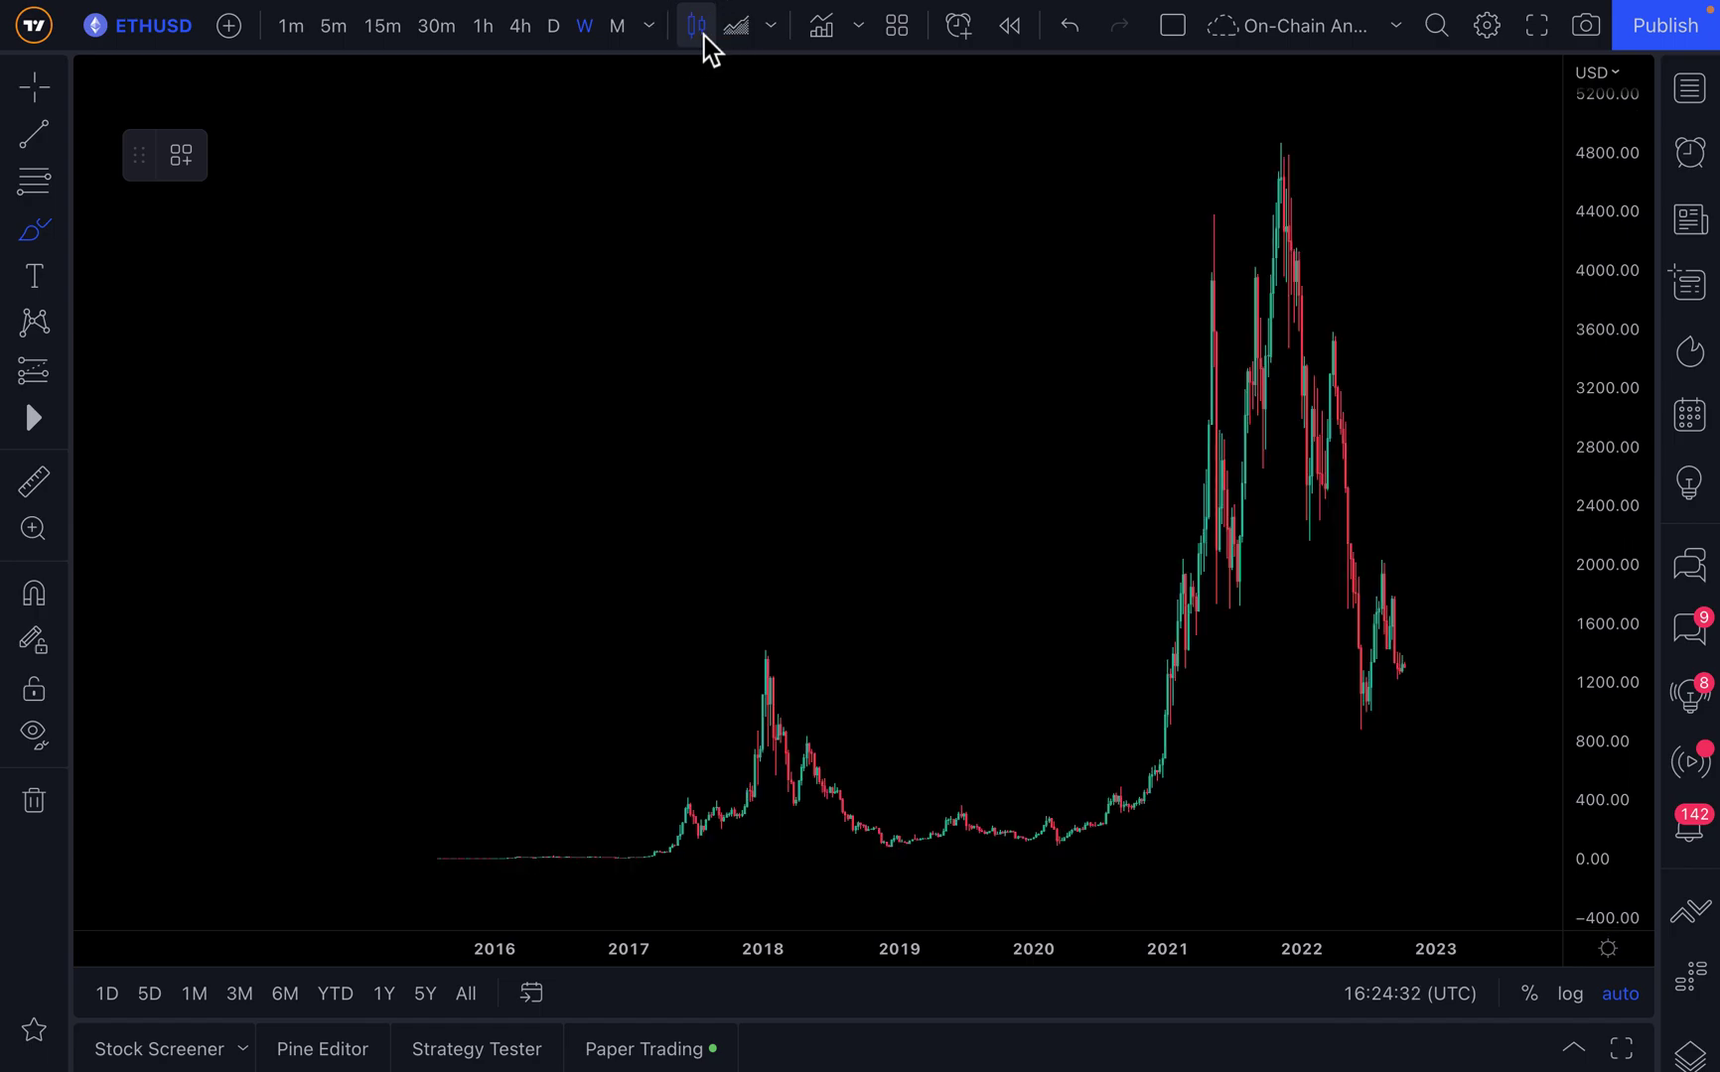
scroll(878, 442, "up", 5)
scroll(877, 442, "up", 3)
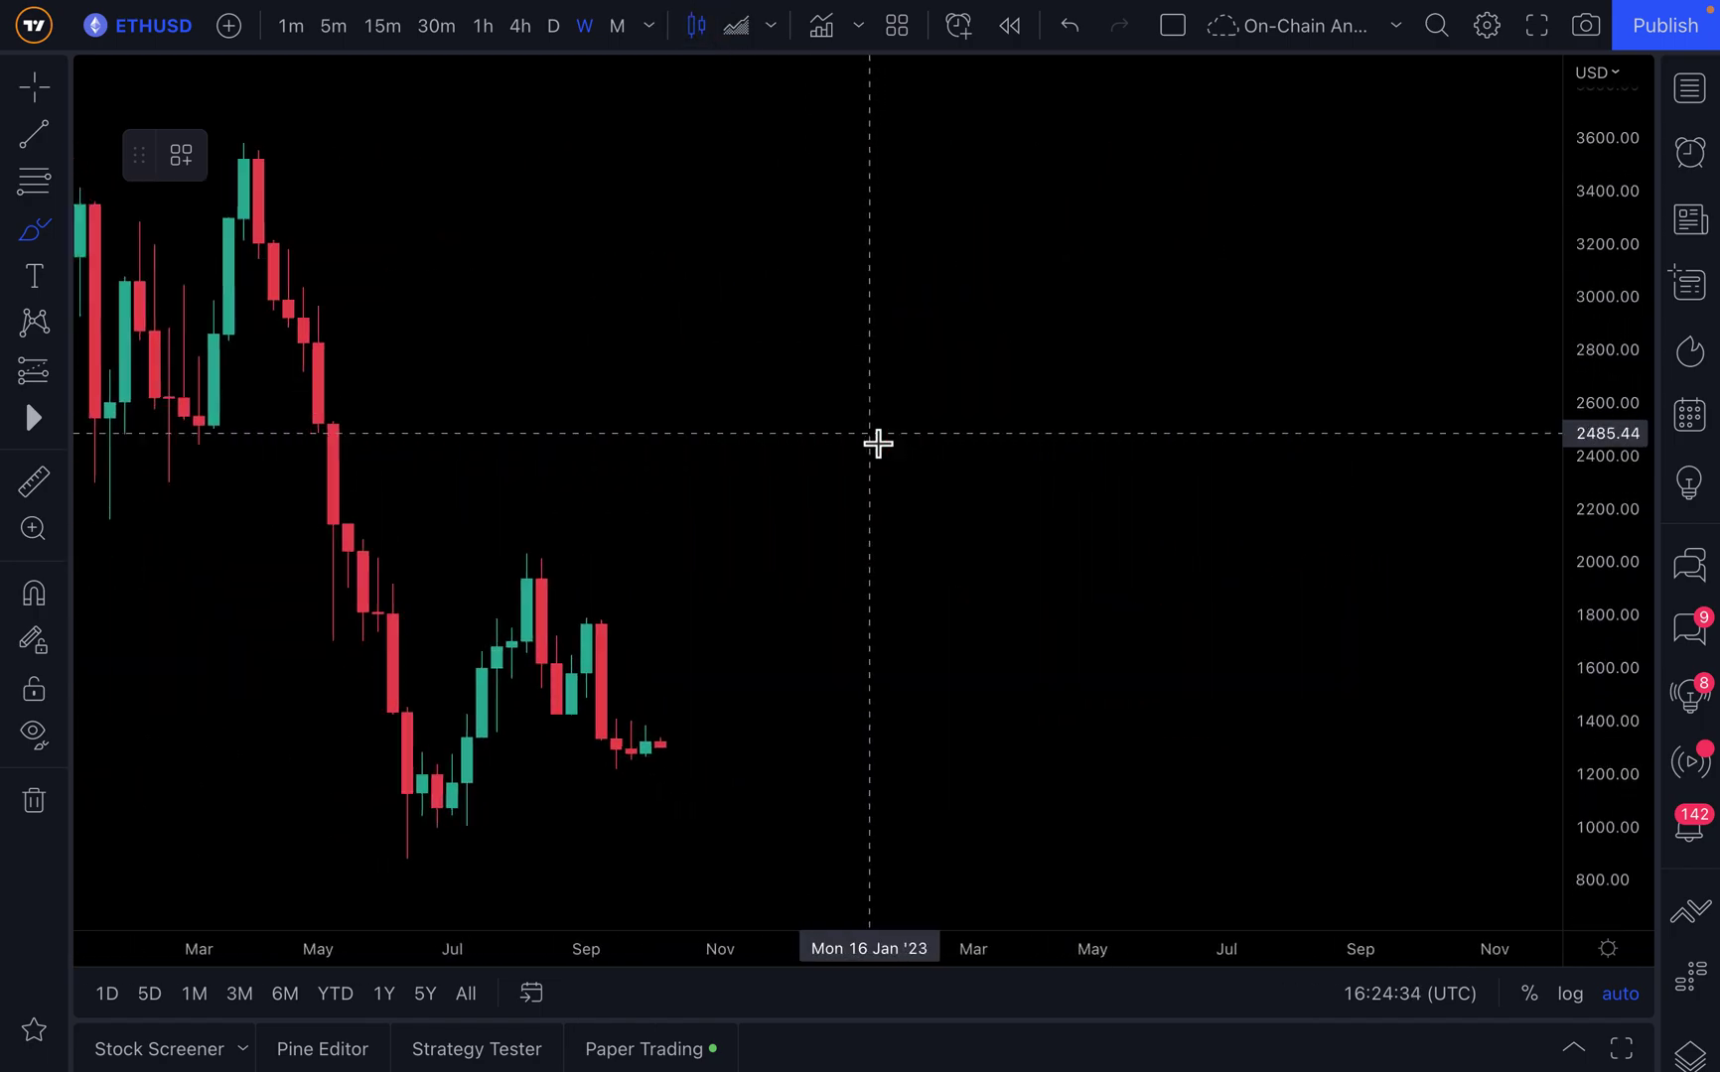
left_click(36, 89)
left_click_drag(480, 466, 1100, 585)
scroll(1279, 538, "down", 4)
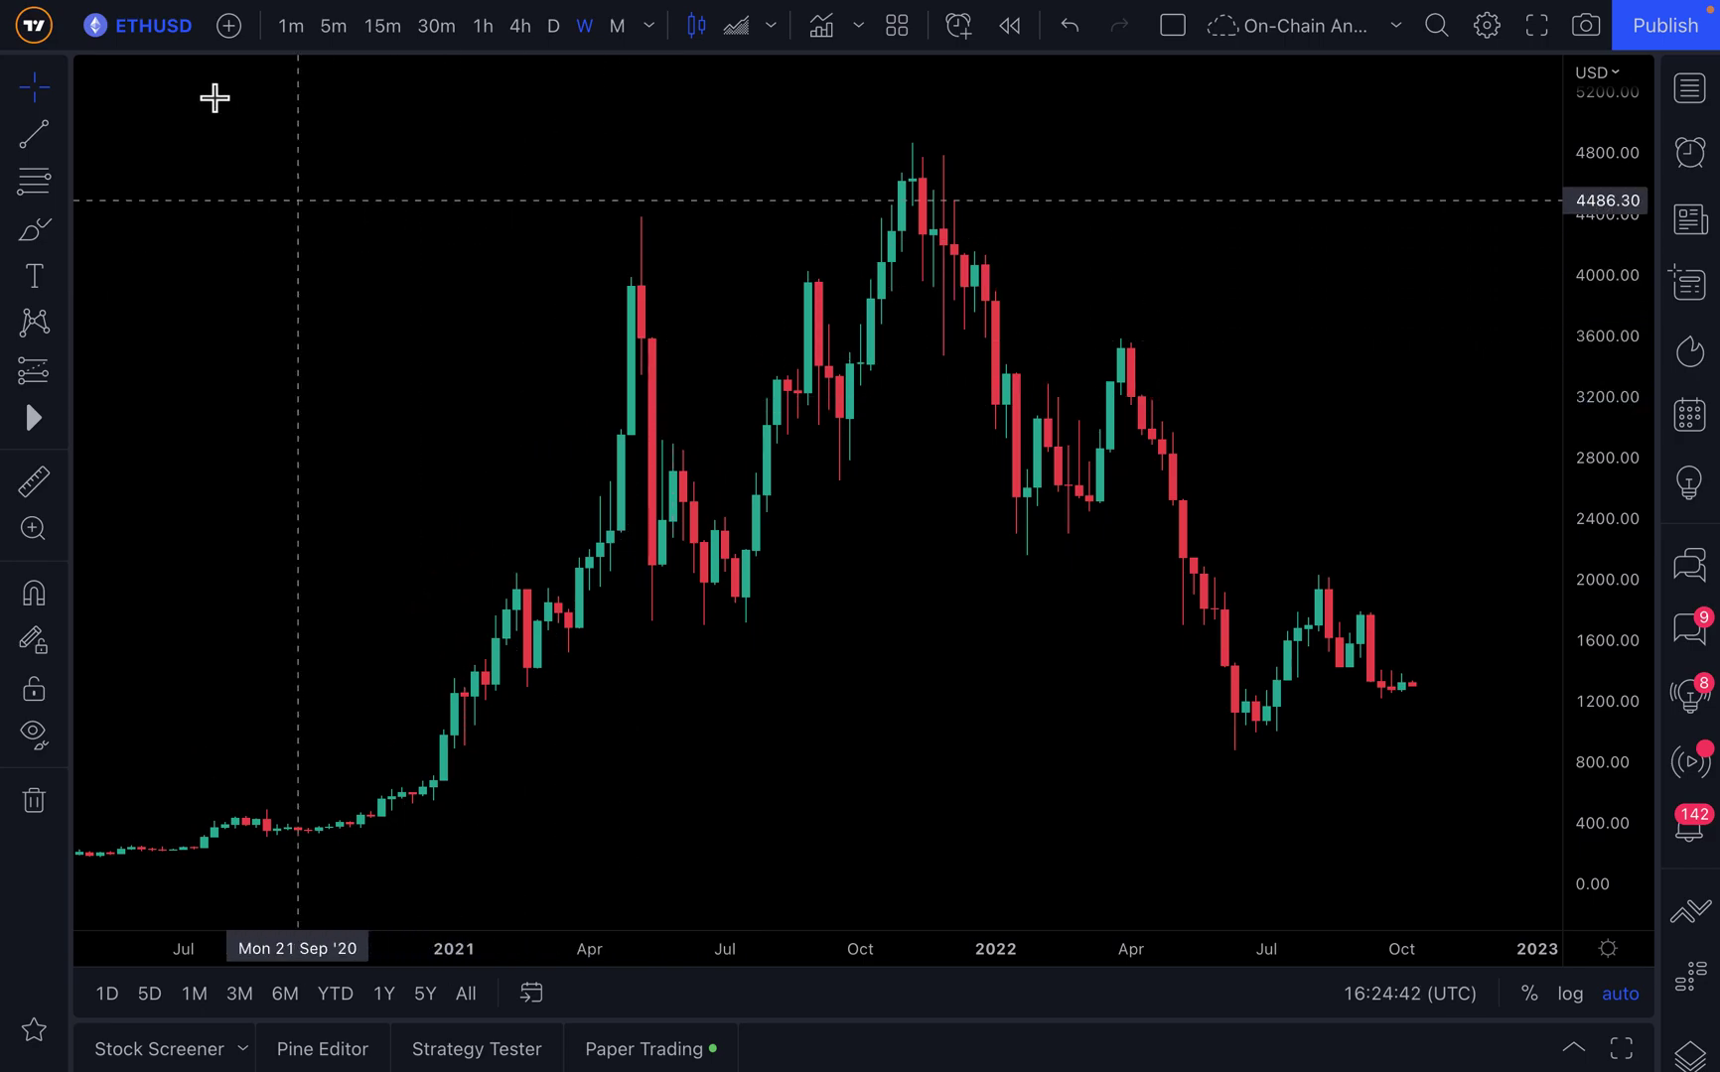
Search symbols for 'GLASSNODE:' and browse down to BTC_NEWADDRESSES, BTC_HASHRATE and ETH_MARKETCAP
left_click(161, 37)
type("G")
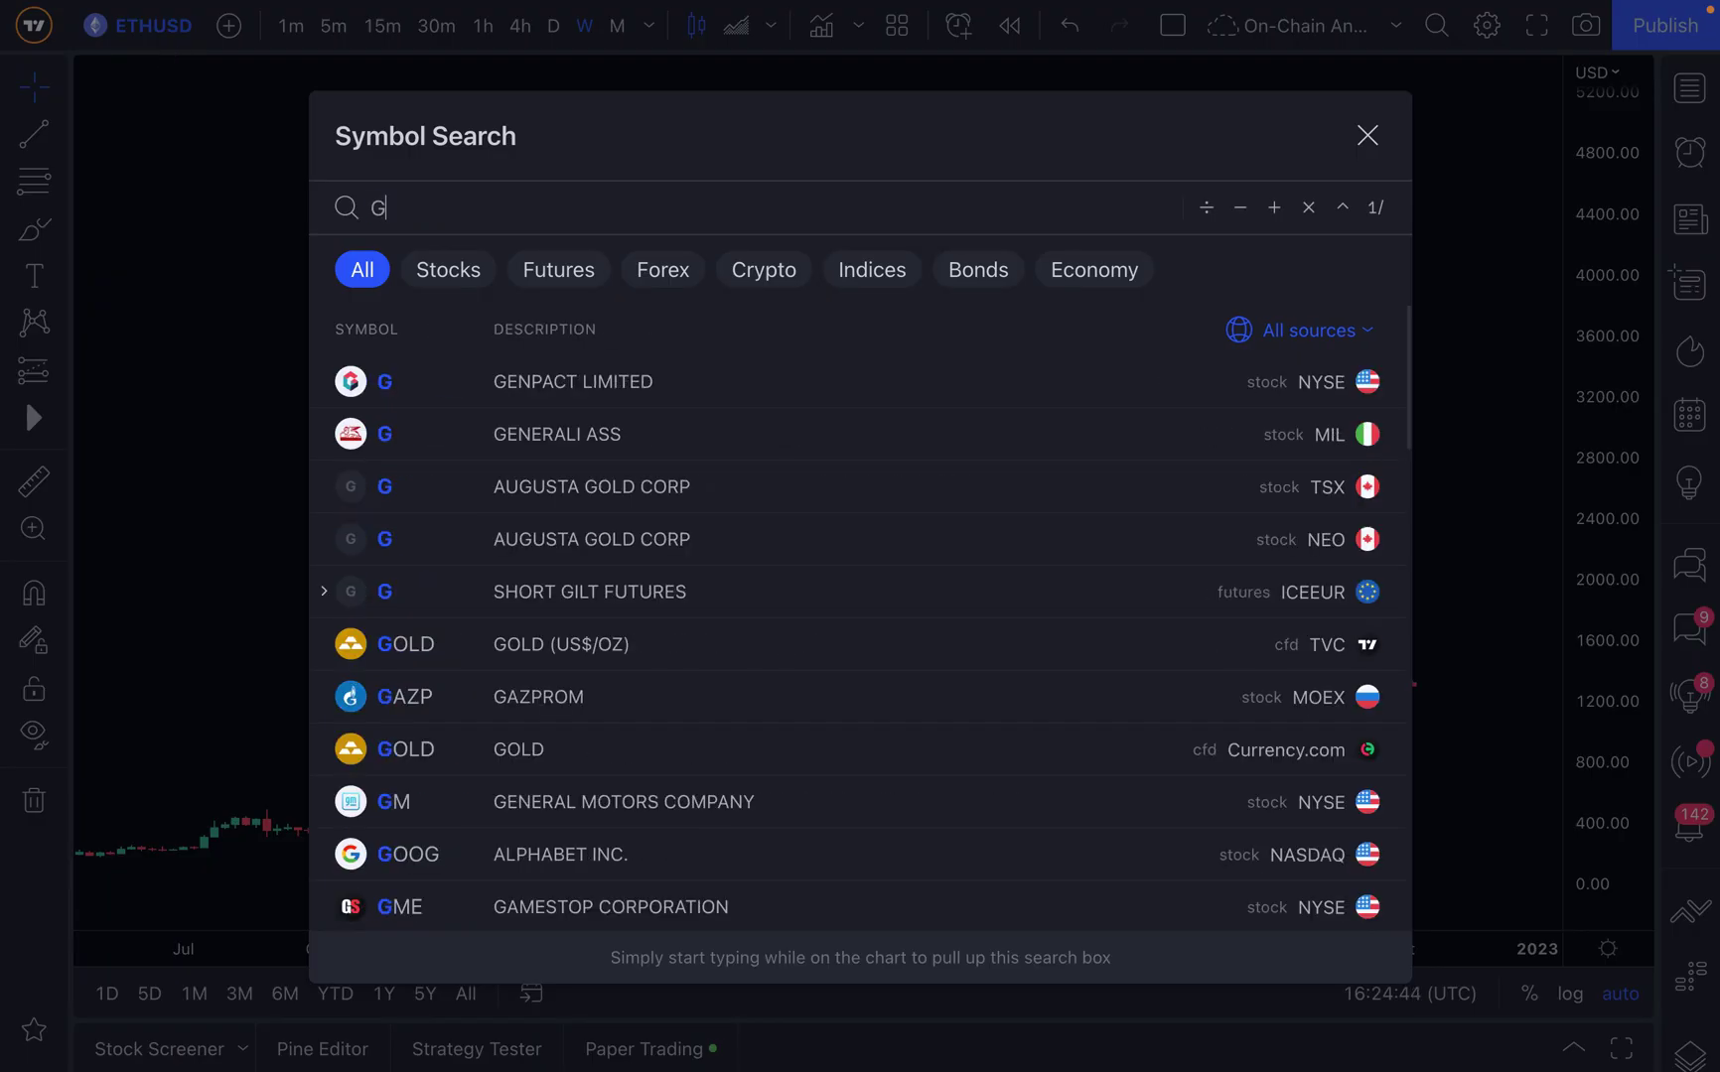
type("LASSNODE:")
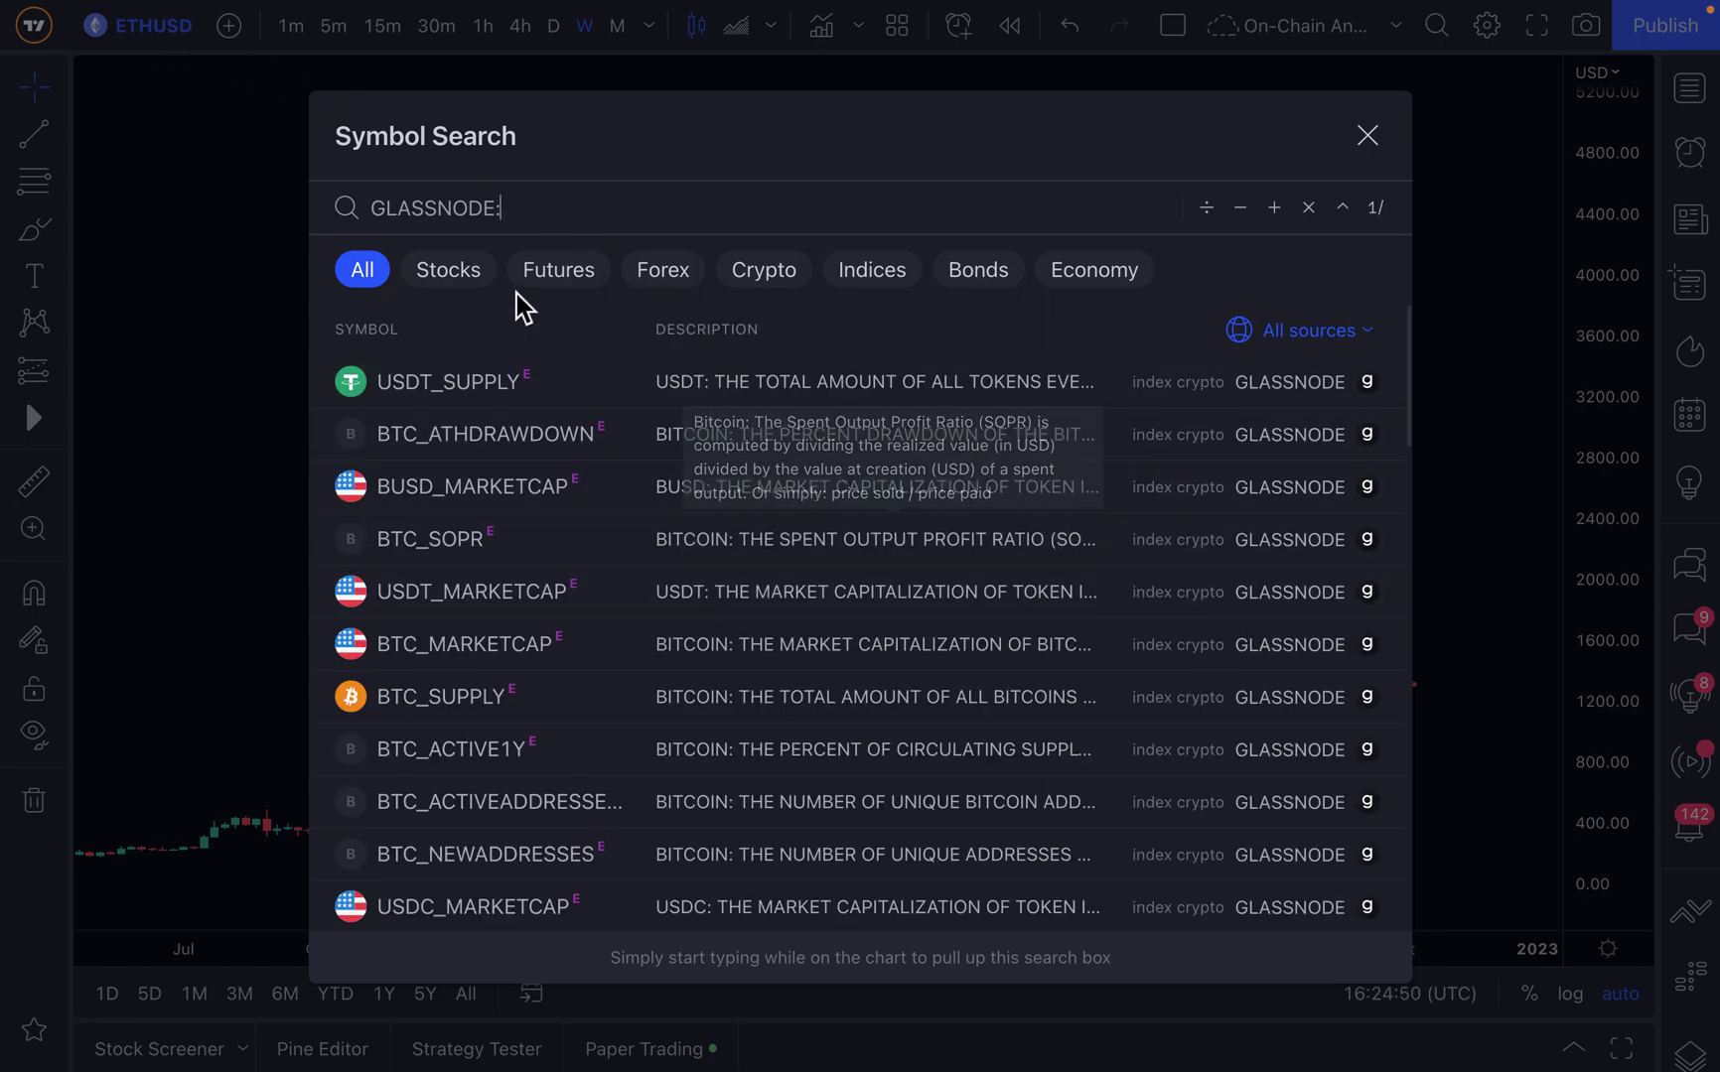
left_click_drag(522, 215, 376, 227)
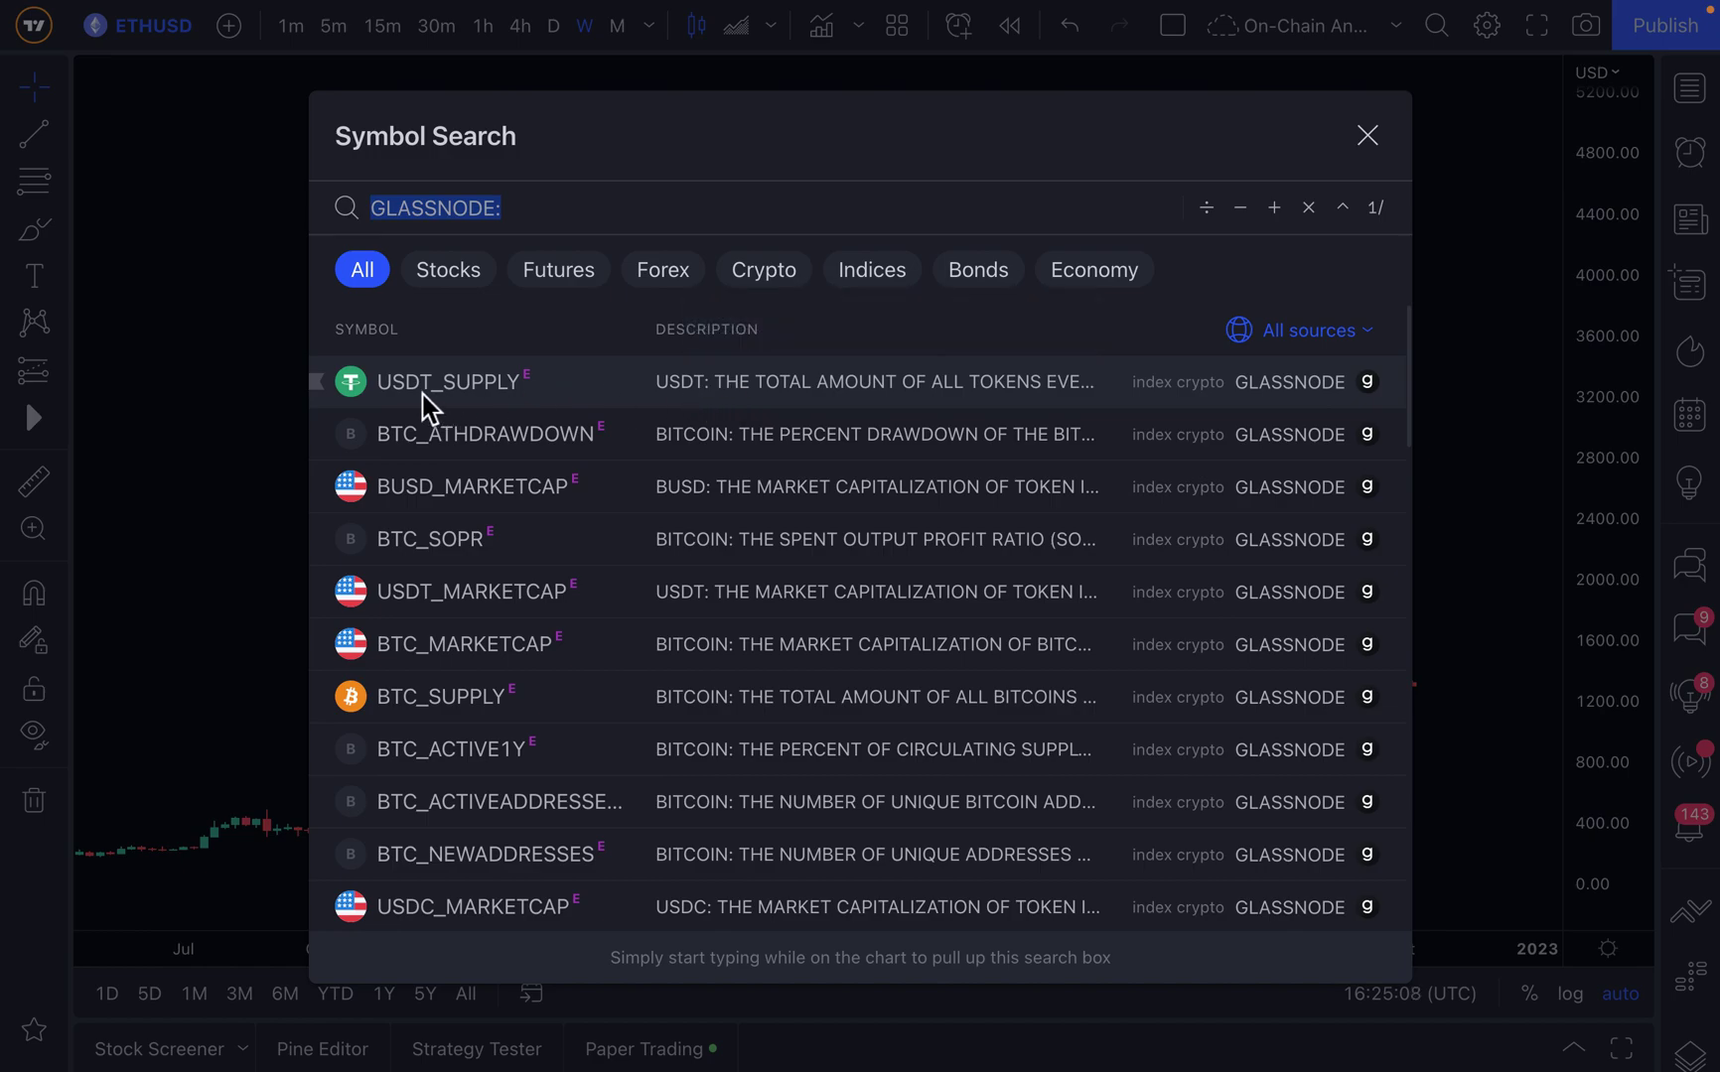
scroll(786, 518, "down", 2)
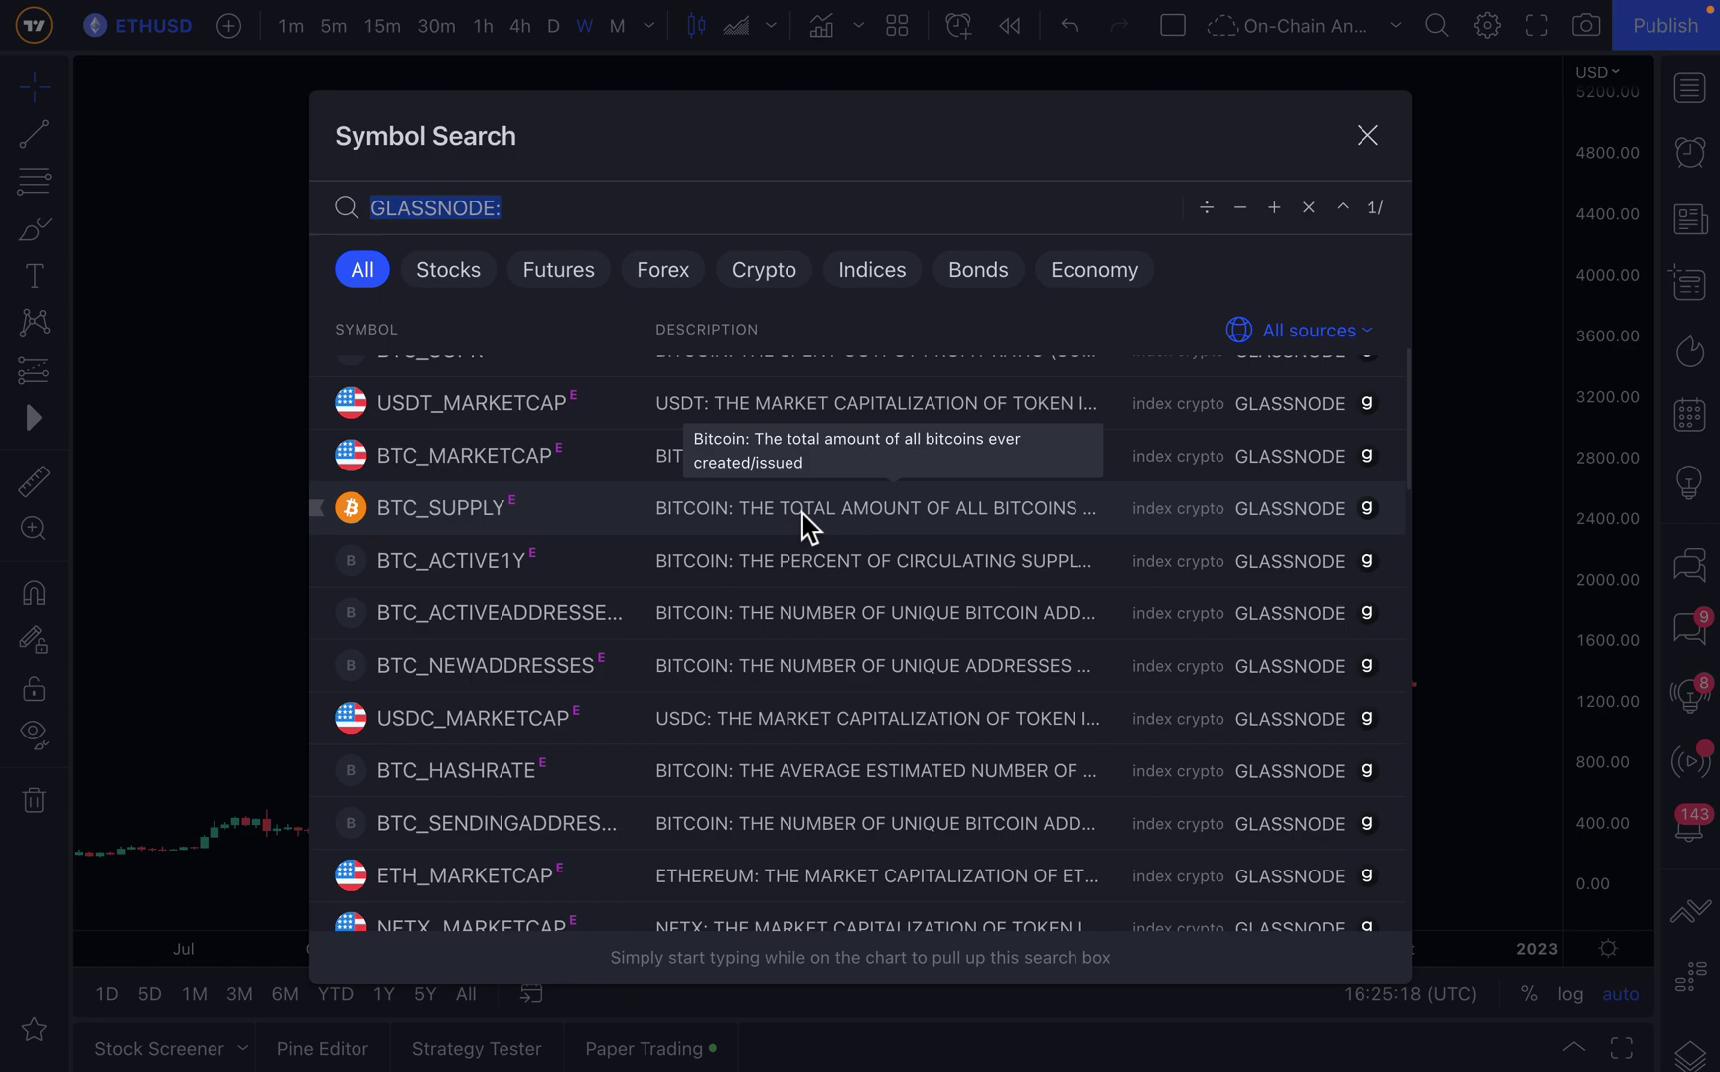
scroll(802, 515, "down", 2)
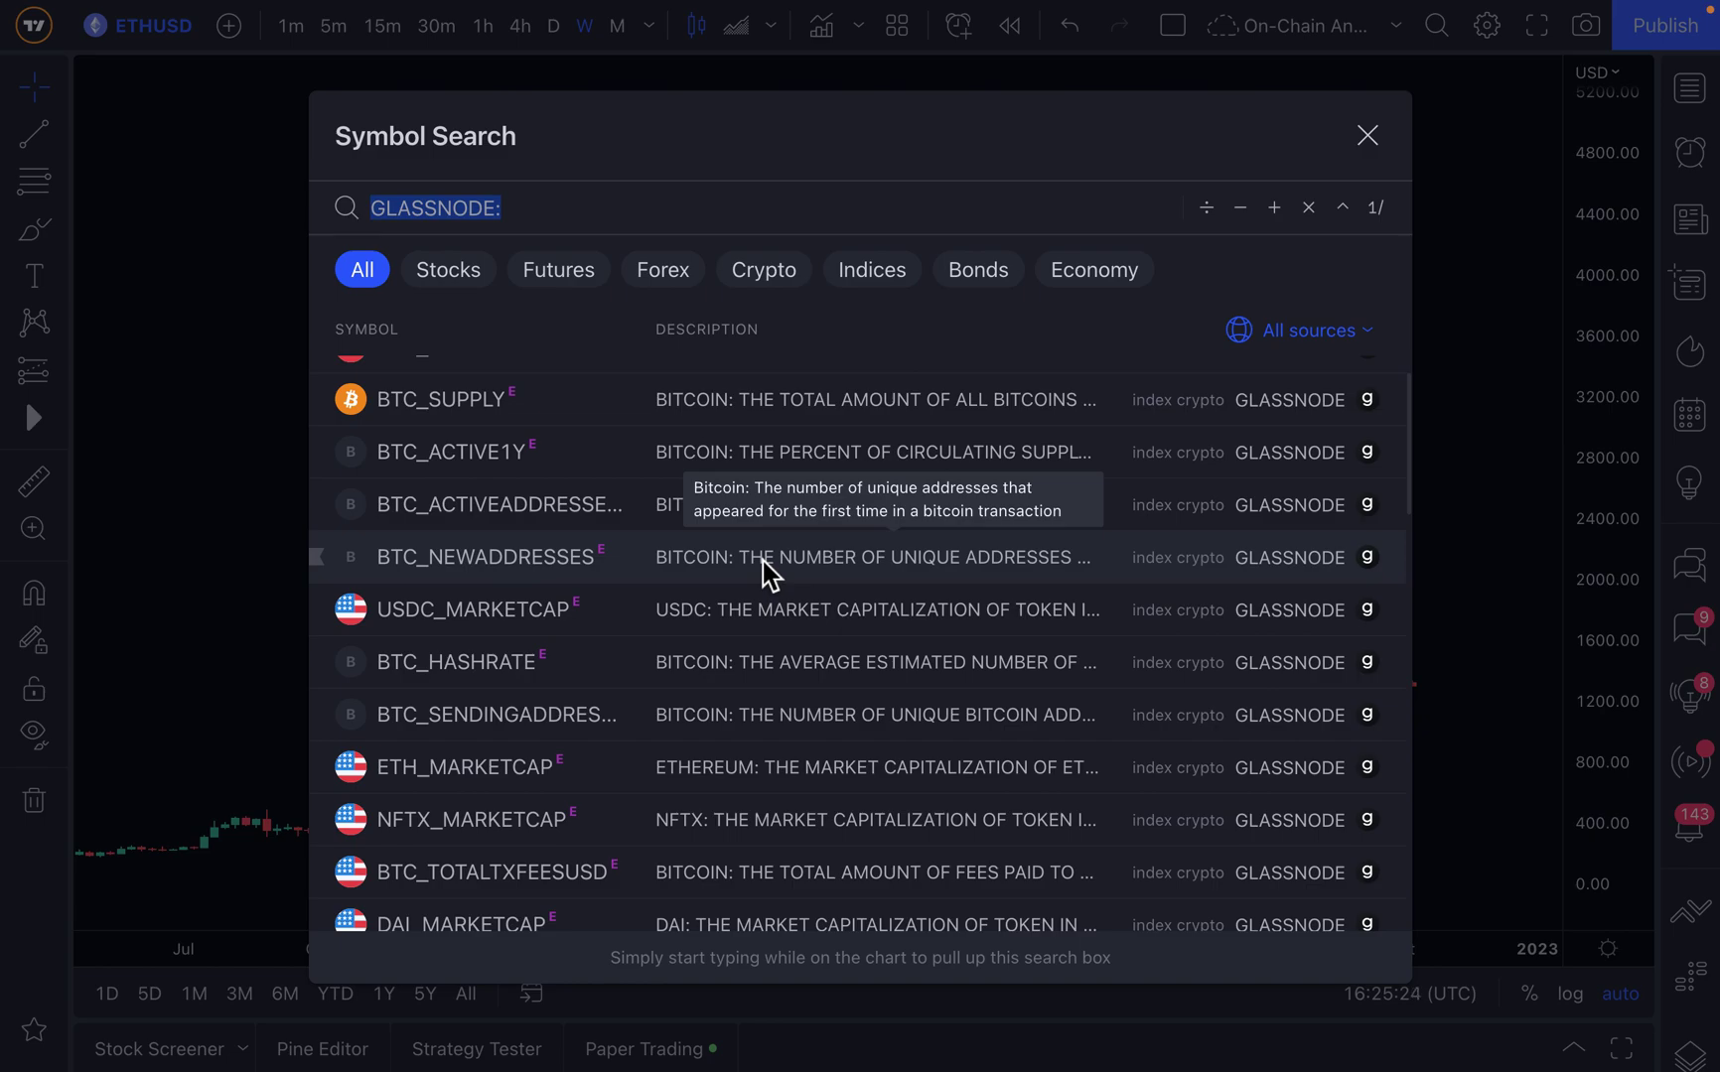
scroll(751, 559, "up", 1)
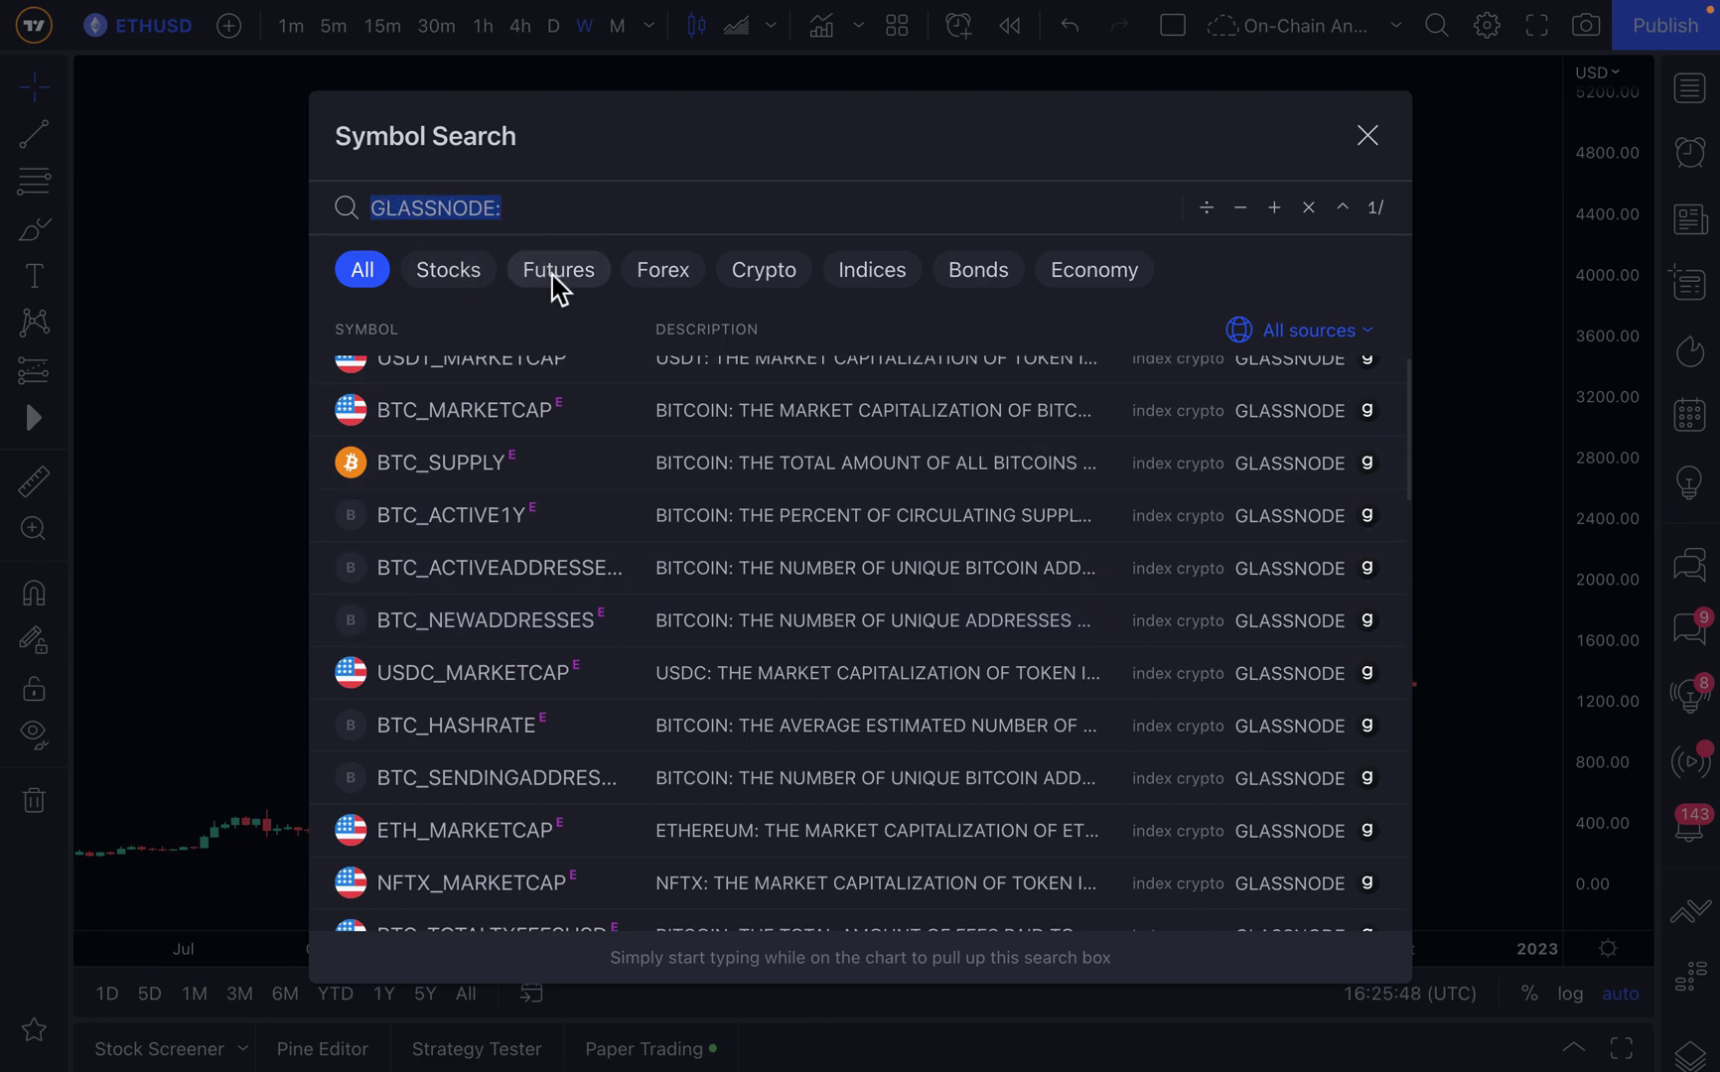
Chart BTC_NEWADDRESSES and pan and zoom its time axis to roughly 2012–2024
left_click(522, 635)
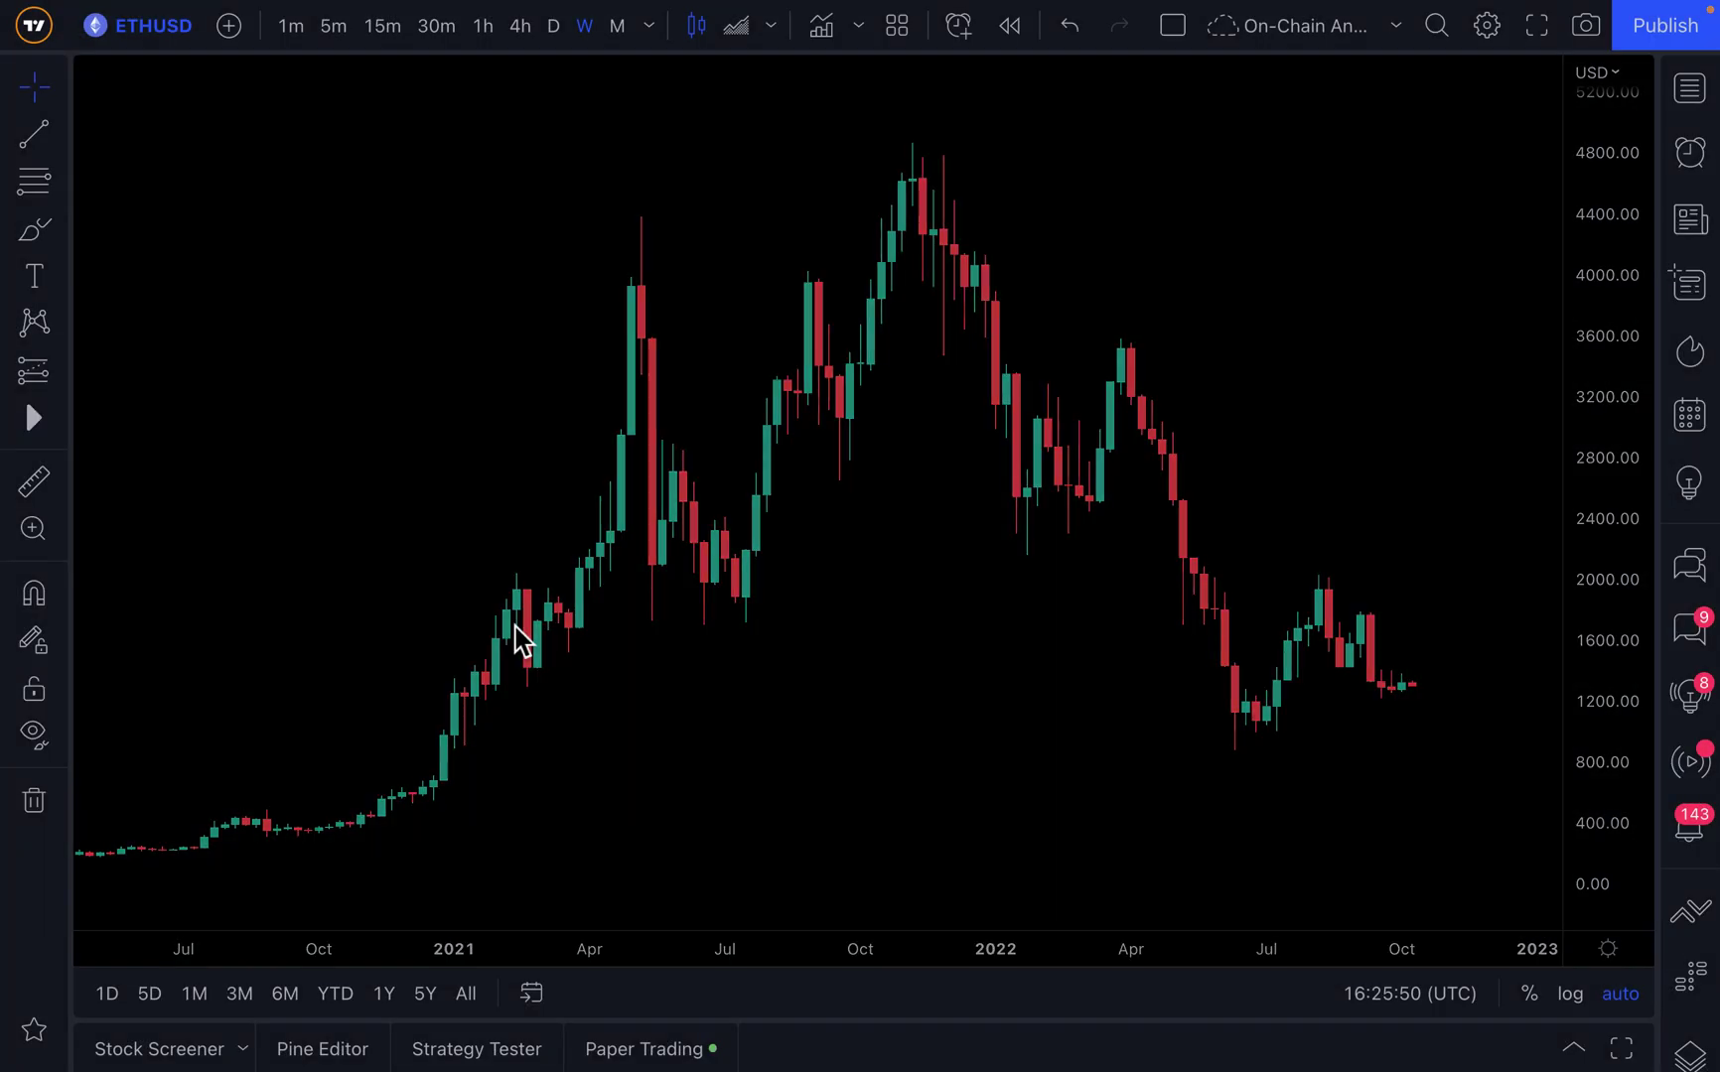
scroll(719, 707, "down", 10)
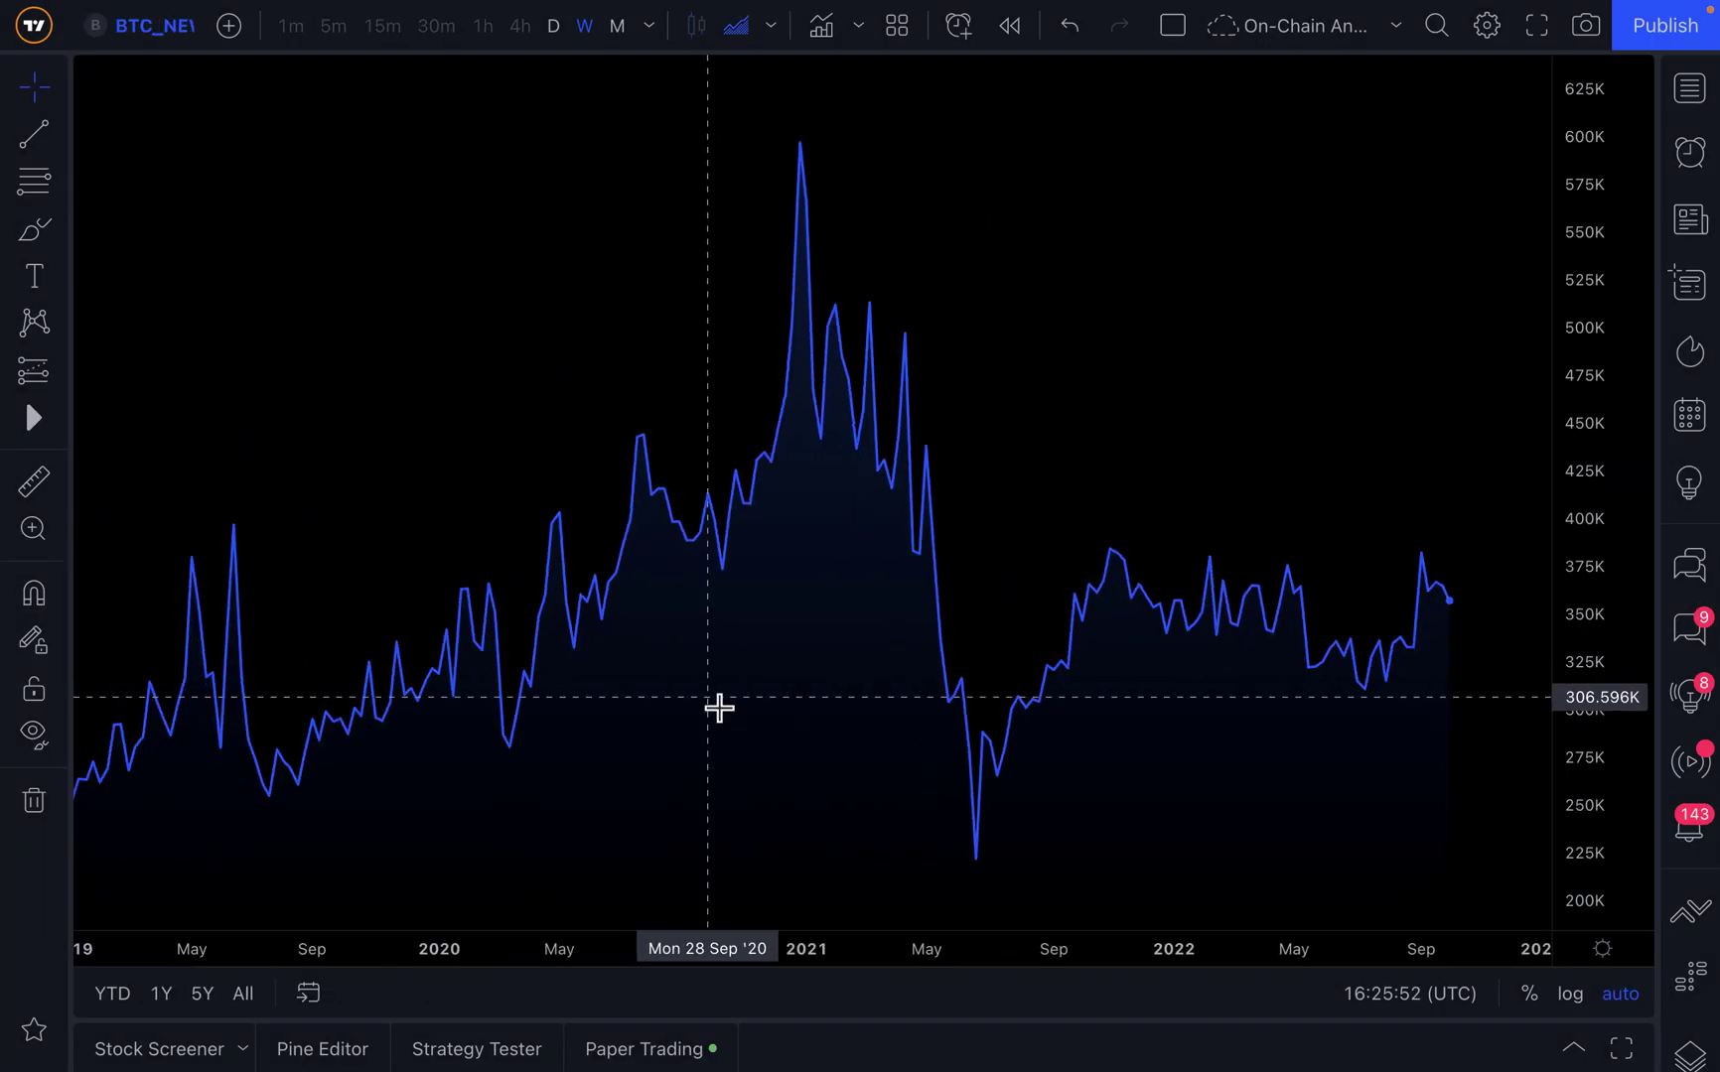
scroll(719, 707, "down", 8)
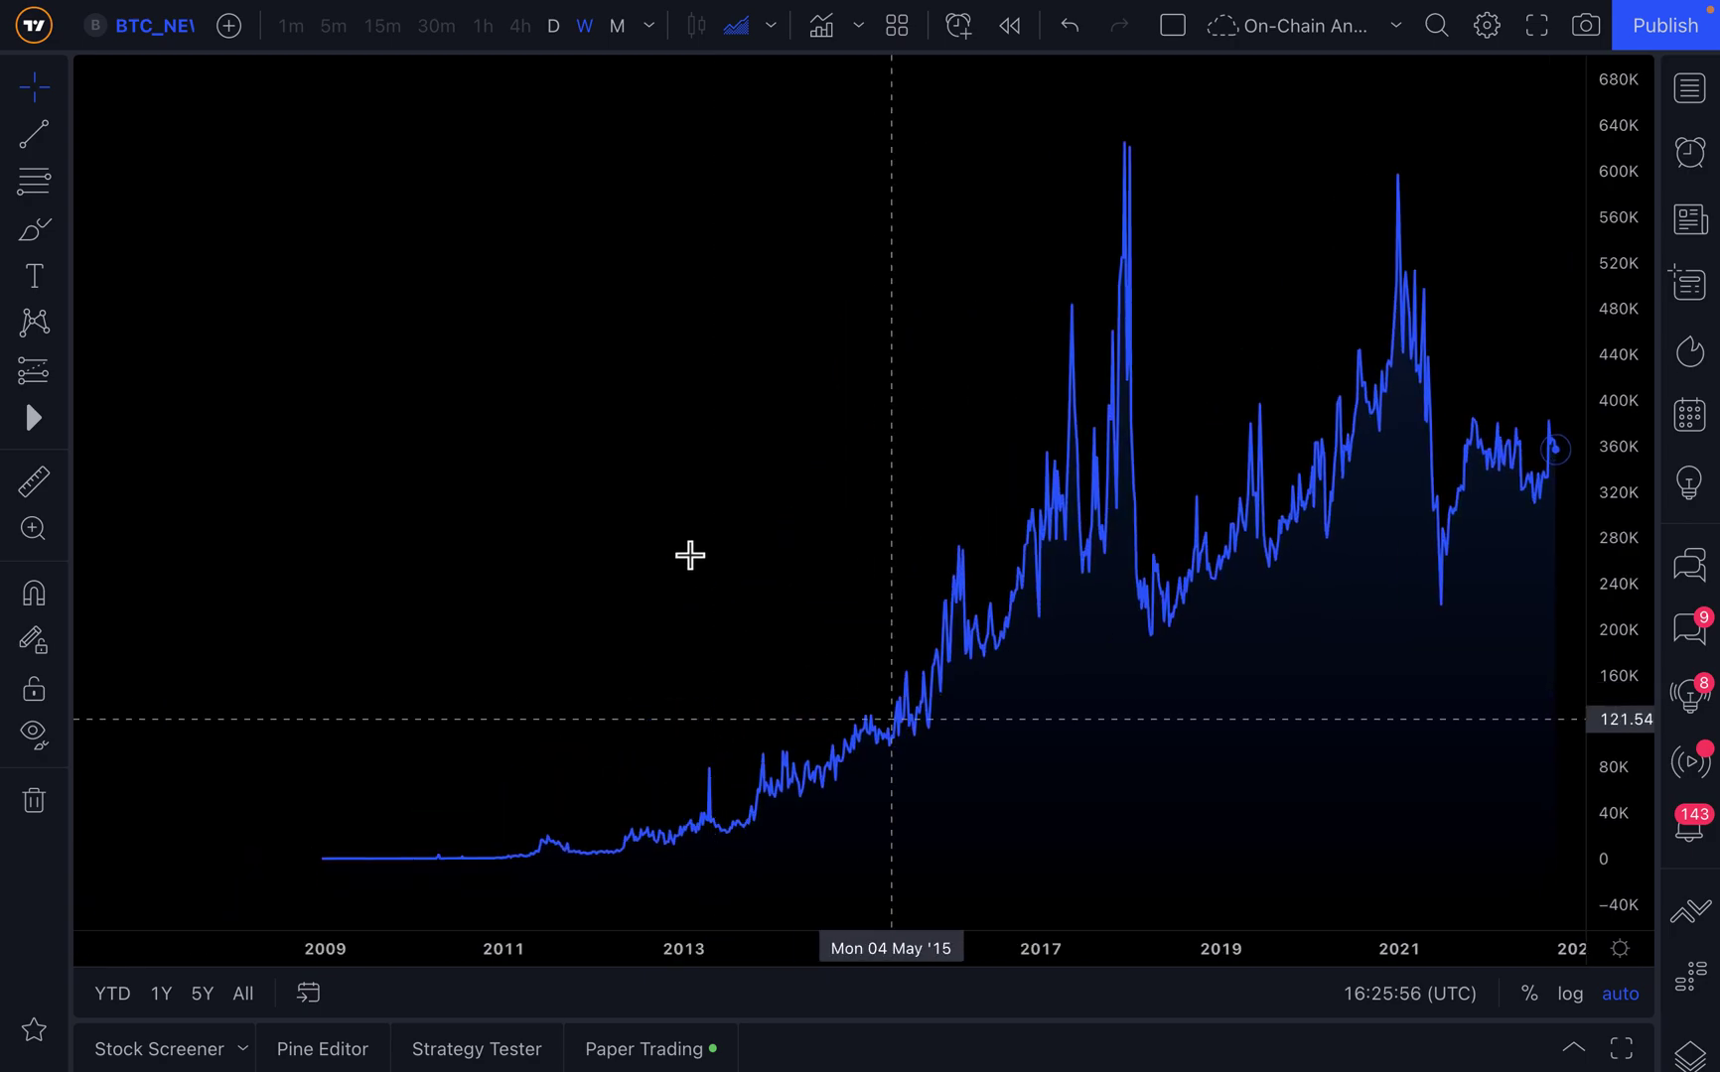
left_click_drag(704, 514, 567, 530)
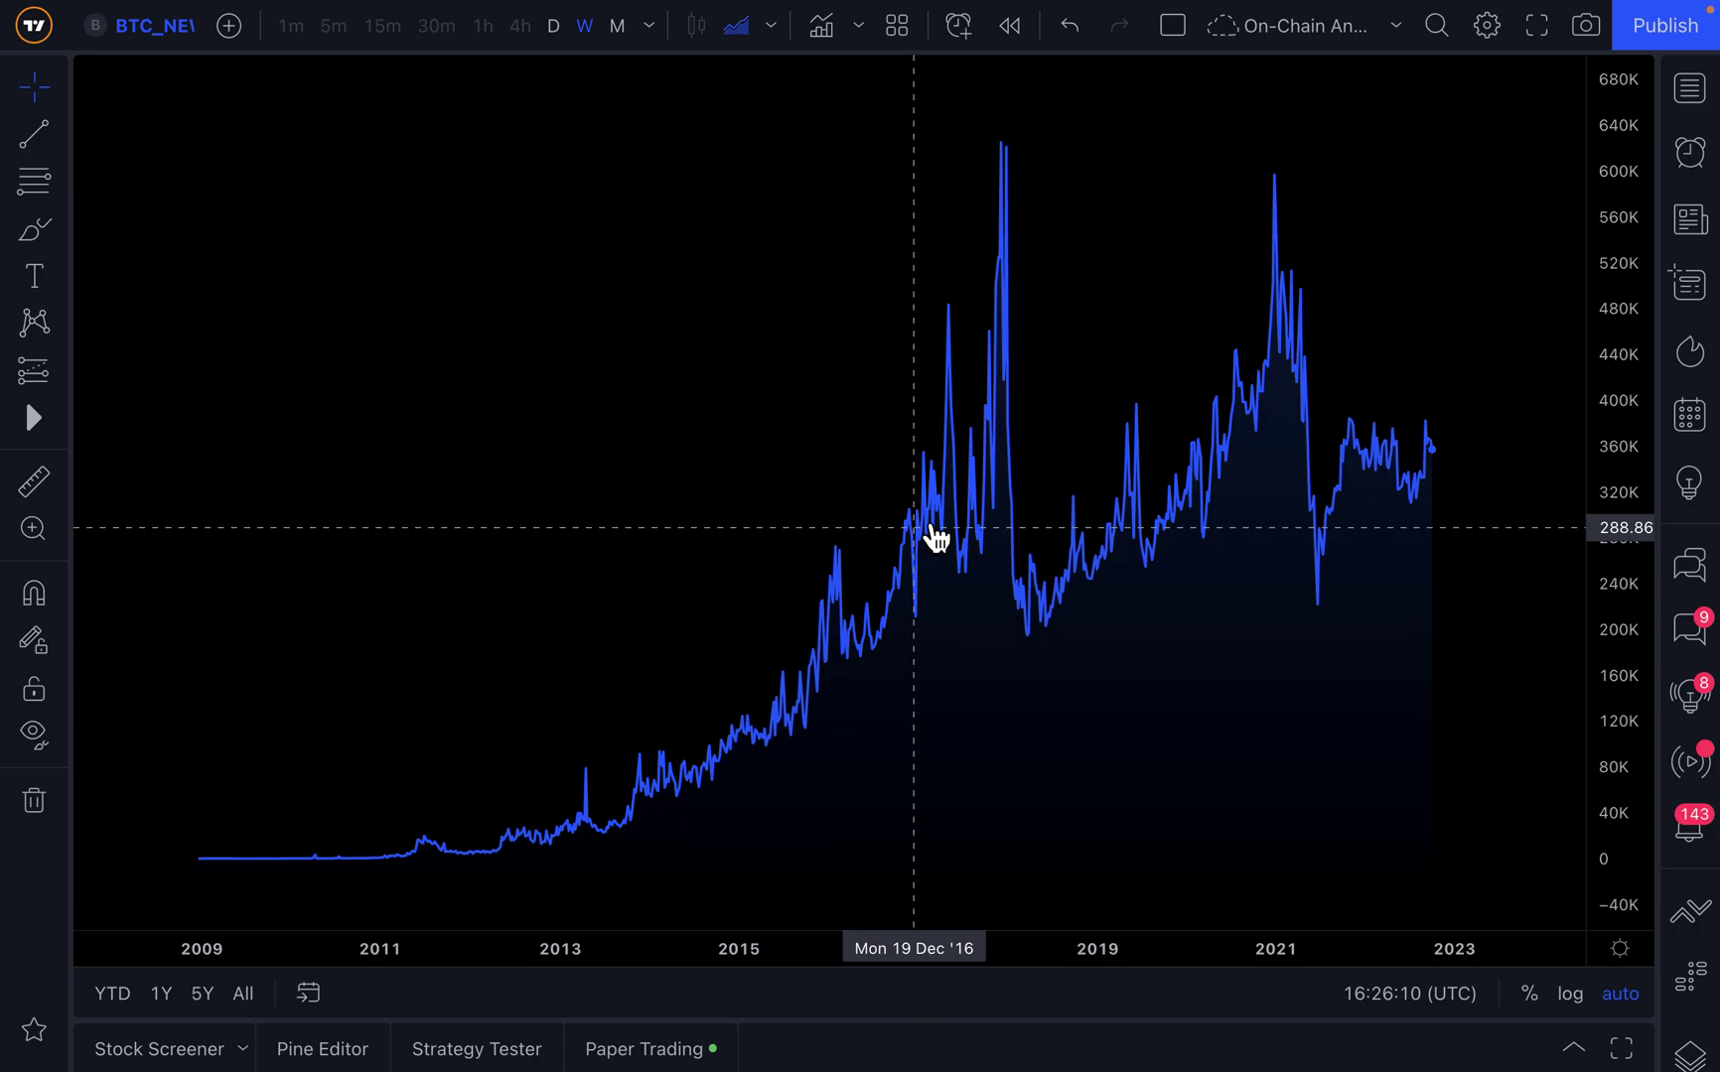
left_click_drag(1039, 387, 952, 407)
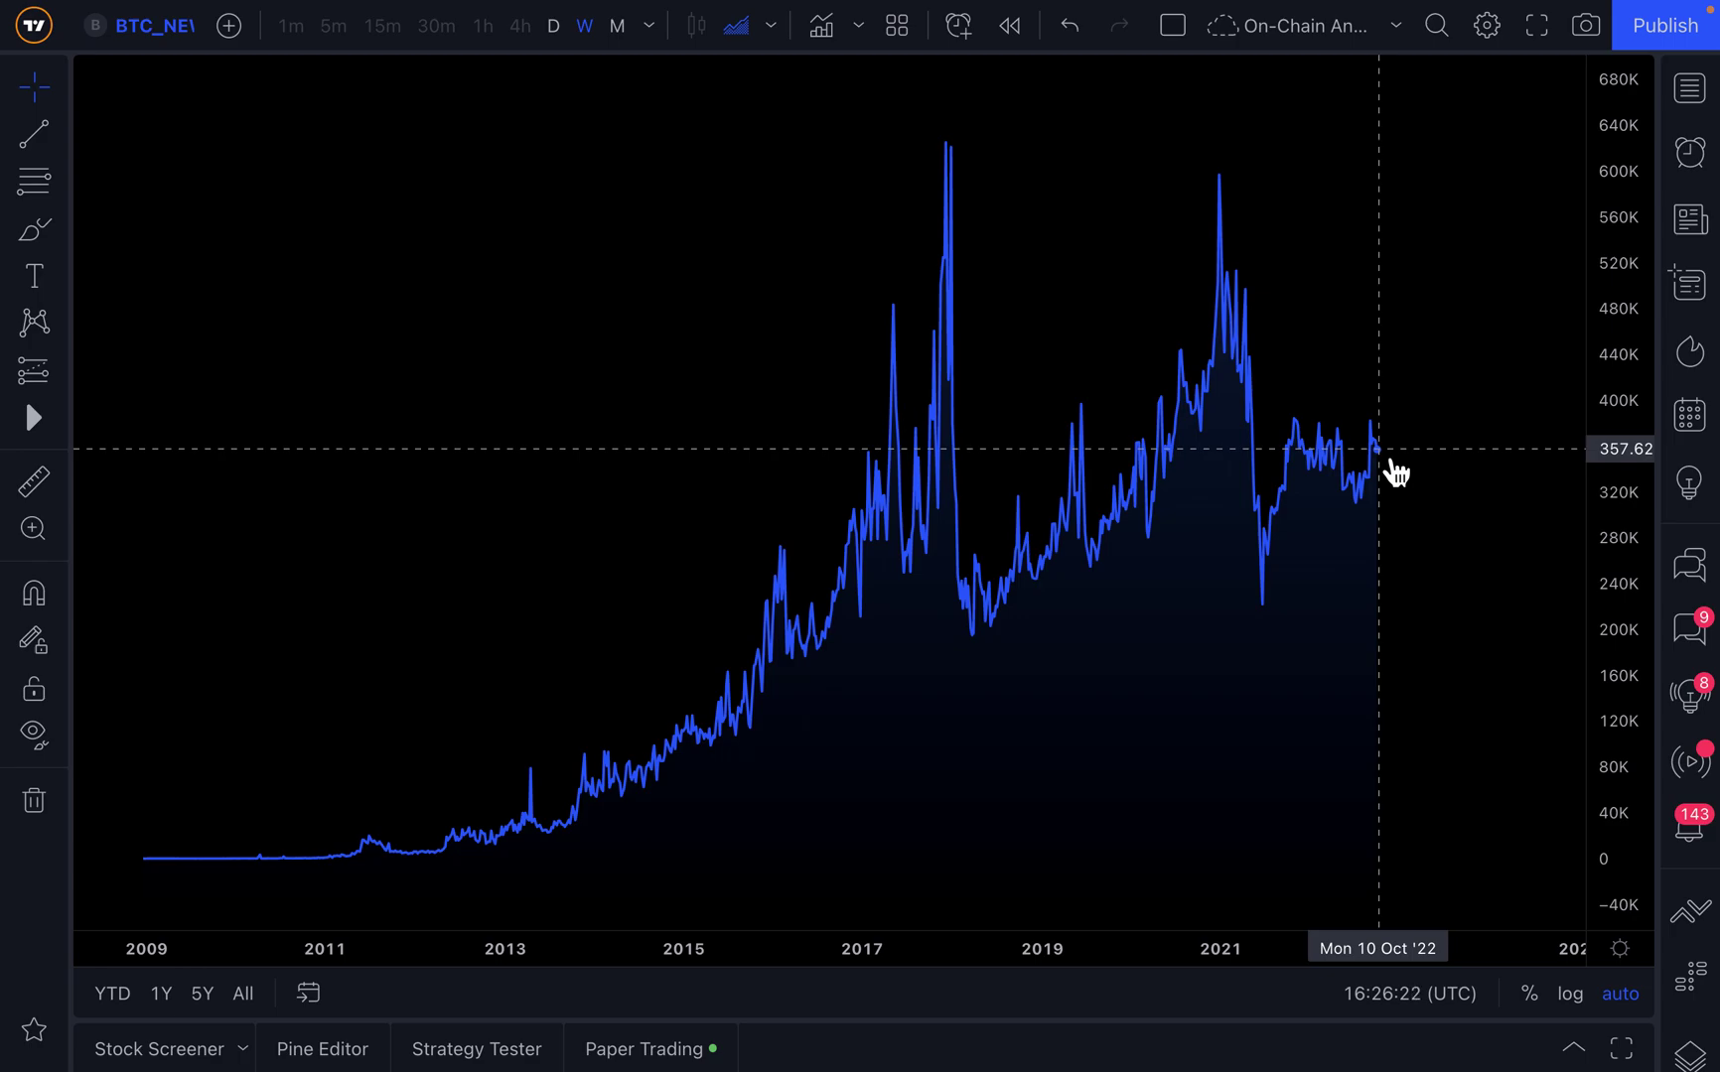
scroll(1055, 695, "up", 4)
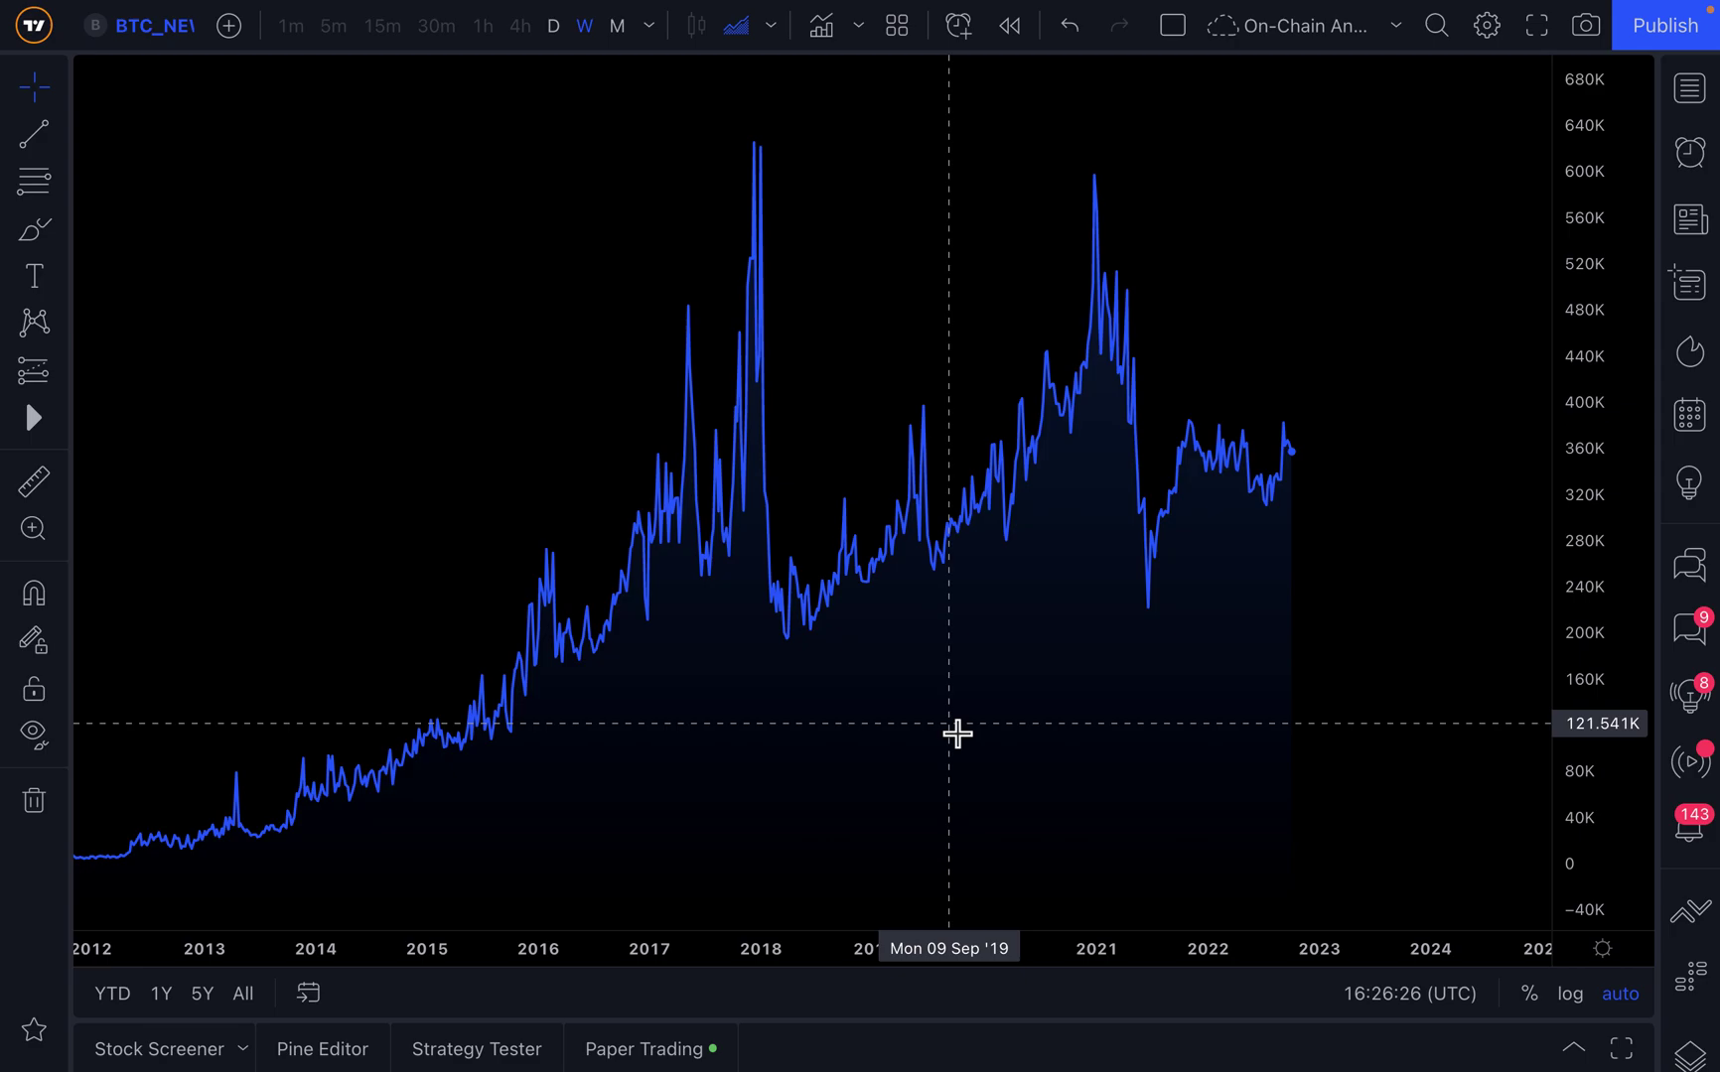
left_click(144, 40)
Replace the symbol search query with a correctly spelled 'GLASSNODE:'
left_click(446, 201)
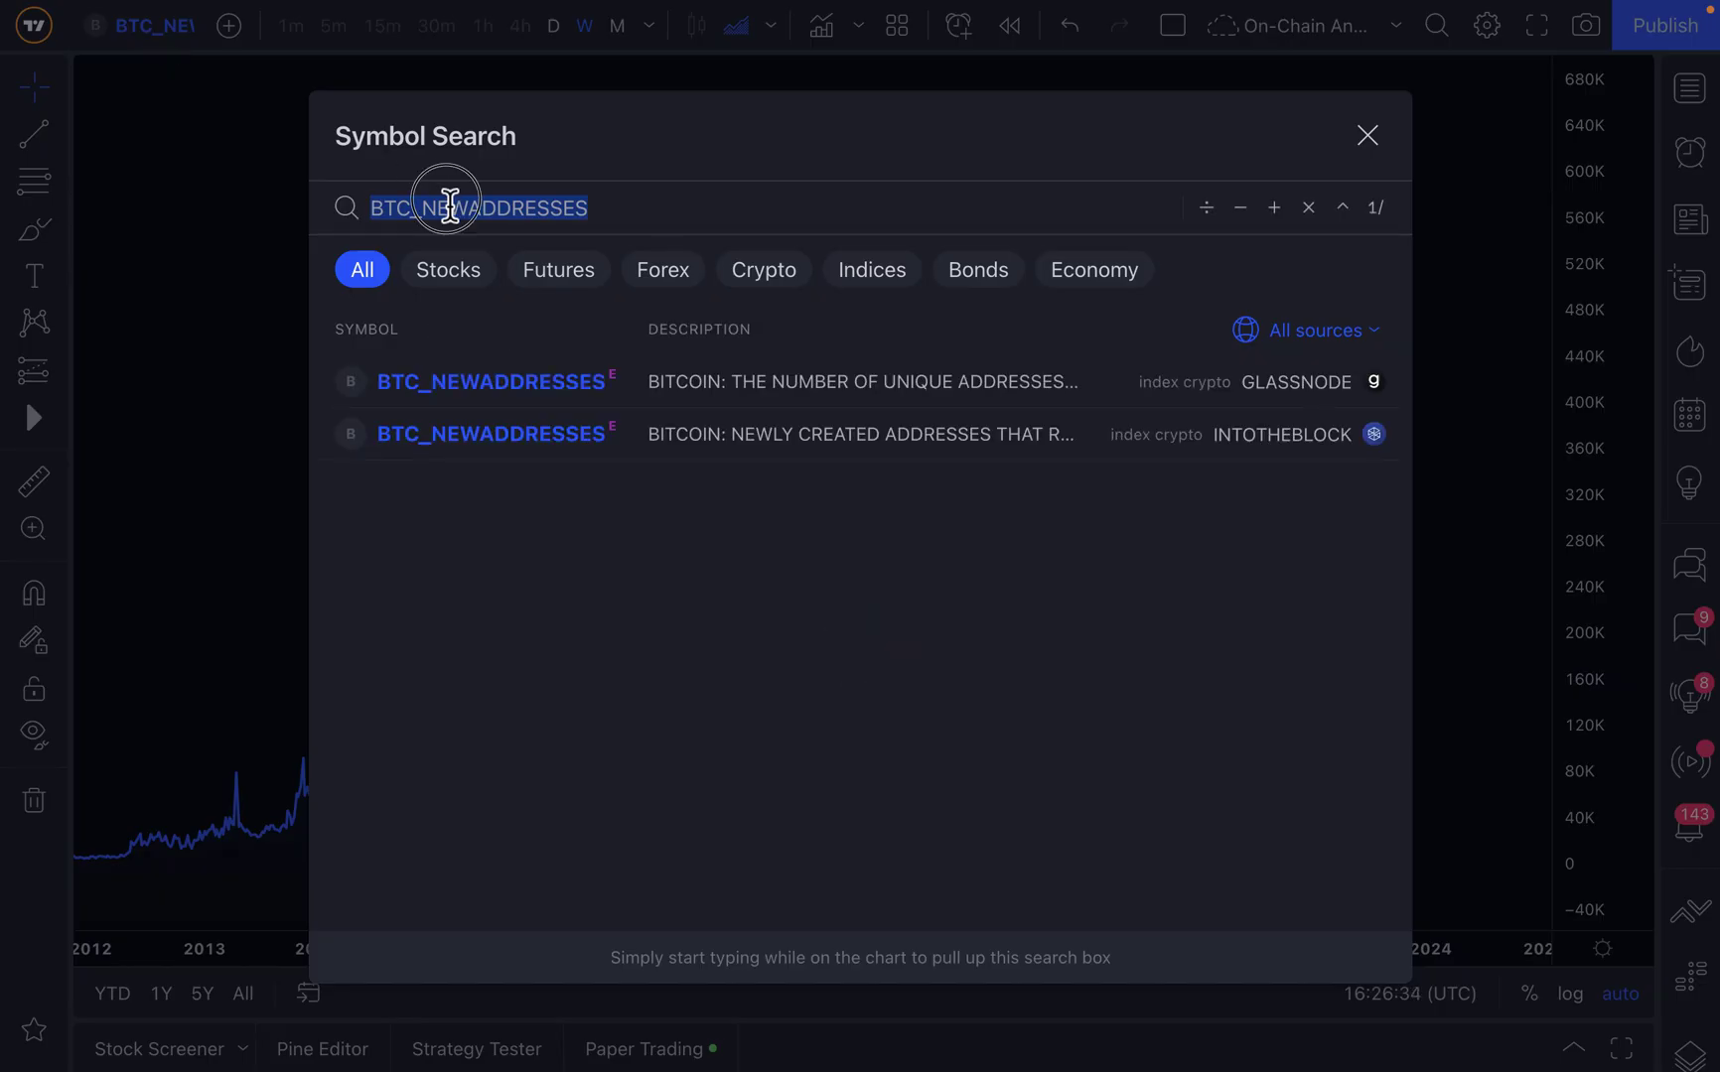
left_click(425, 209)
left_click_drag(427, 211, 602, 219)
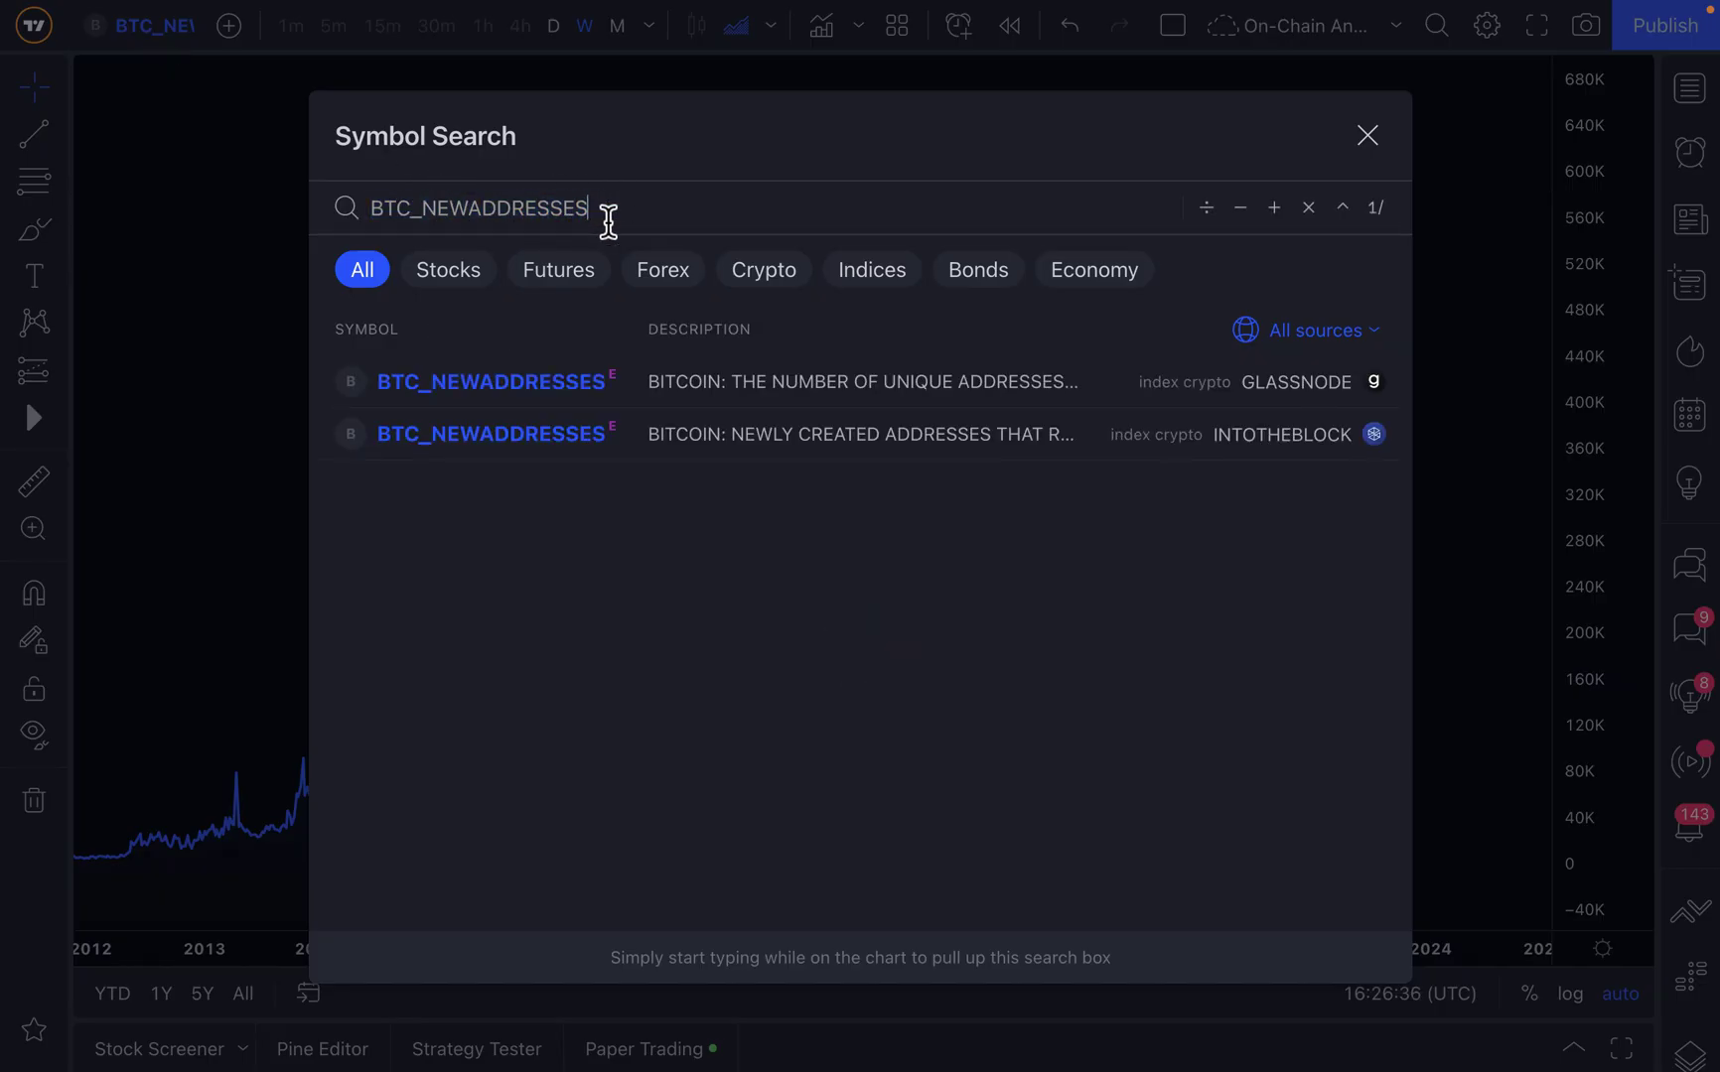
key("ctrl+a")
type("GLASSNODE:")
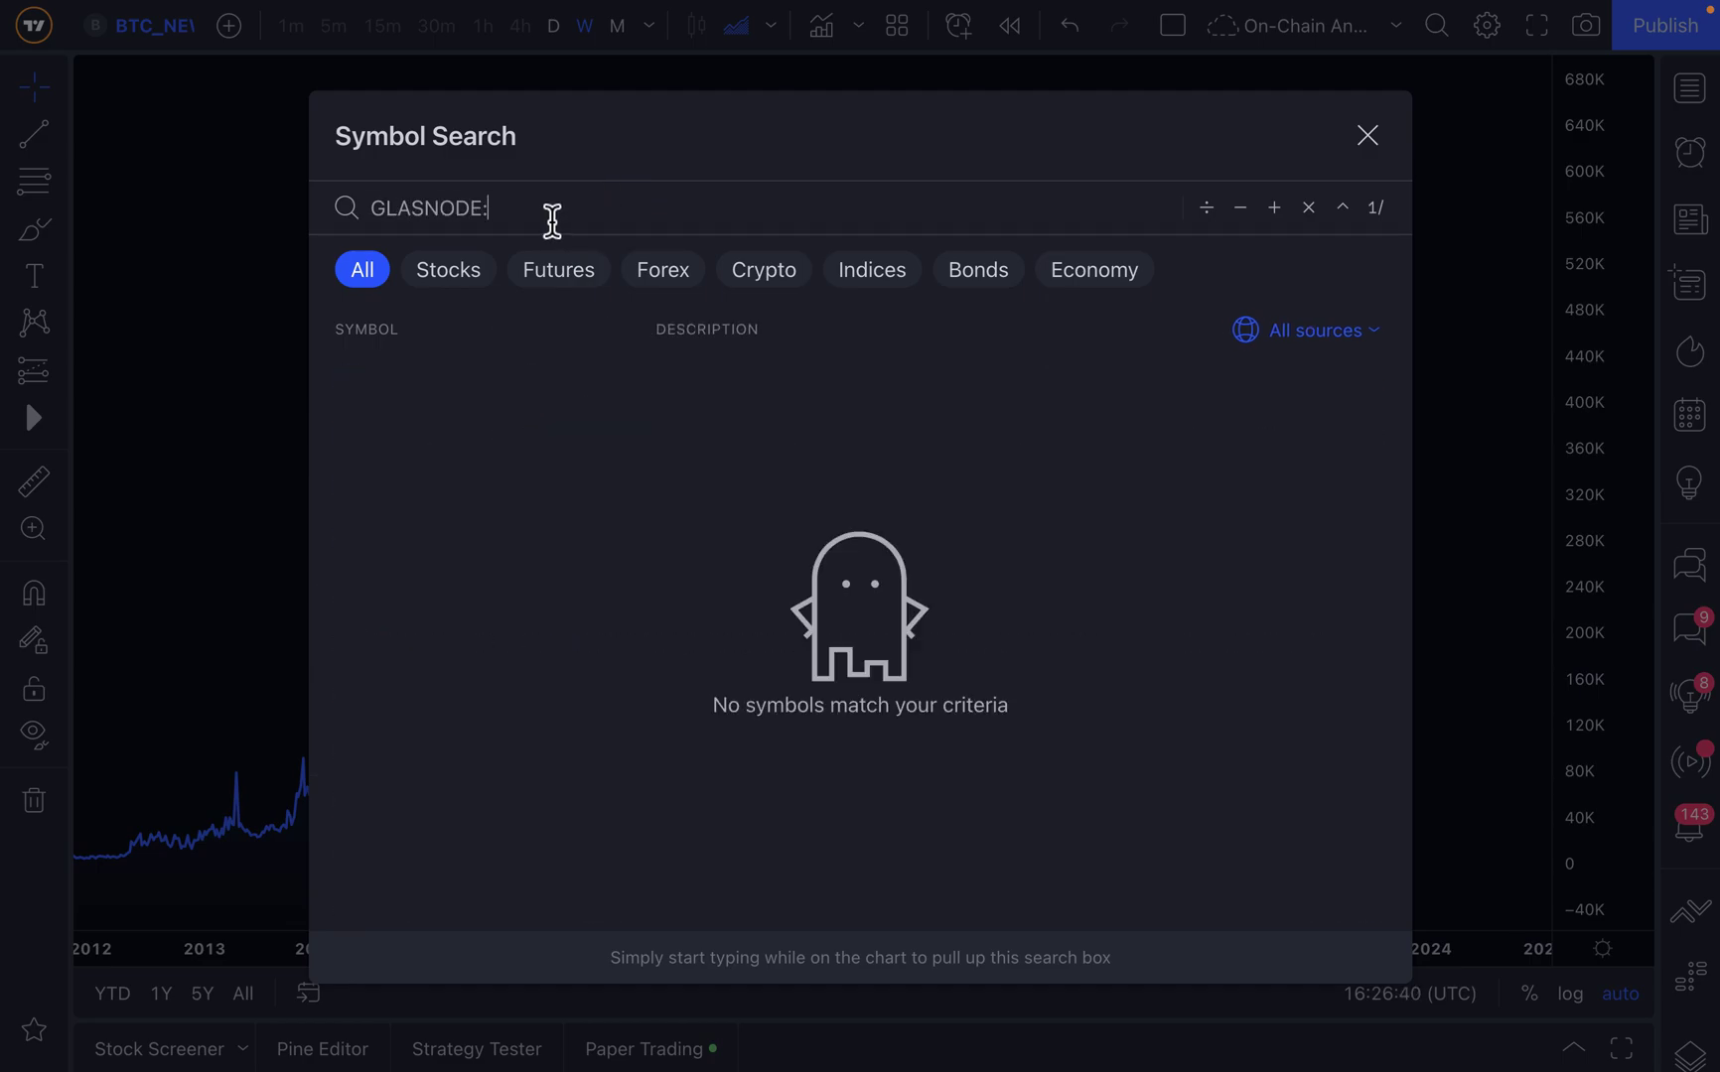
left_click(424, 210)
type("S")
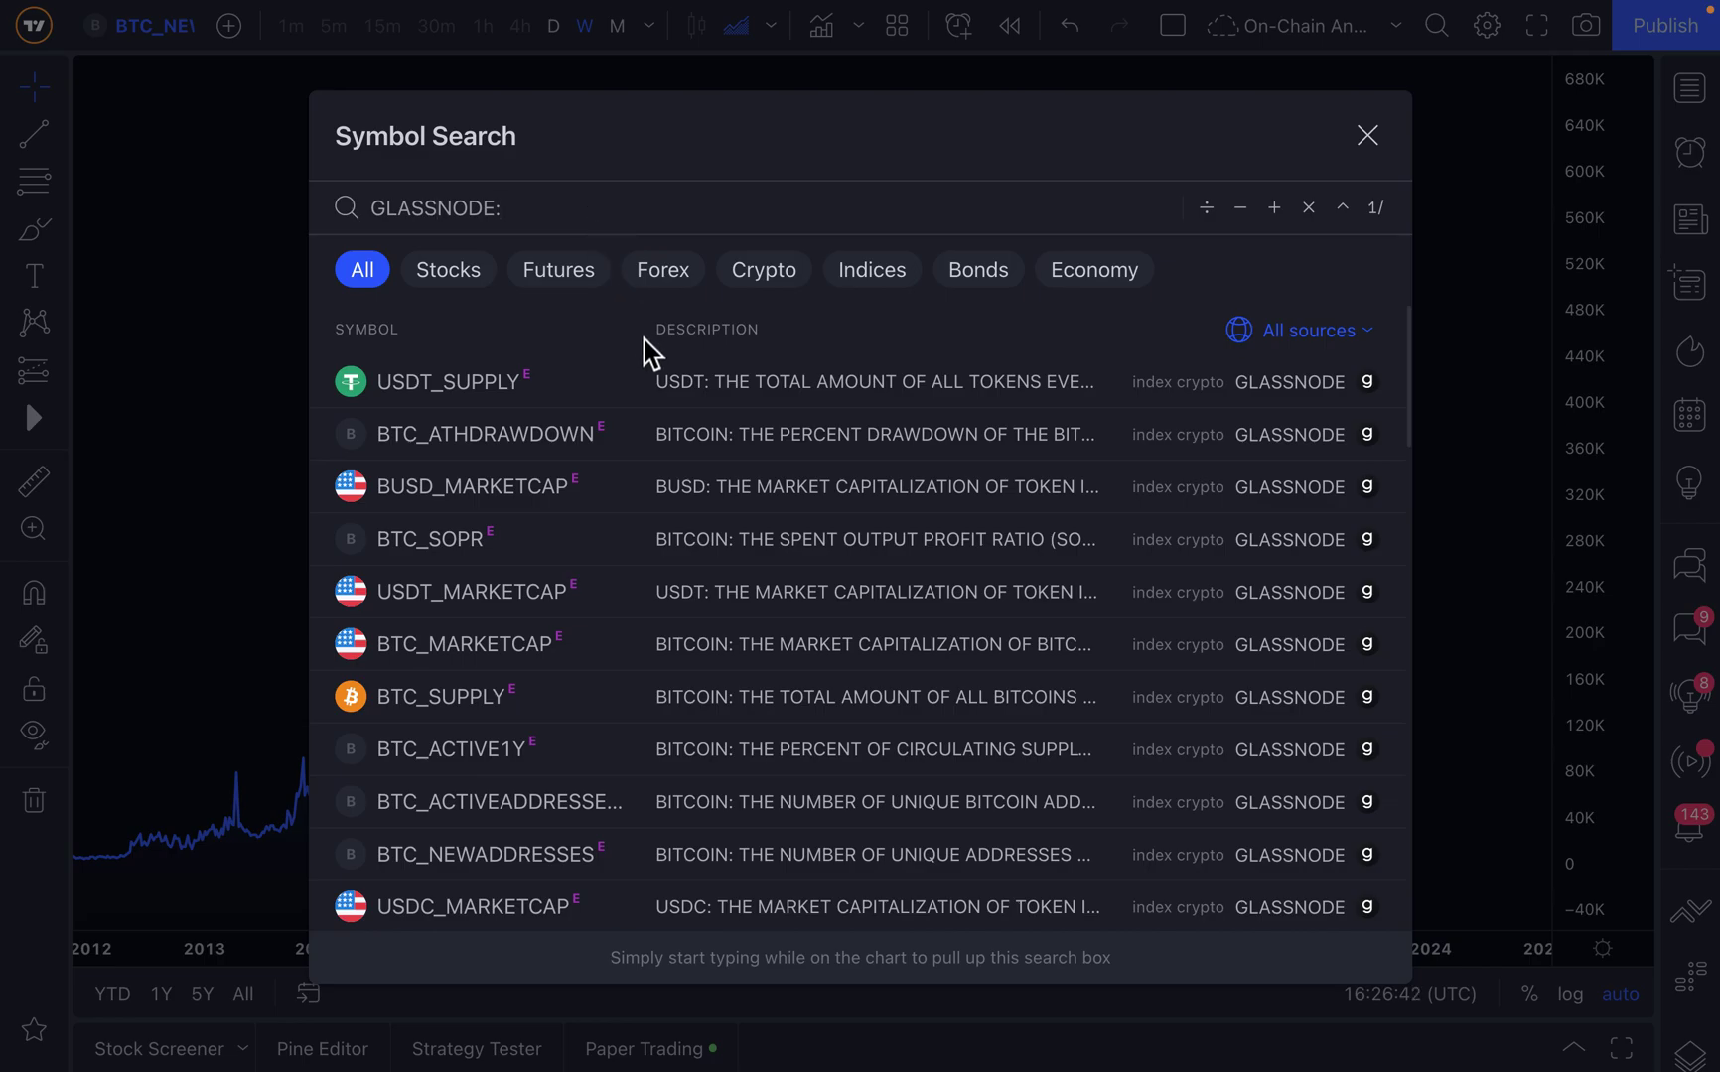
Scroll through the Glassnode results and chart the BTC_DIFFICULTY data set
scroll(784, 782, "down", 4)
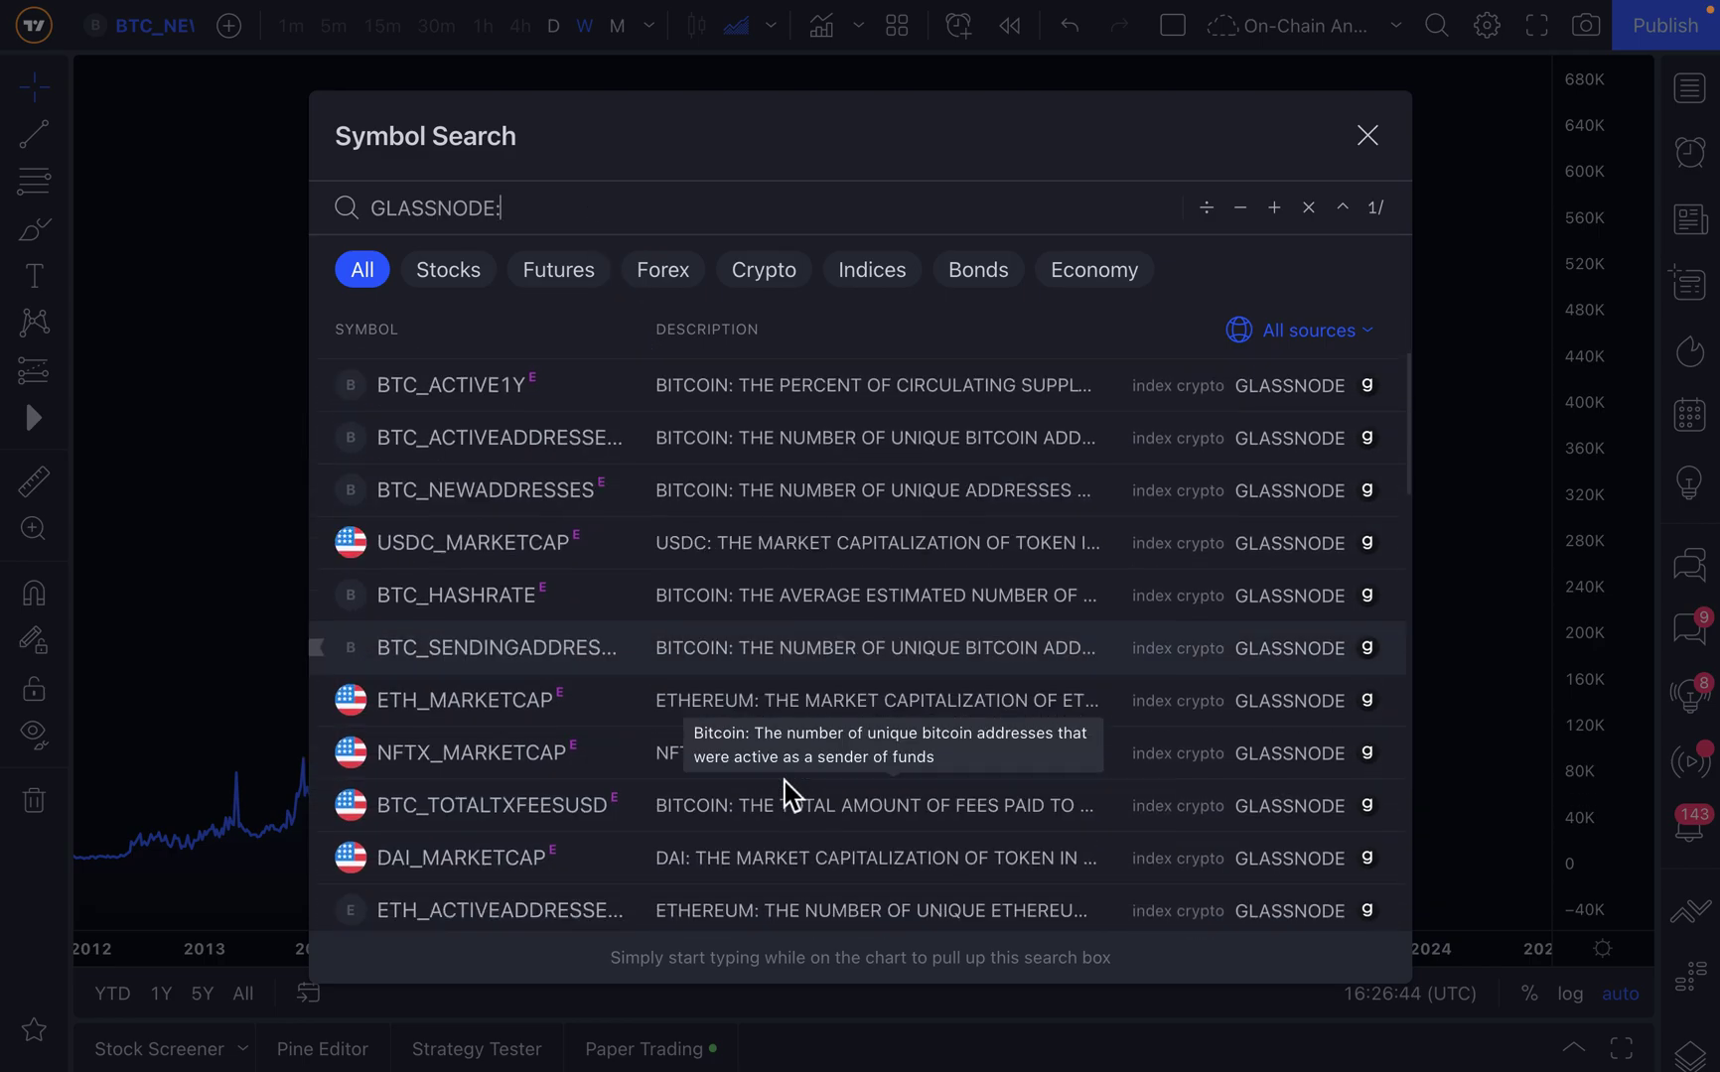
scroll(784, 783, "down", 6)
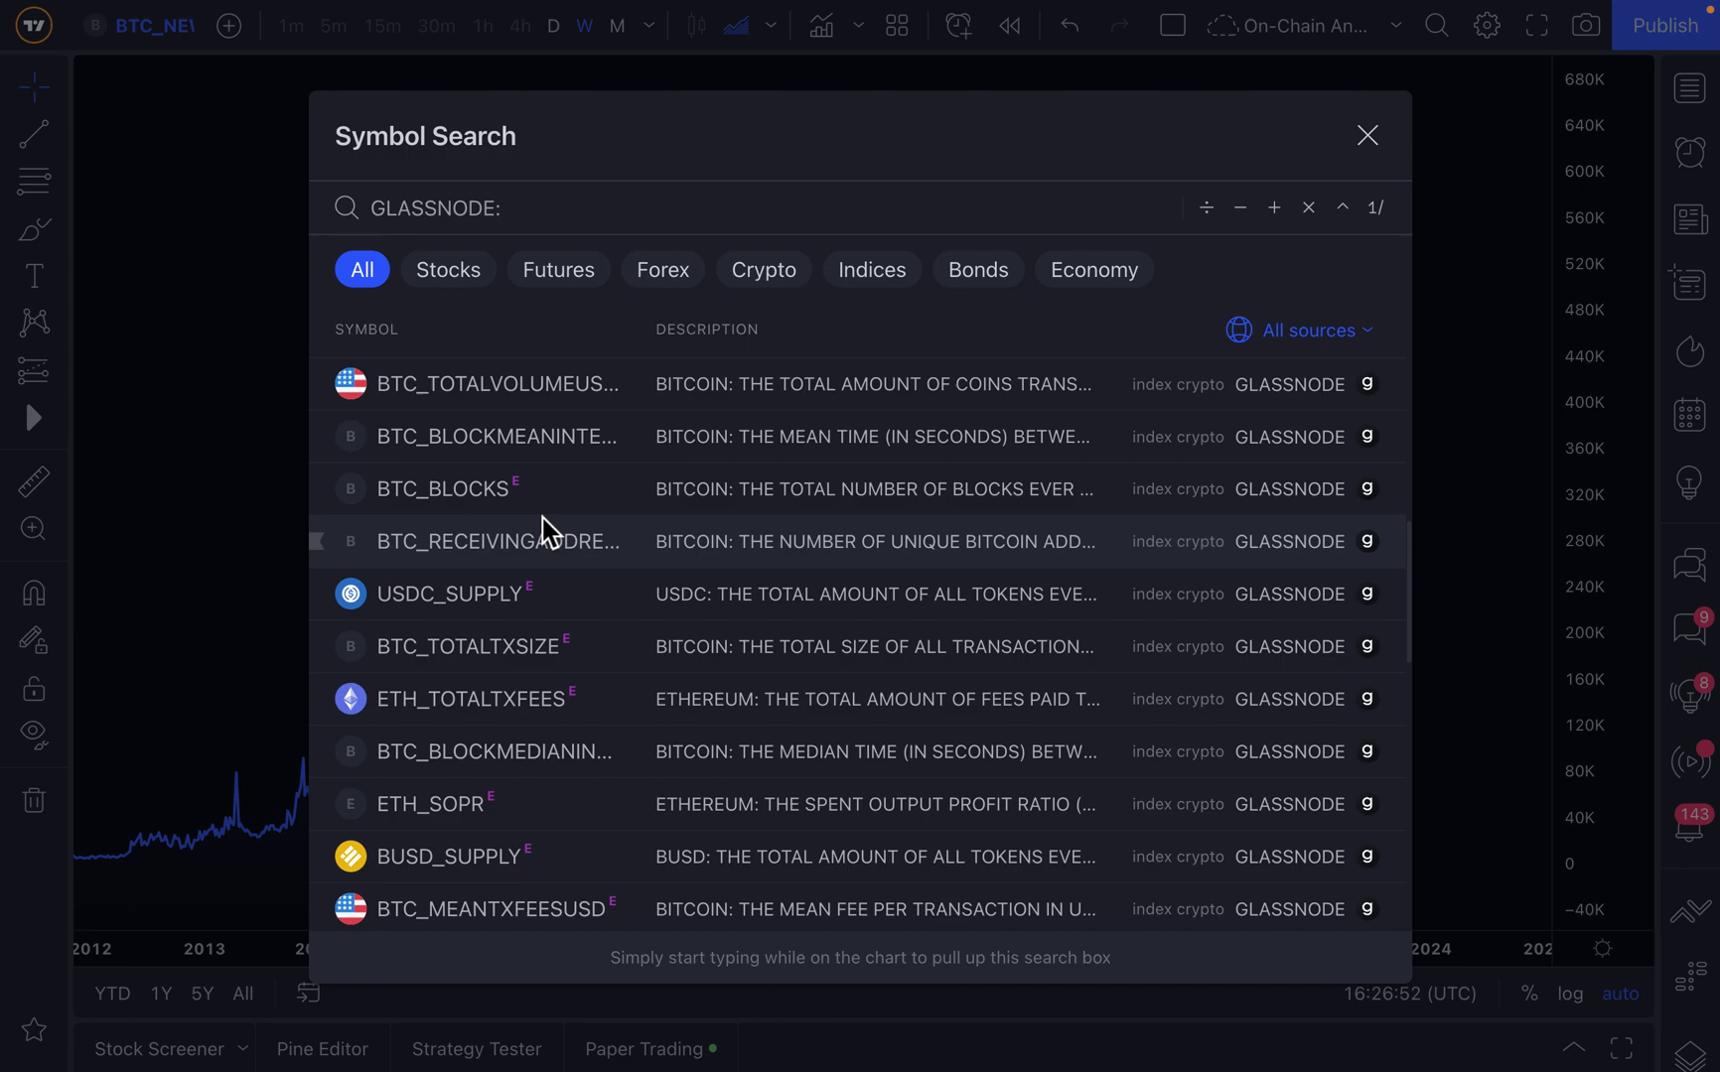
scroll(537, 645, "down", 3)
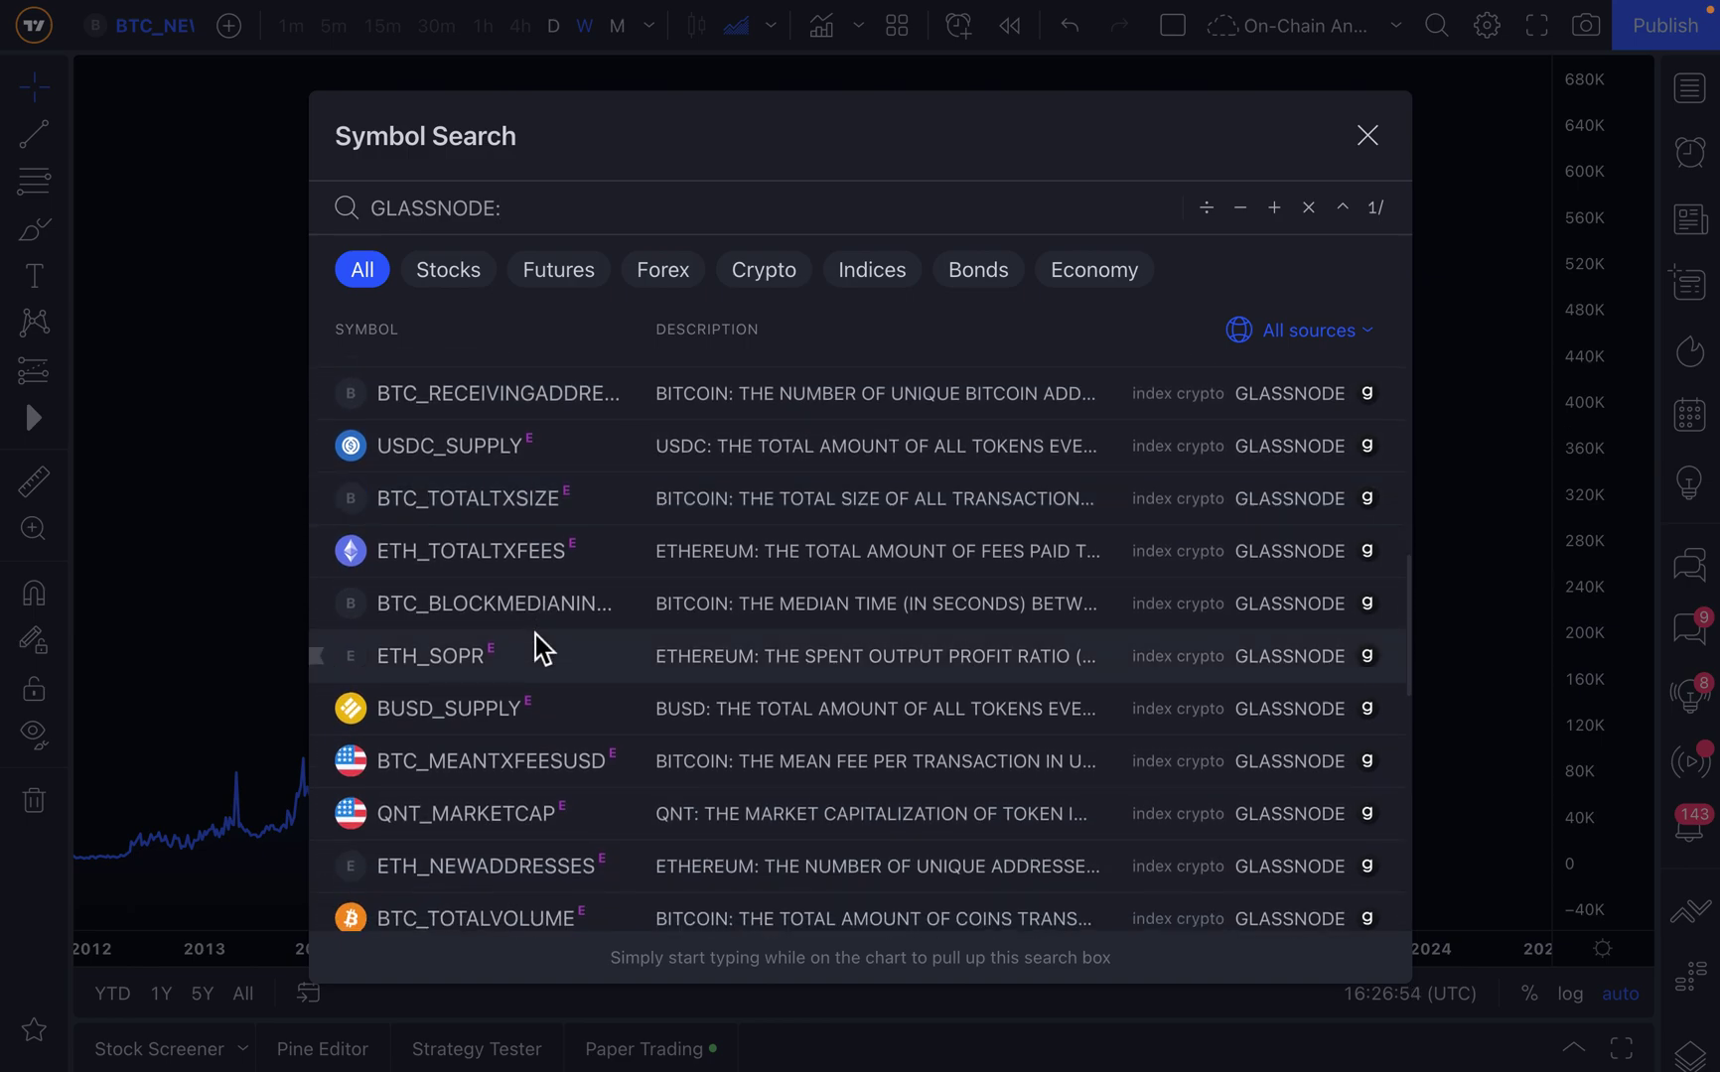
scroll(511, 646, "down", 3)
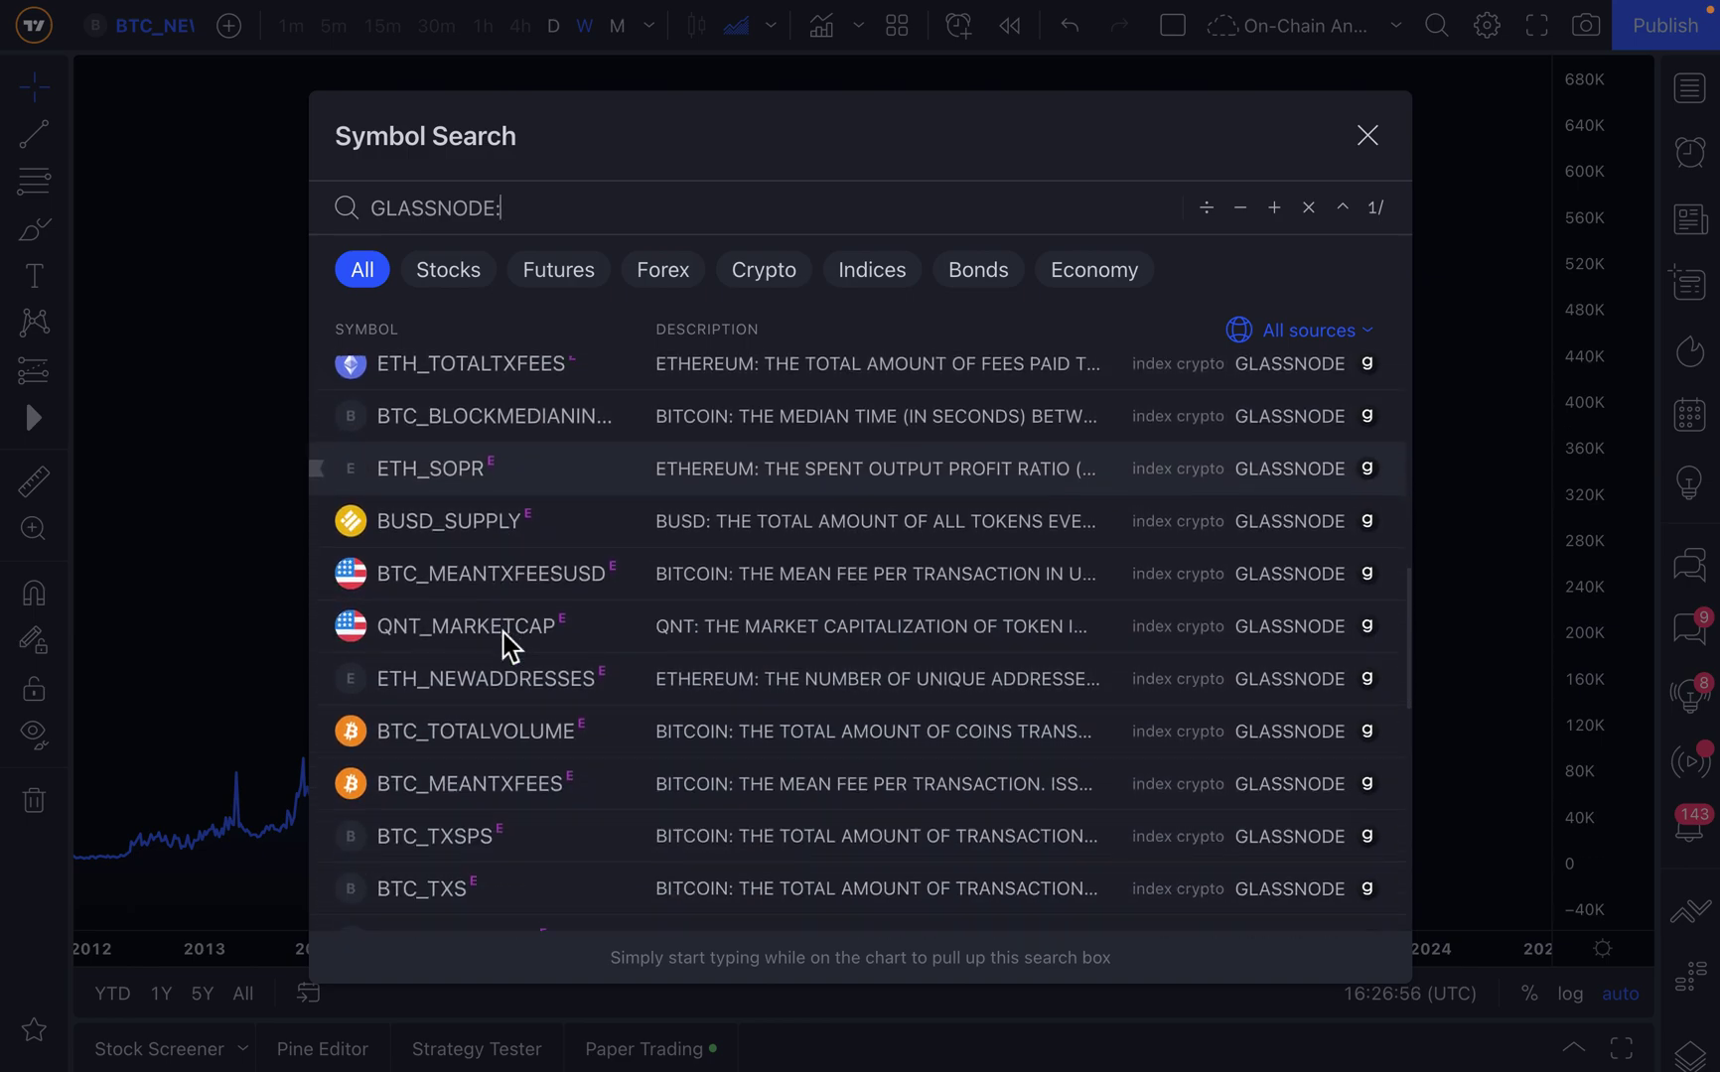
scroll(506, 645, "down", 5)
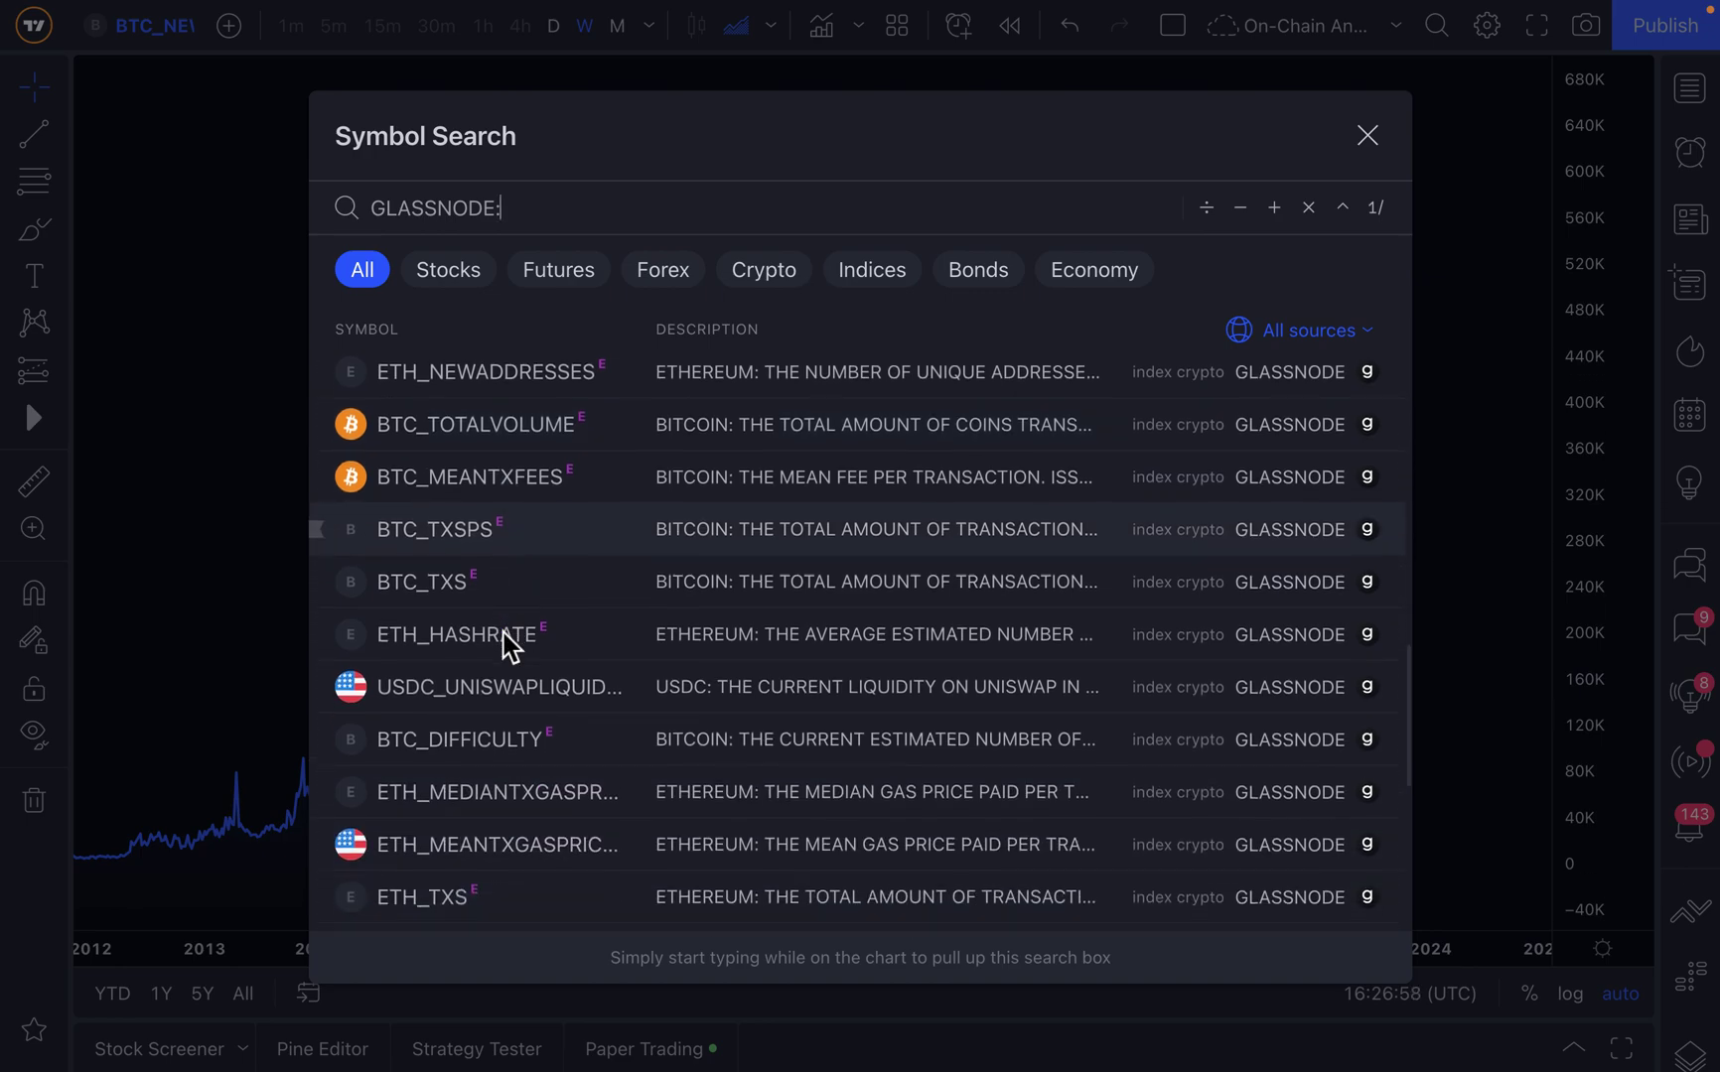
scroll(506, 646, "down", 1)
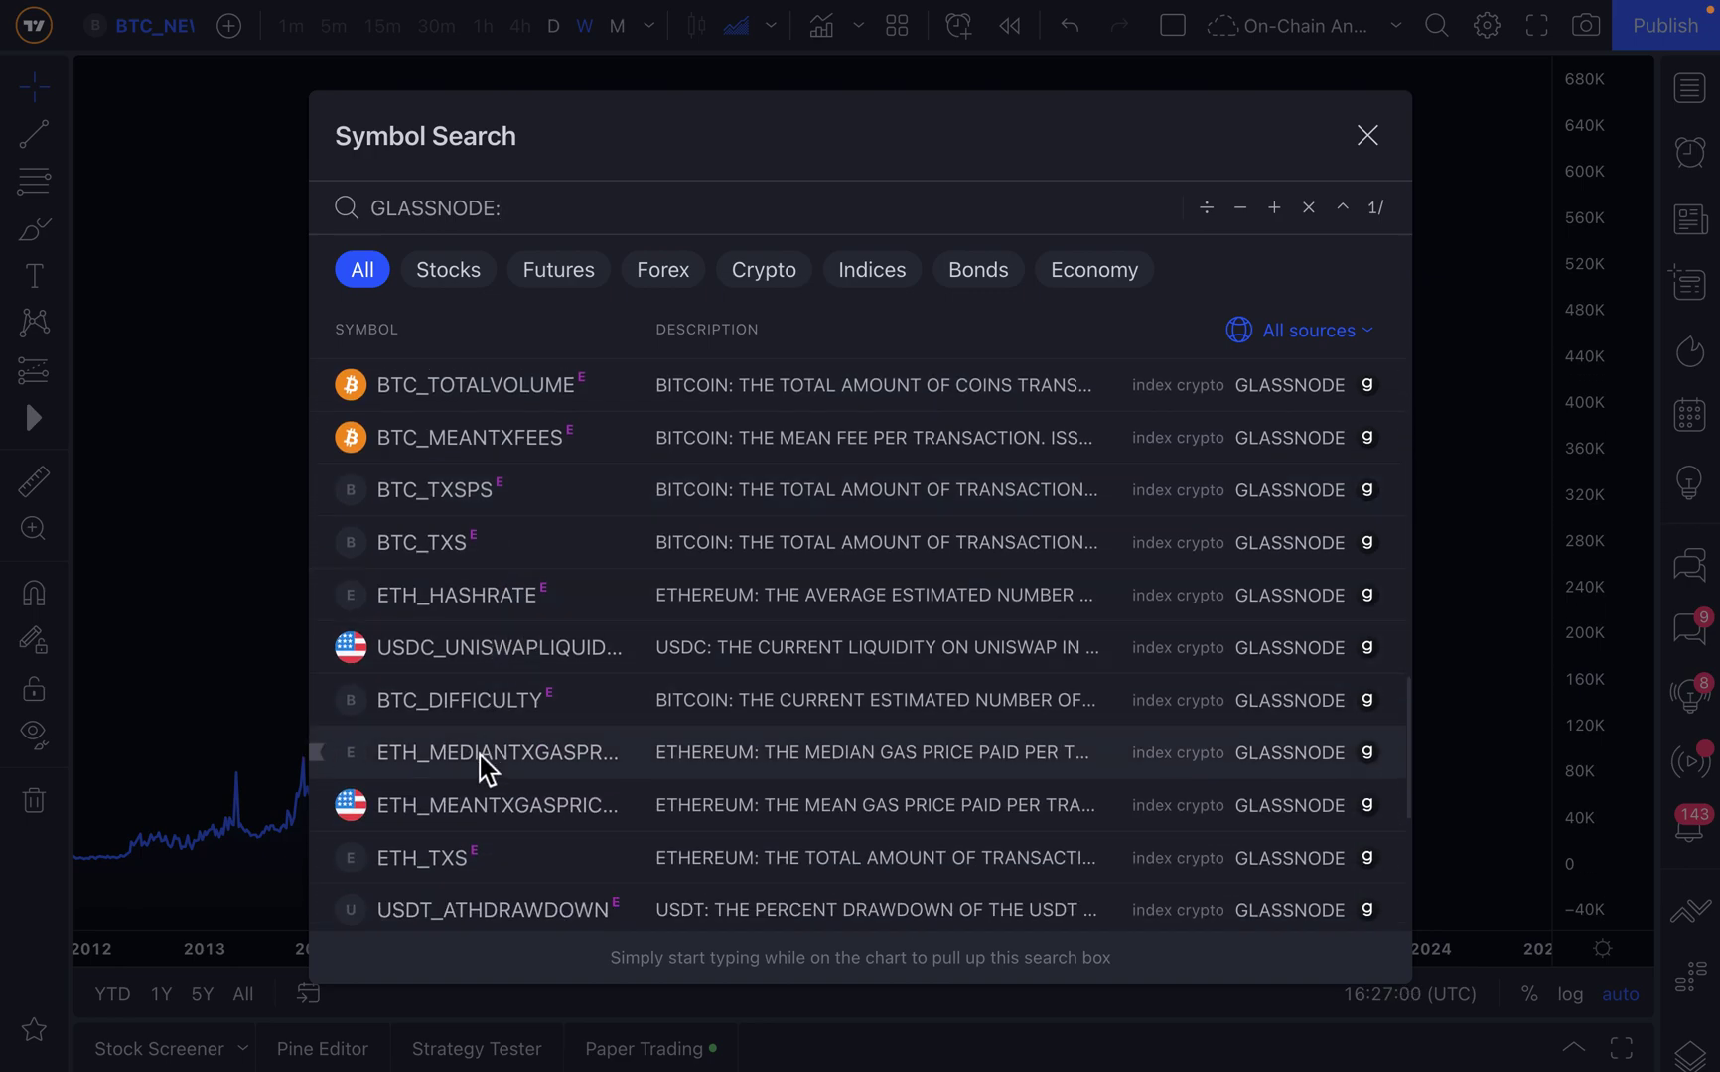
scroll(479, 759, "down", 3)
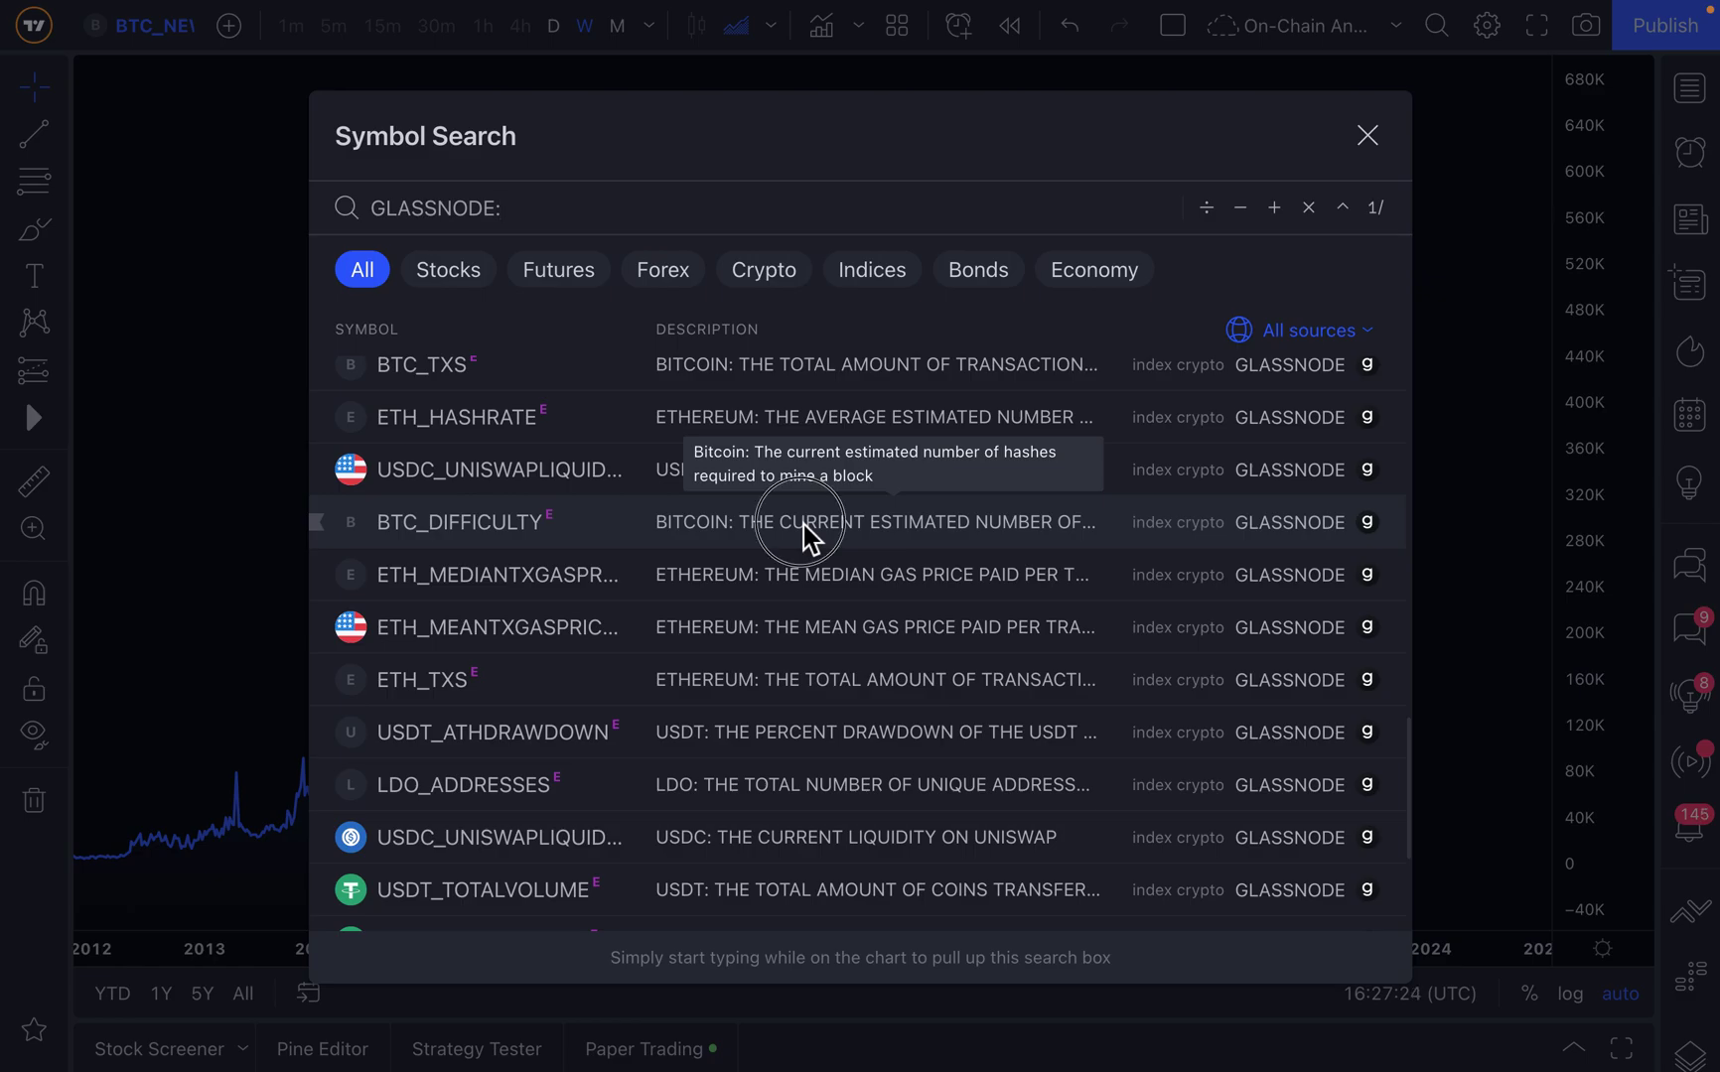
left_click(804, 525)
Zoom the BTC_DIFFICULTY chart in on 2016 onward, up to the 2022 peak
scroll(915, 615, "up", 5)
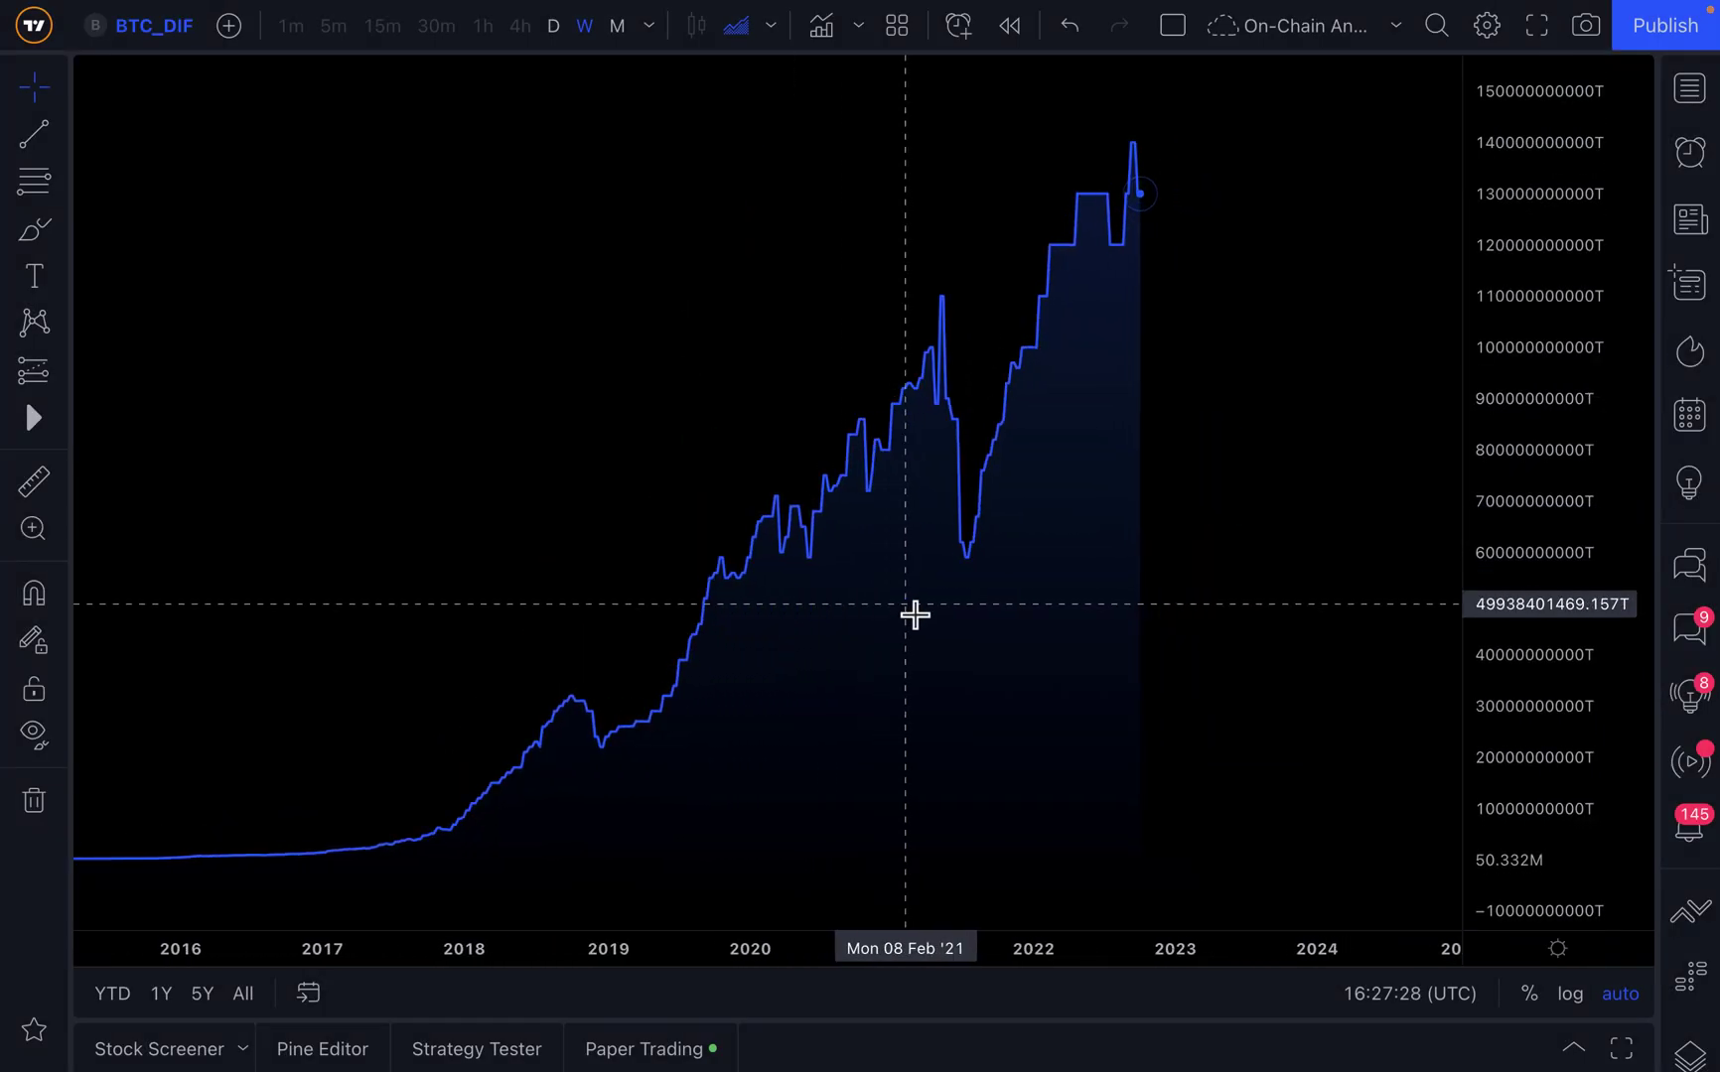
scroll(844, 631, "up", 1)
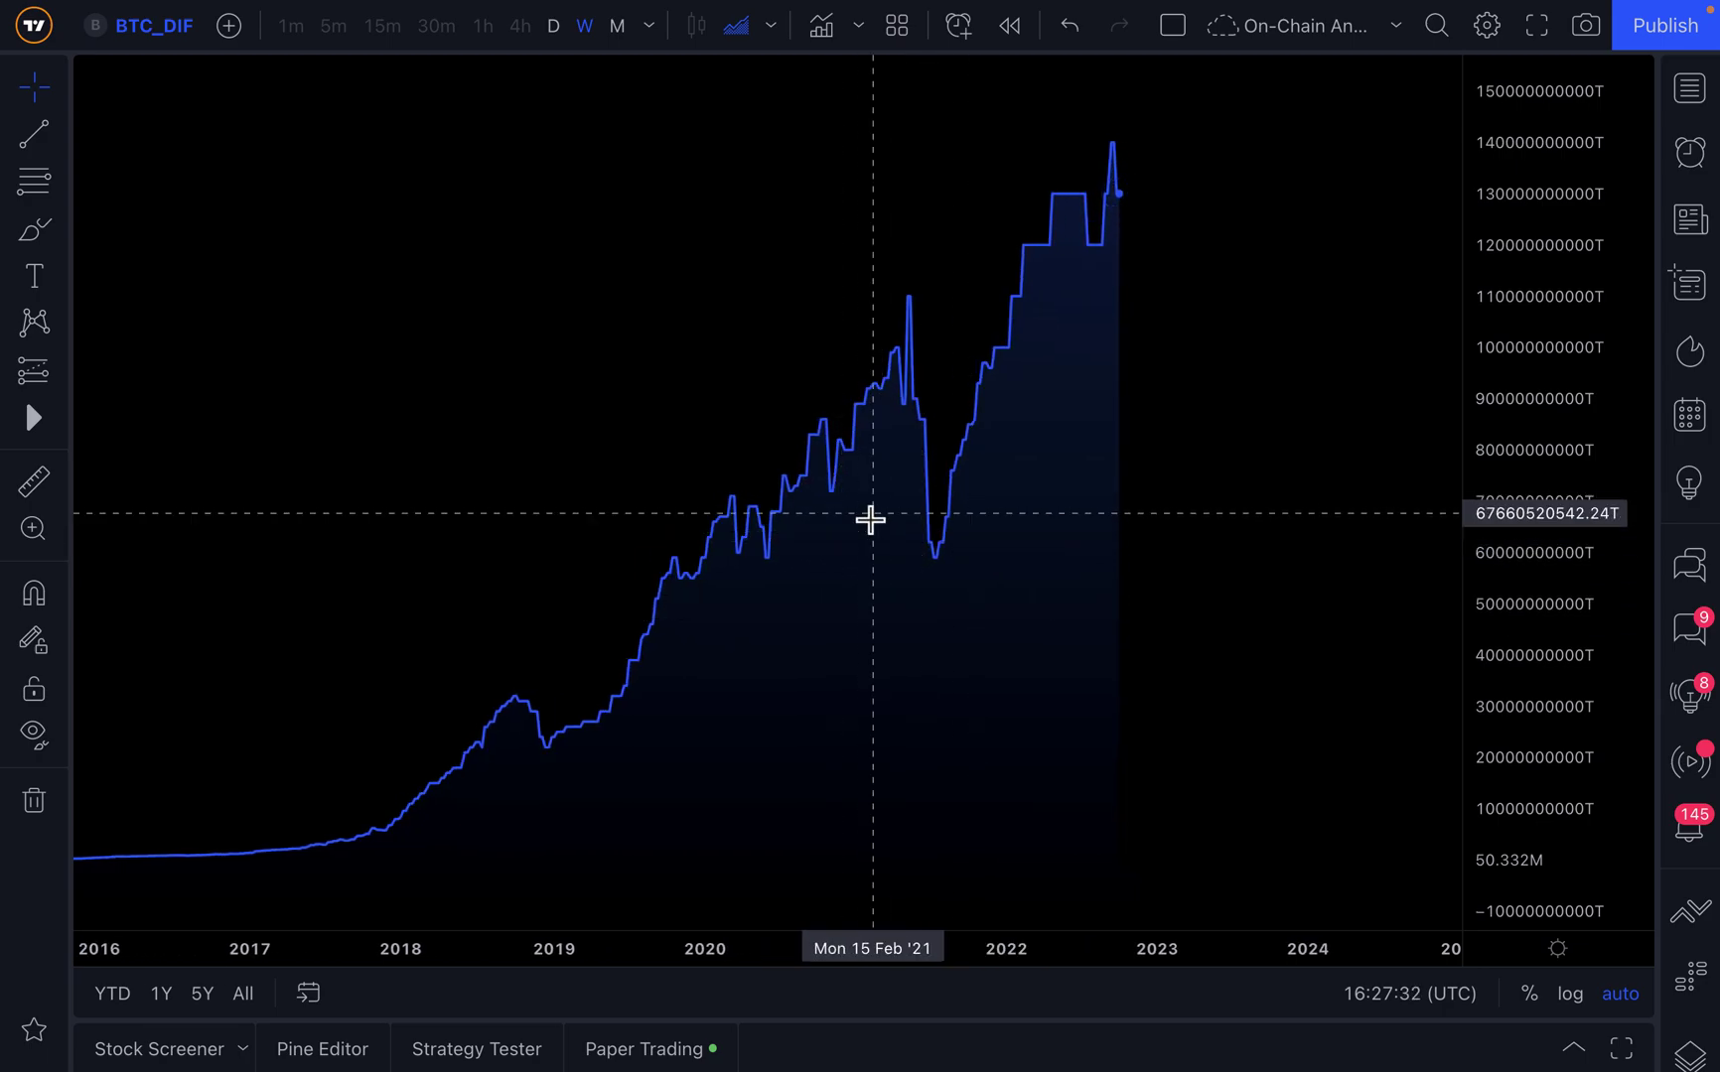
scroll(814, 512, "up", 2)
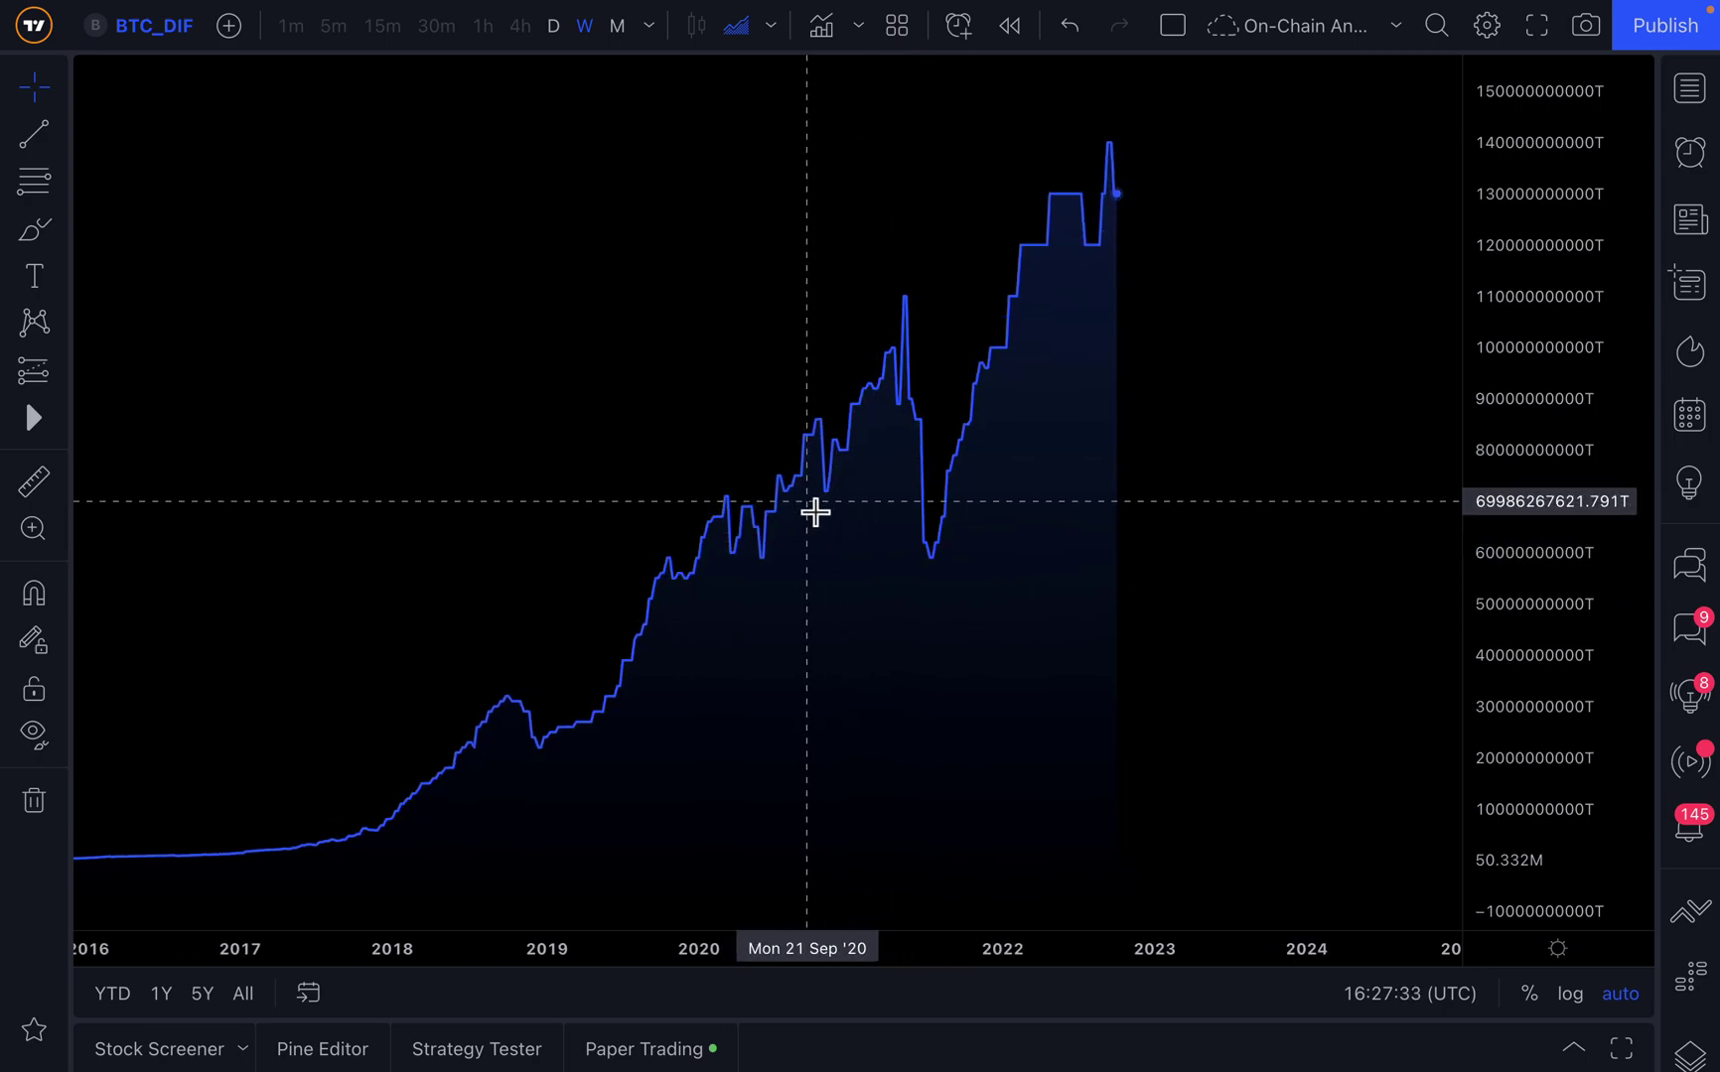
left_click(156, 31)
type("G")
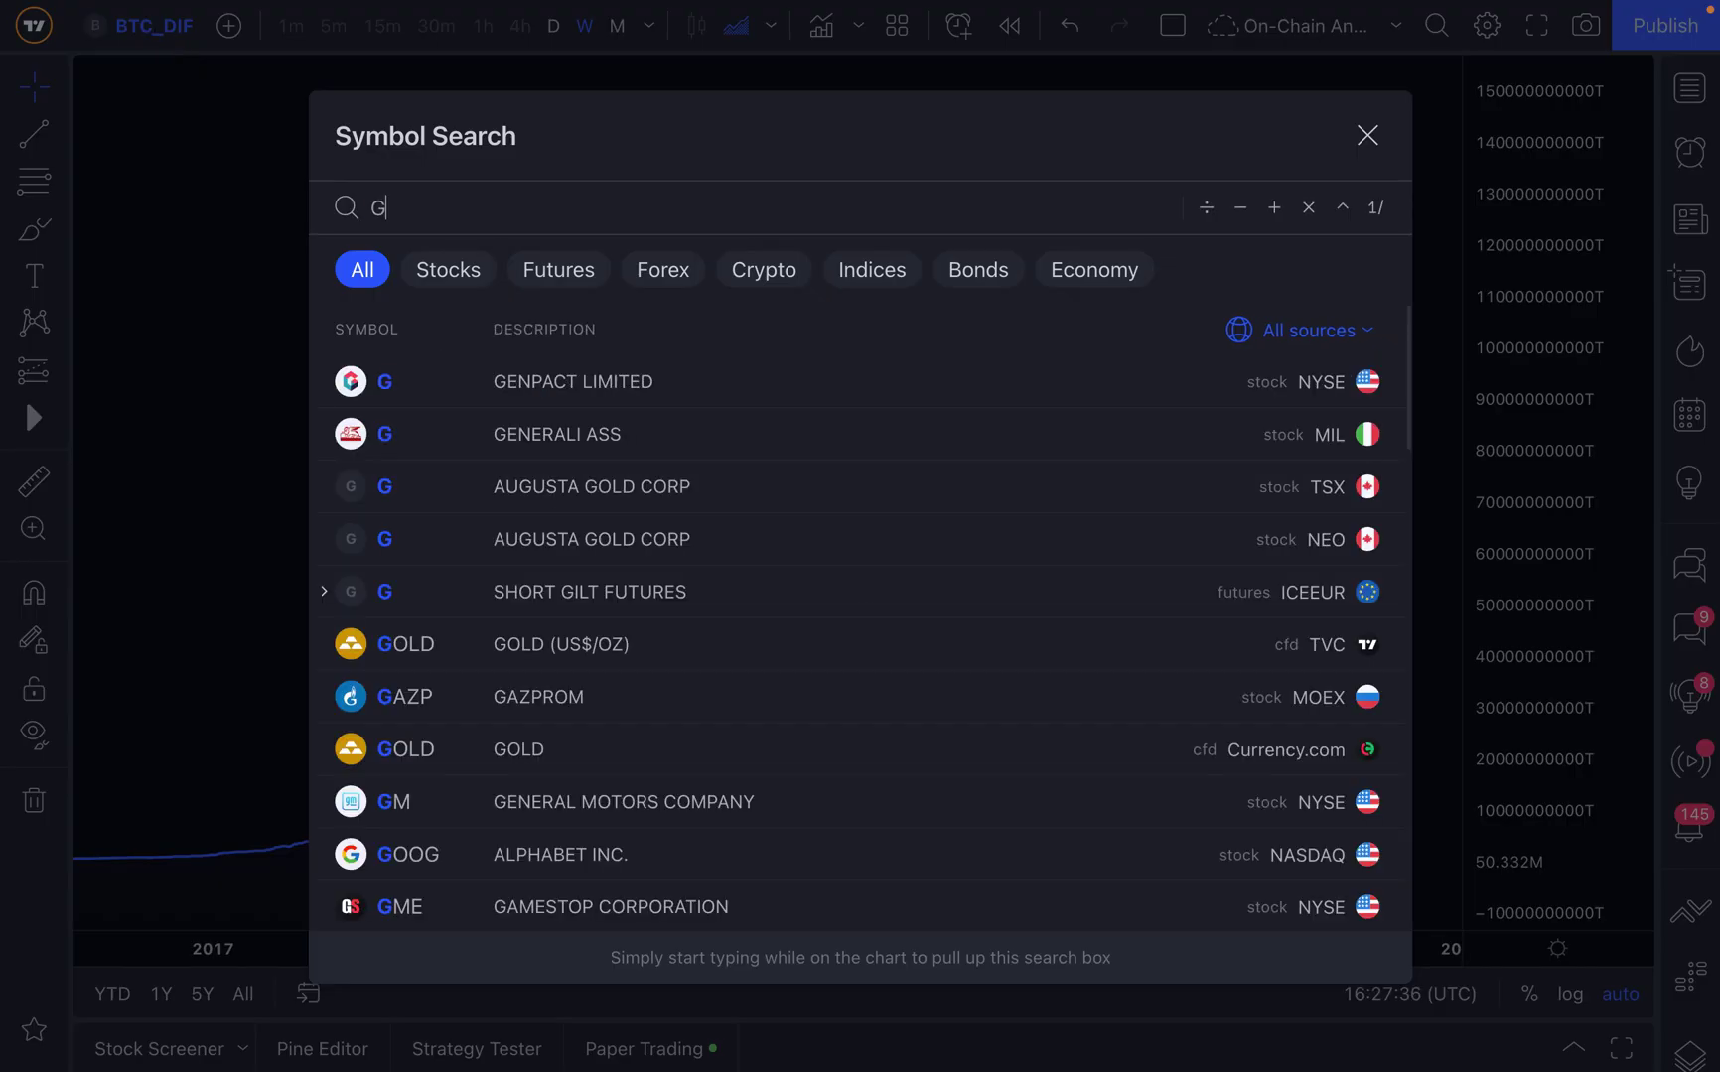
type("LASSNODE:")
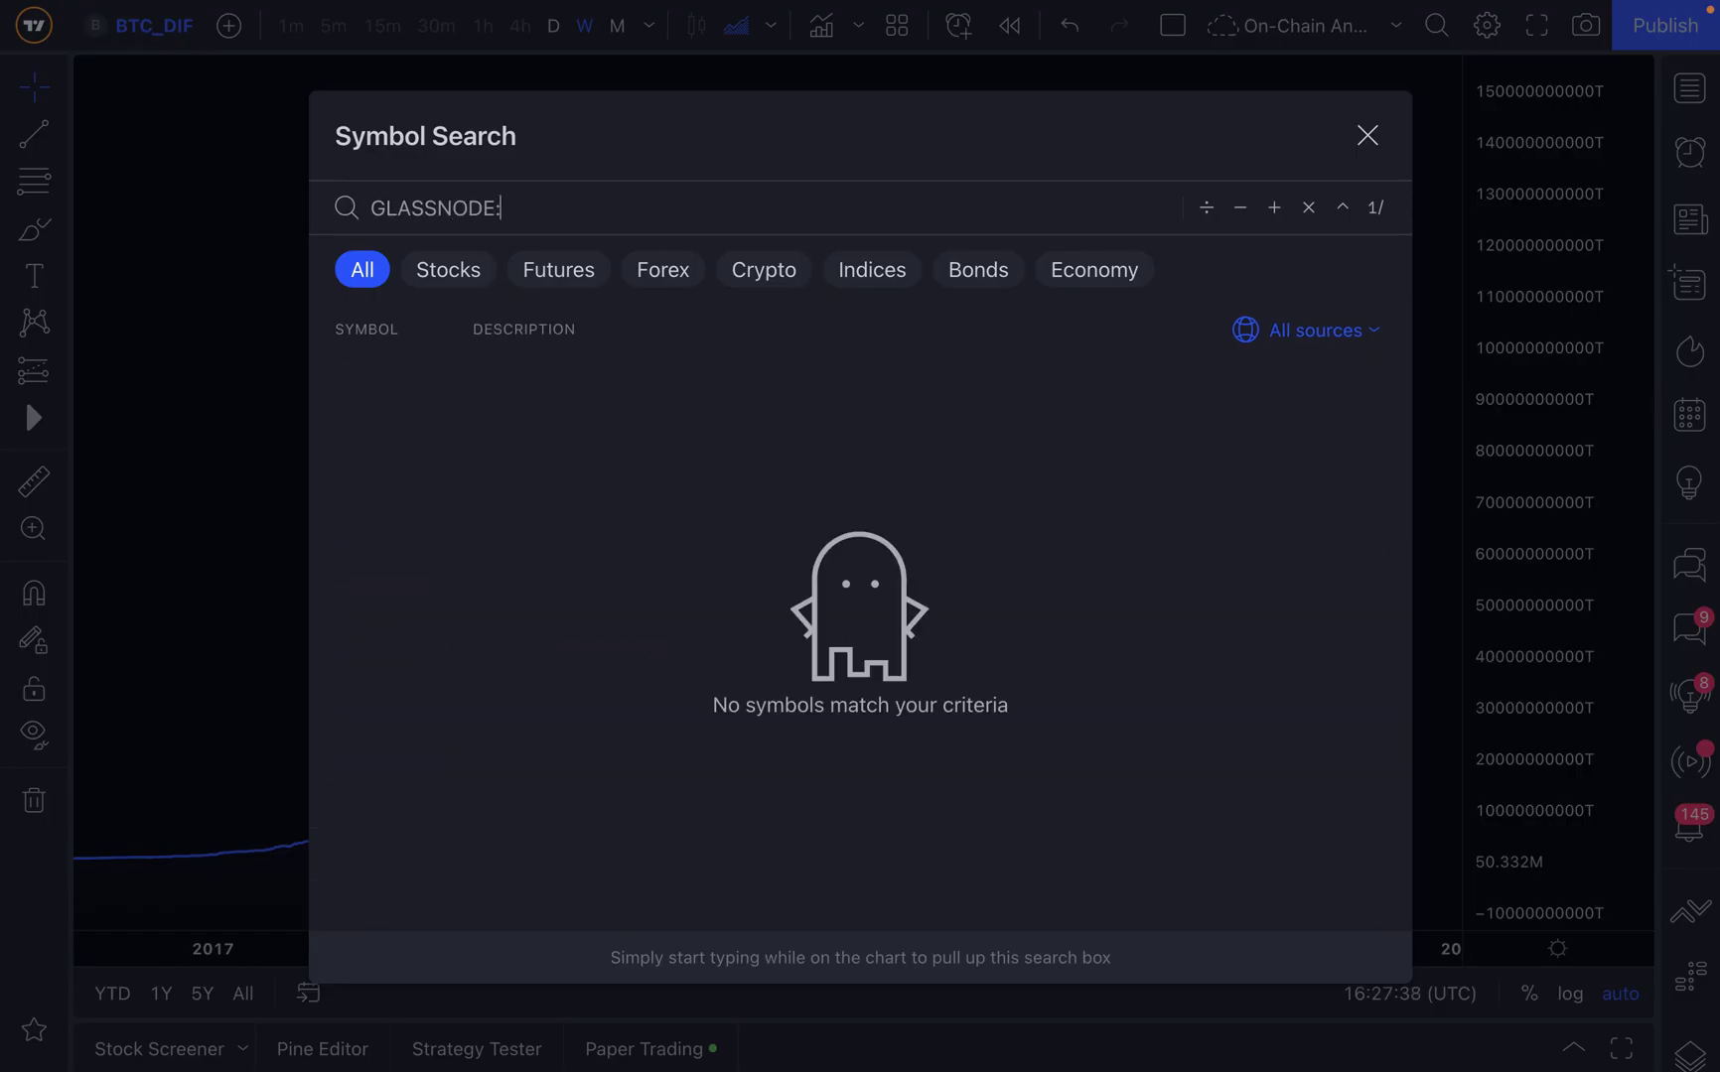
scroll(635, 658, "down", 4)
scroll(635, 658, "down", 10)
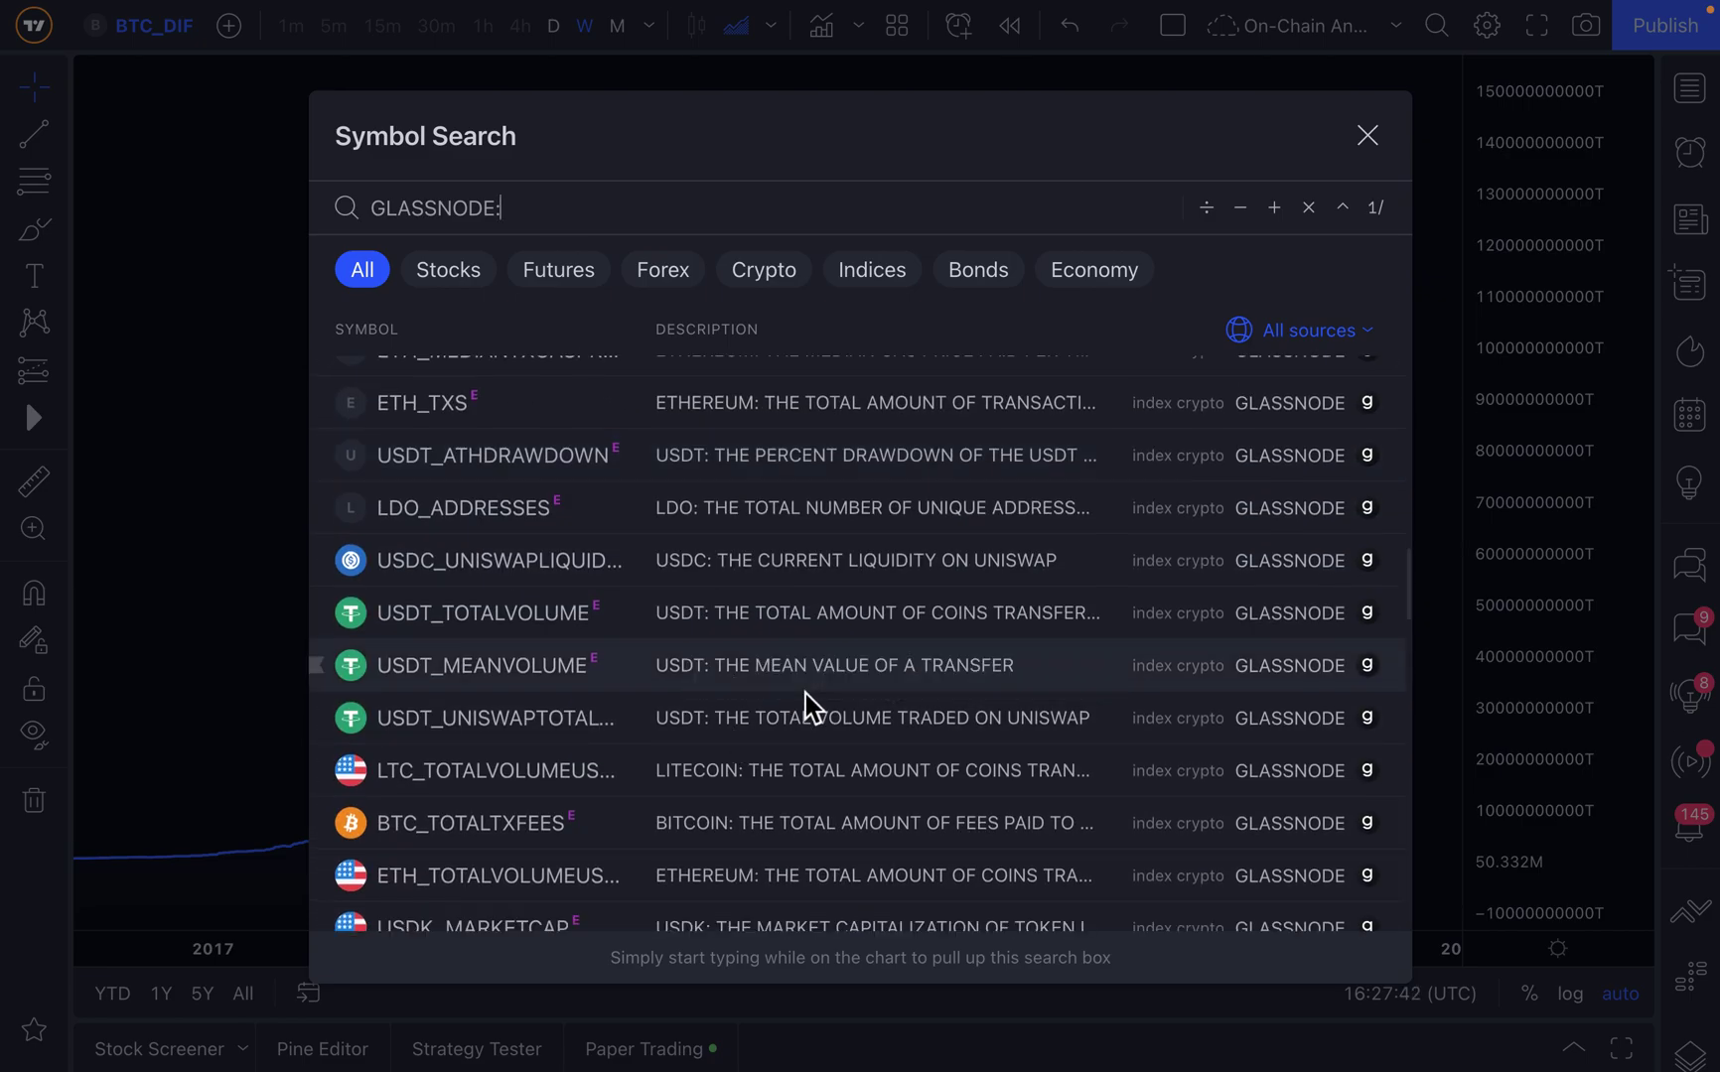
scroll(805, 695, "down", 4)
scroll(805, 695, "down", 6)
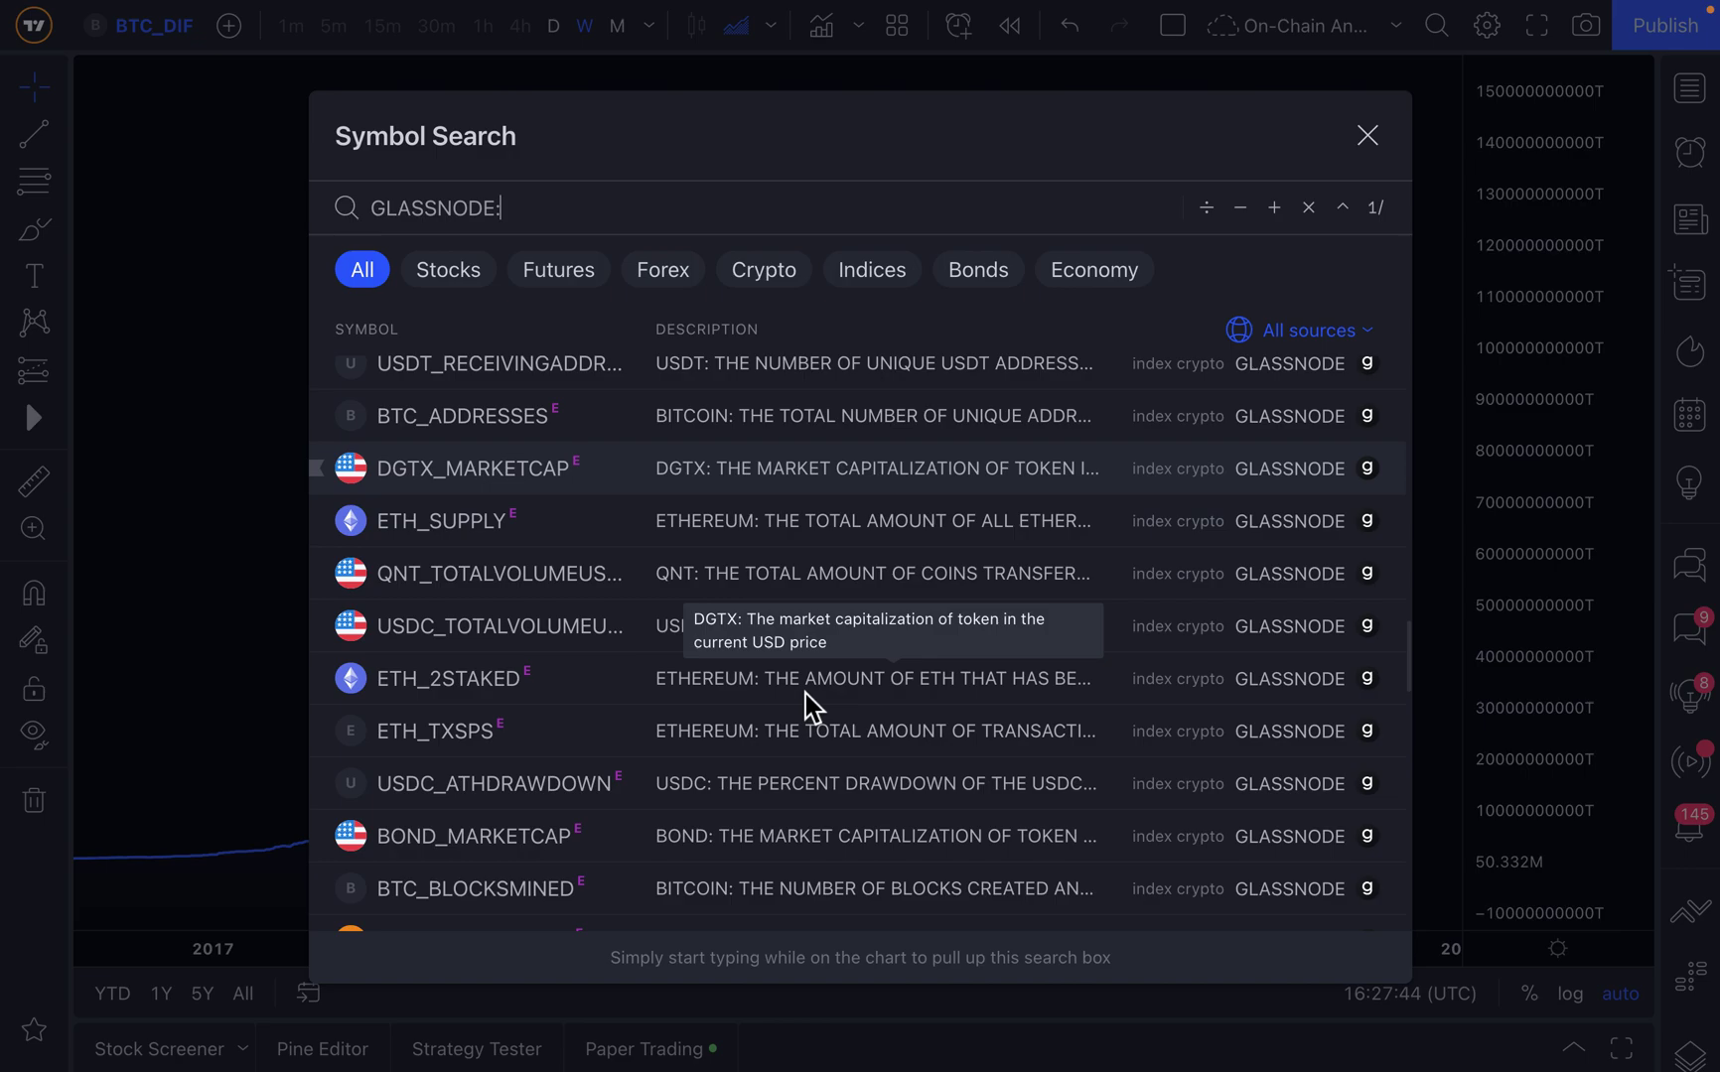
scroll(805, 695, "down", 7)
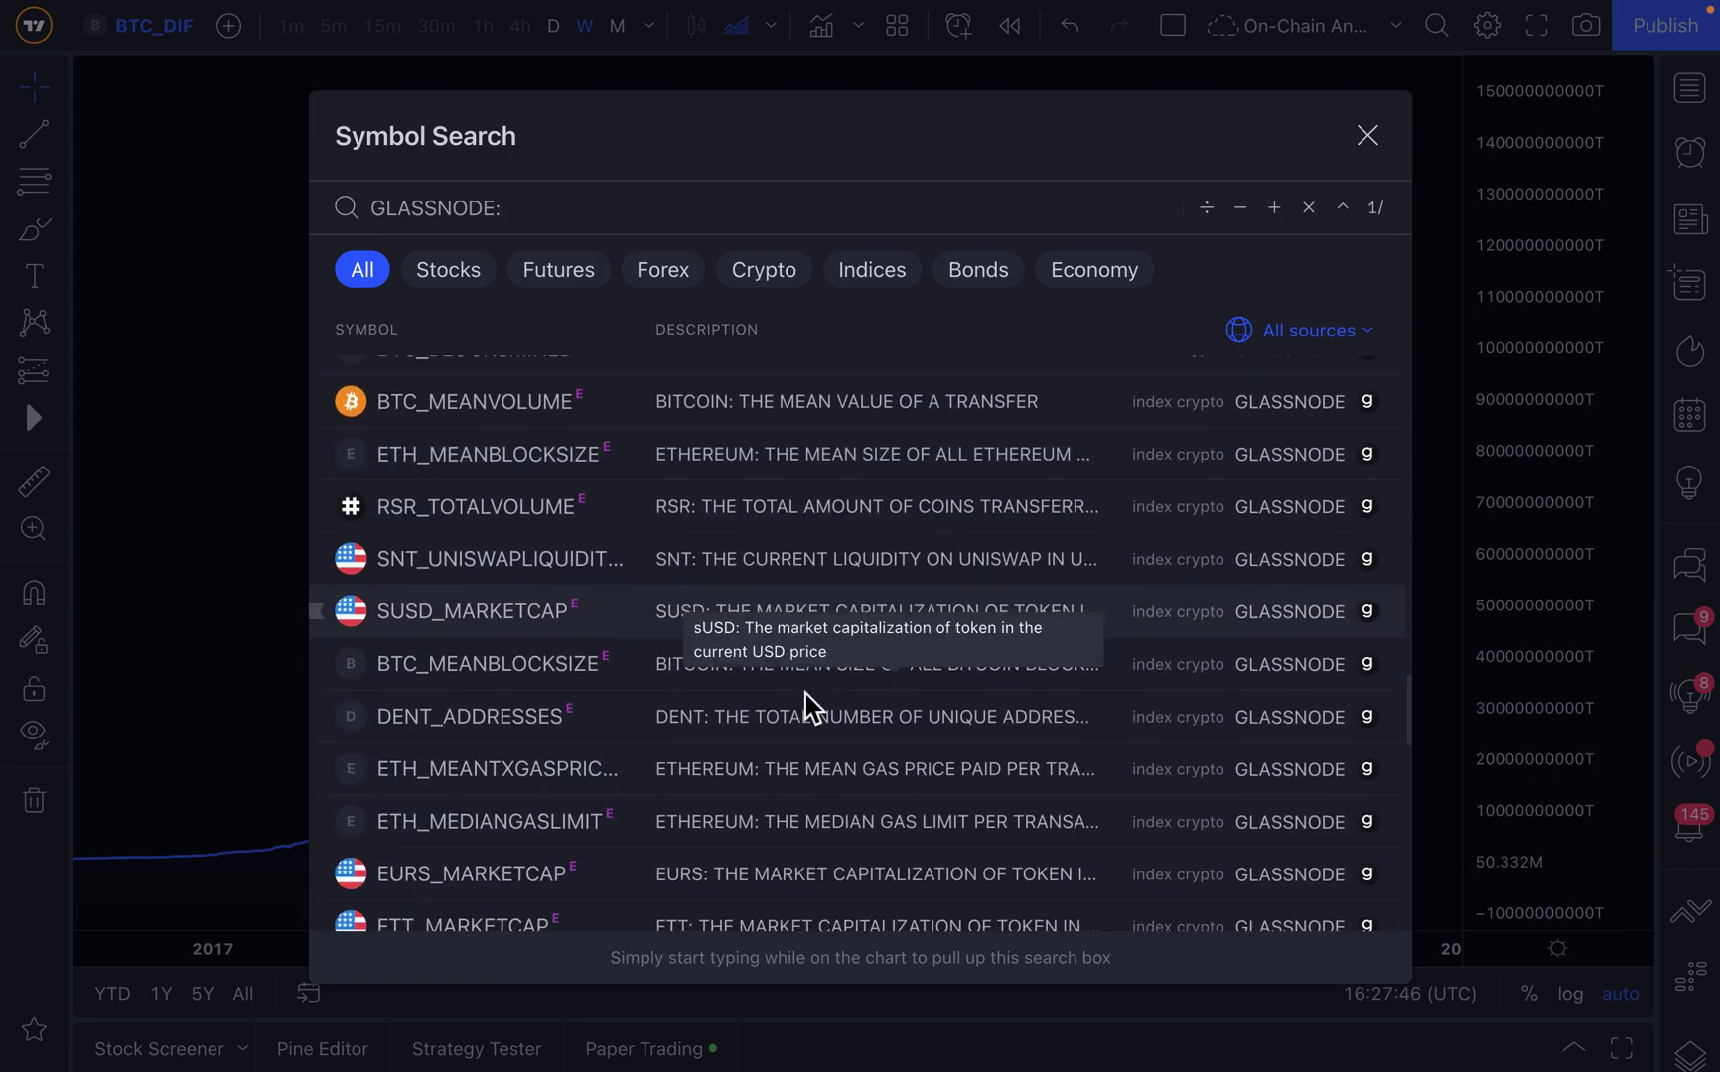
scroll(805, 695, "down", 2)
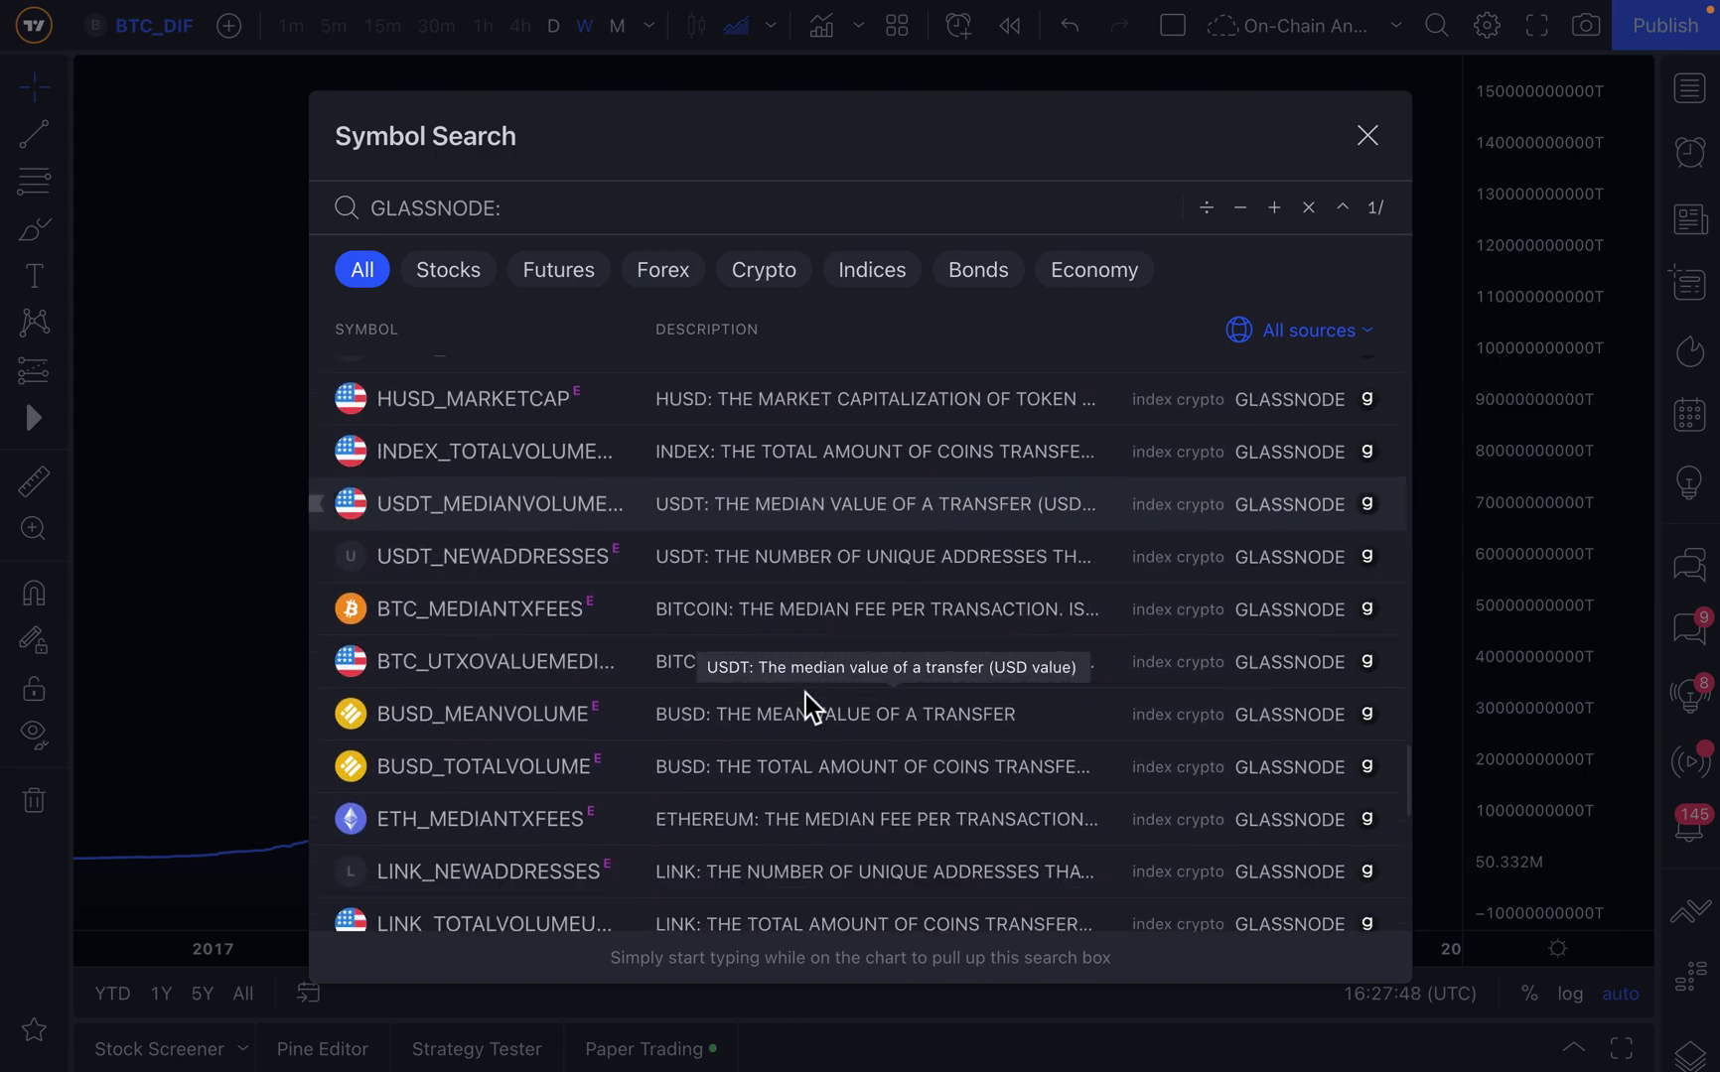
scroll(805, 693, "down", 1)
scroll(805, 693, "down", 2)
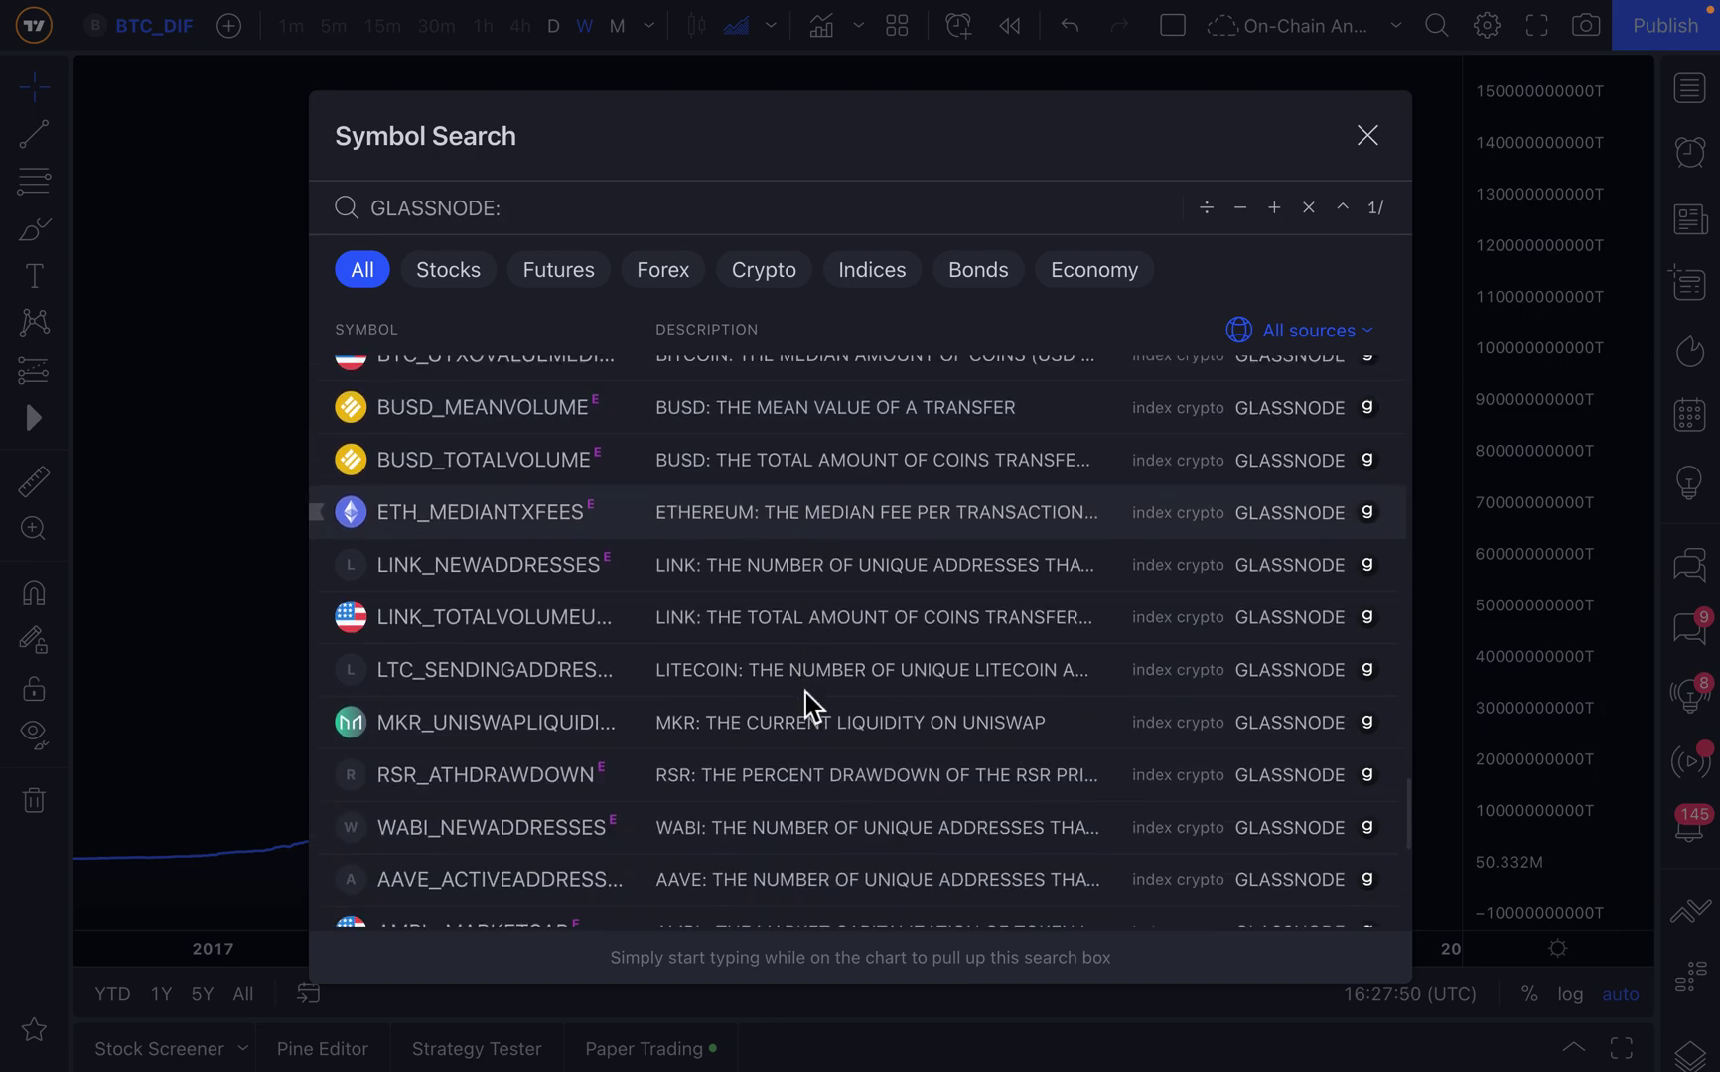
scroll(806, 693, "down", 3)
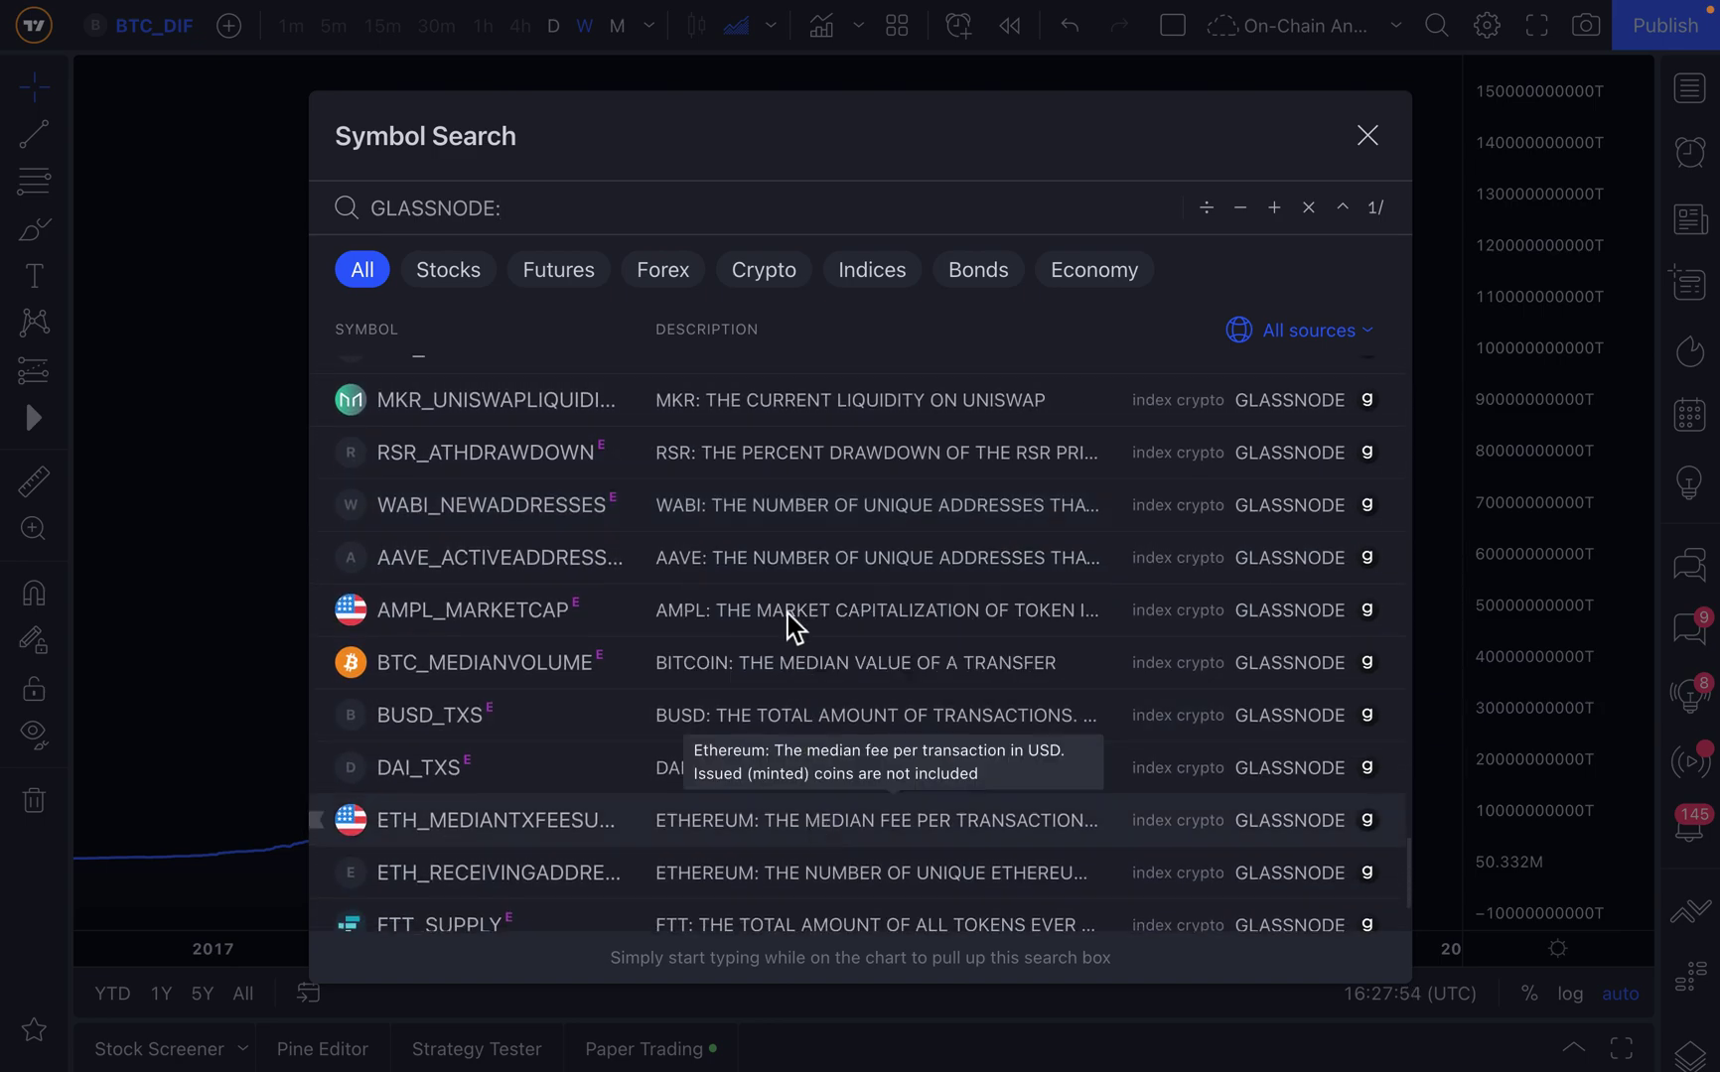
scroll(785, 599, "down", 1)
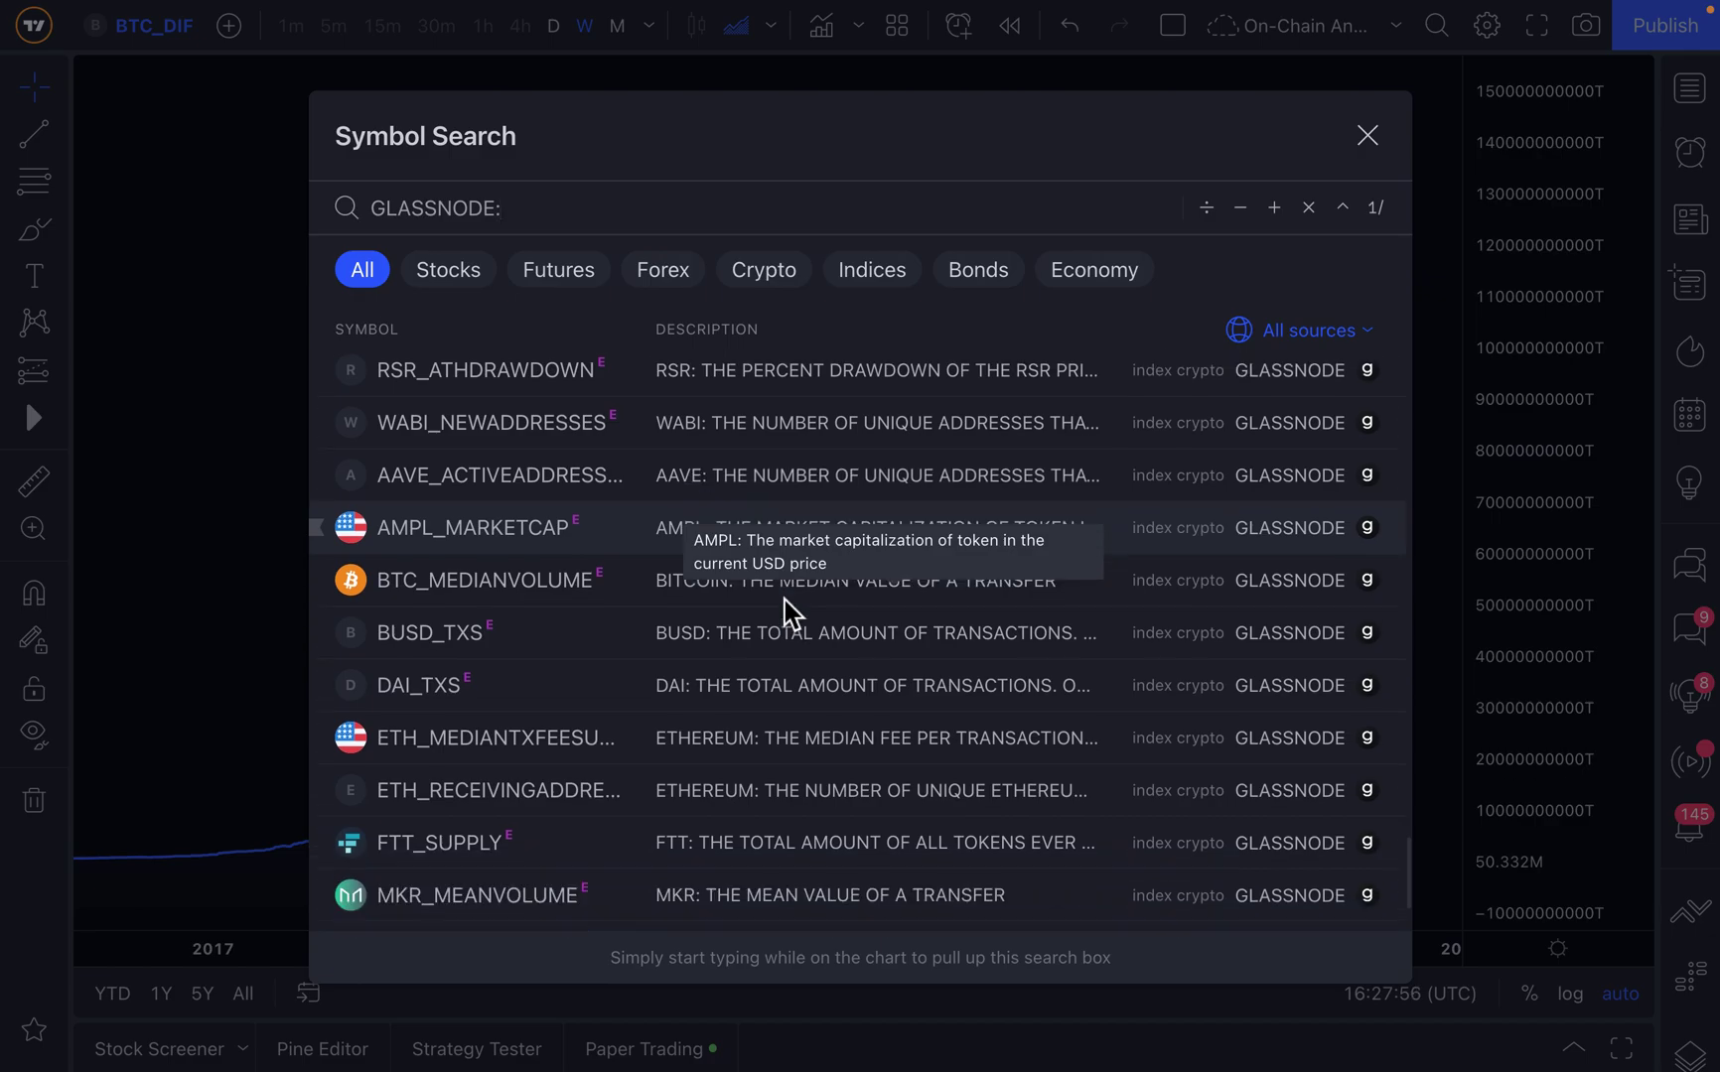
Switch the charted symbol back to ETHUSD
left_click(1357, 147)
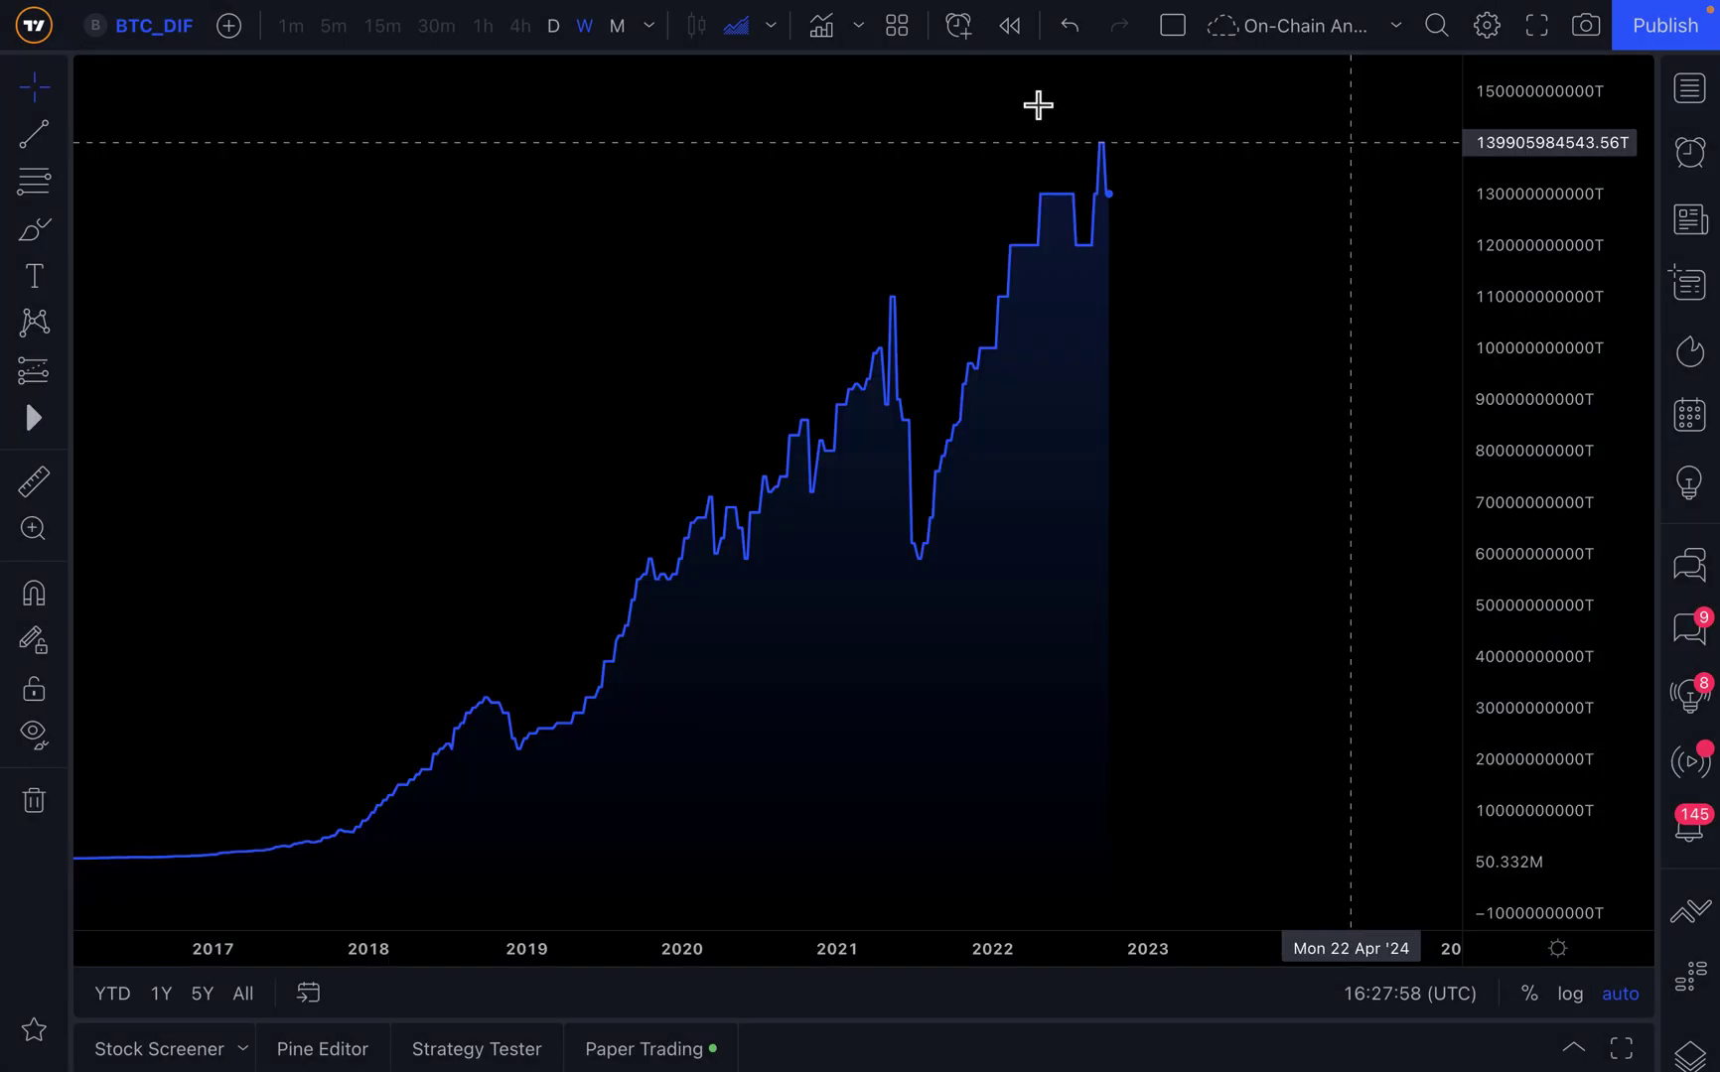
left_click(149, 32)
type("ETHUSD")
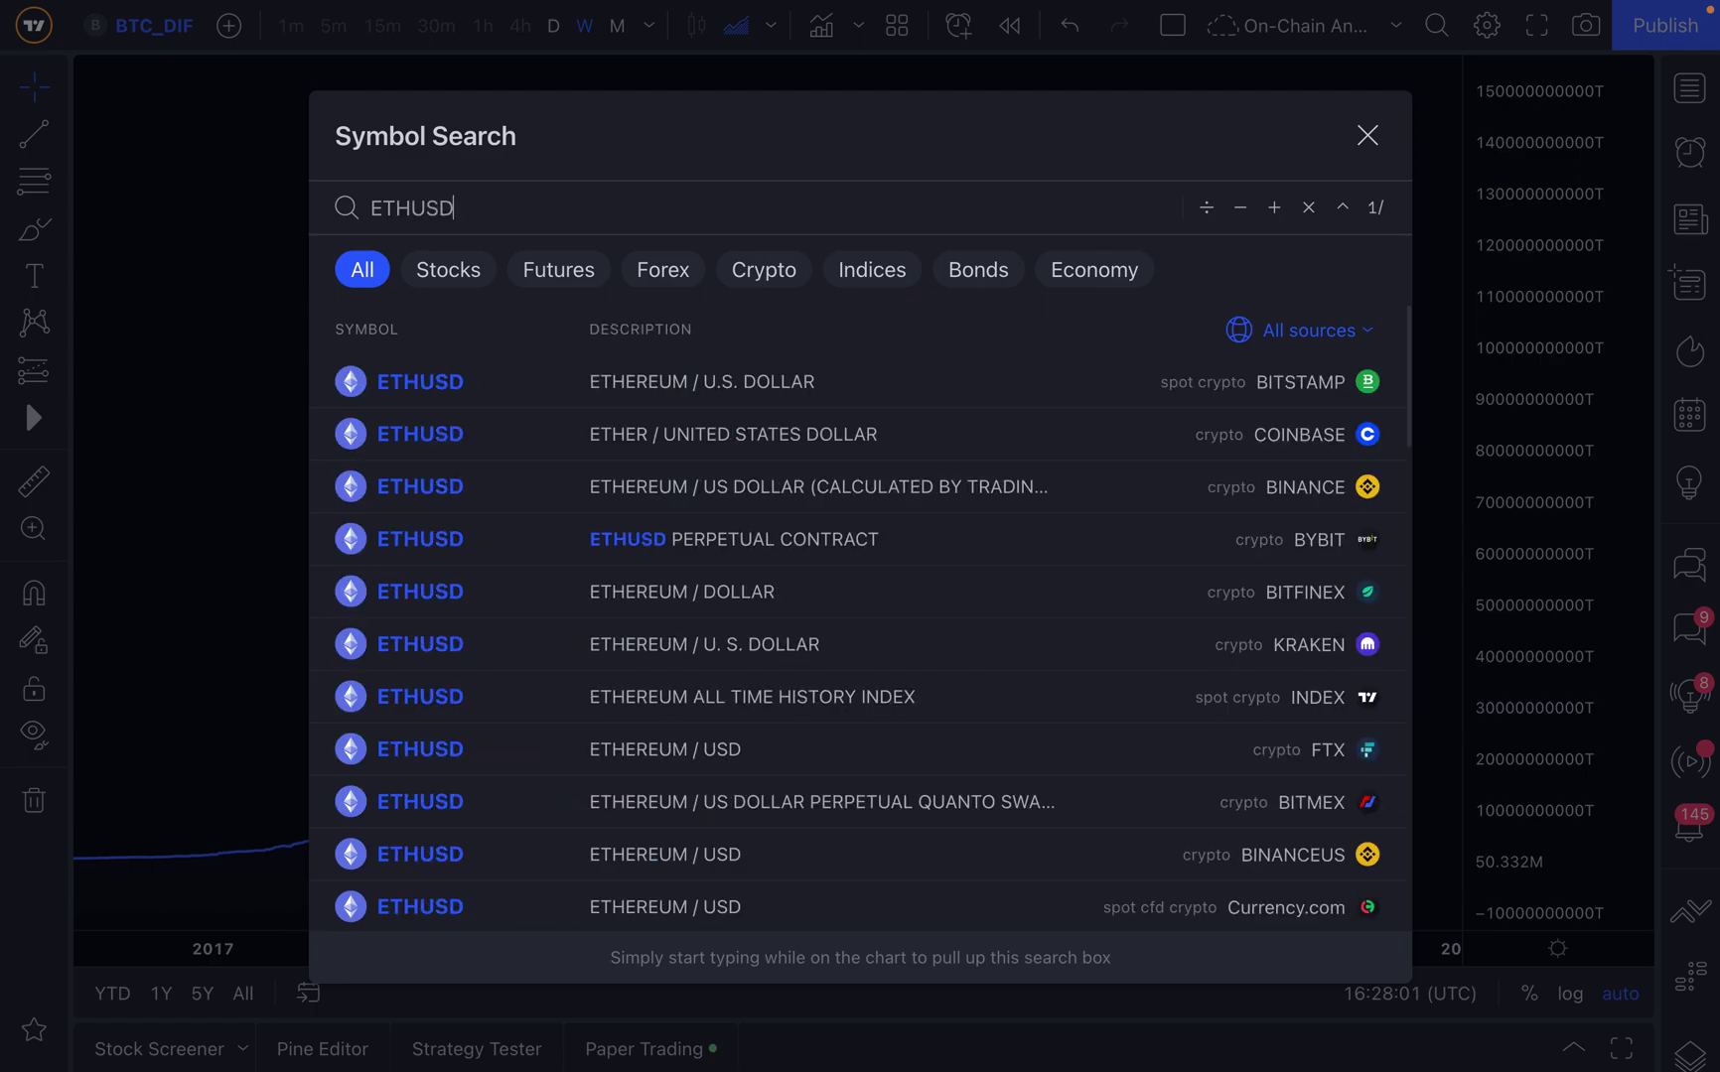
key("Return")
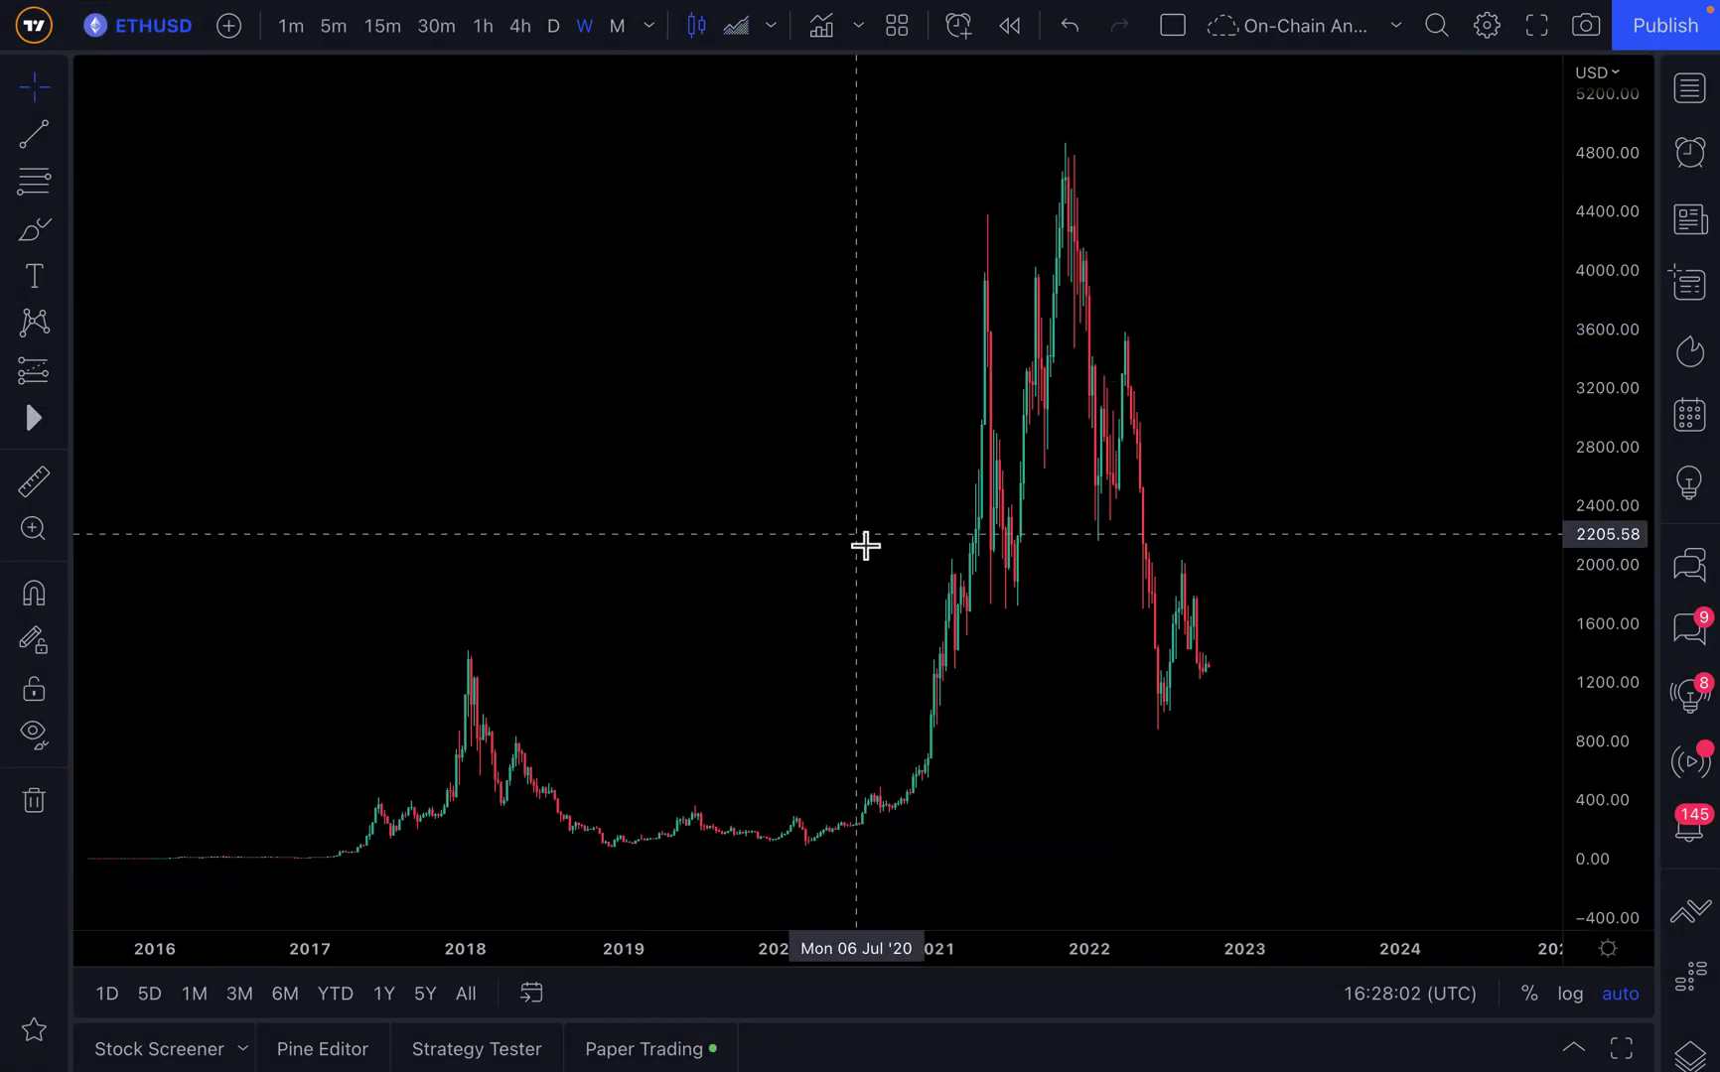
Pan ETHUSD to show 2020–2021, then switch it to the 1-minute timeframe
scroll(864, 545, "up", 10)
left_click(664, 486)
left_click_drag(663, 485, 1087, 522)
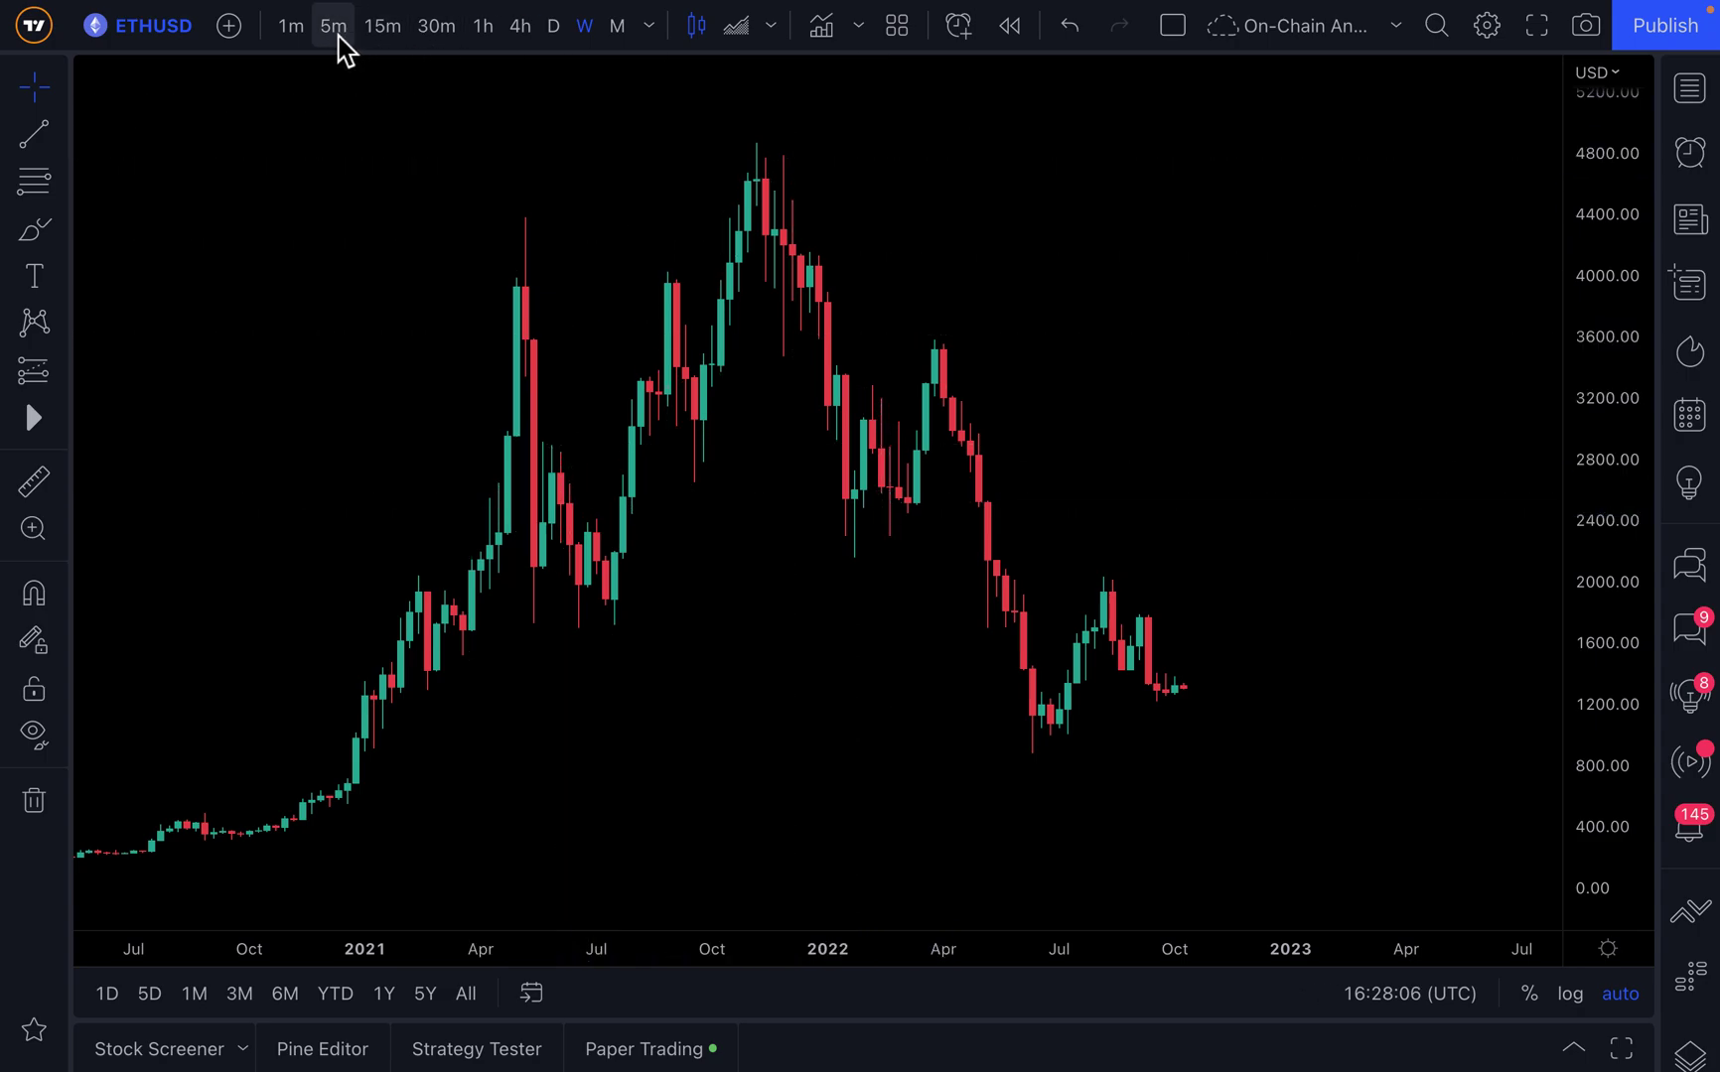
left_click(291, 28)
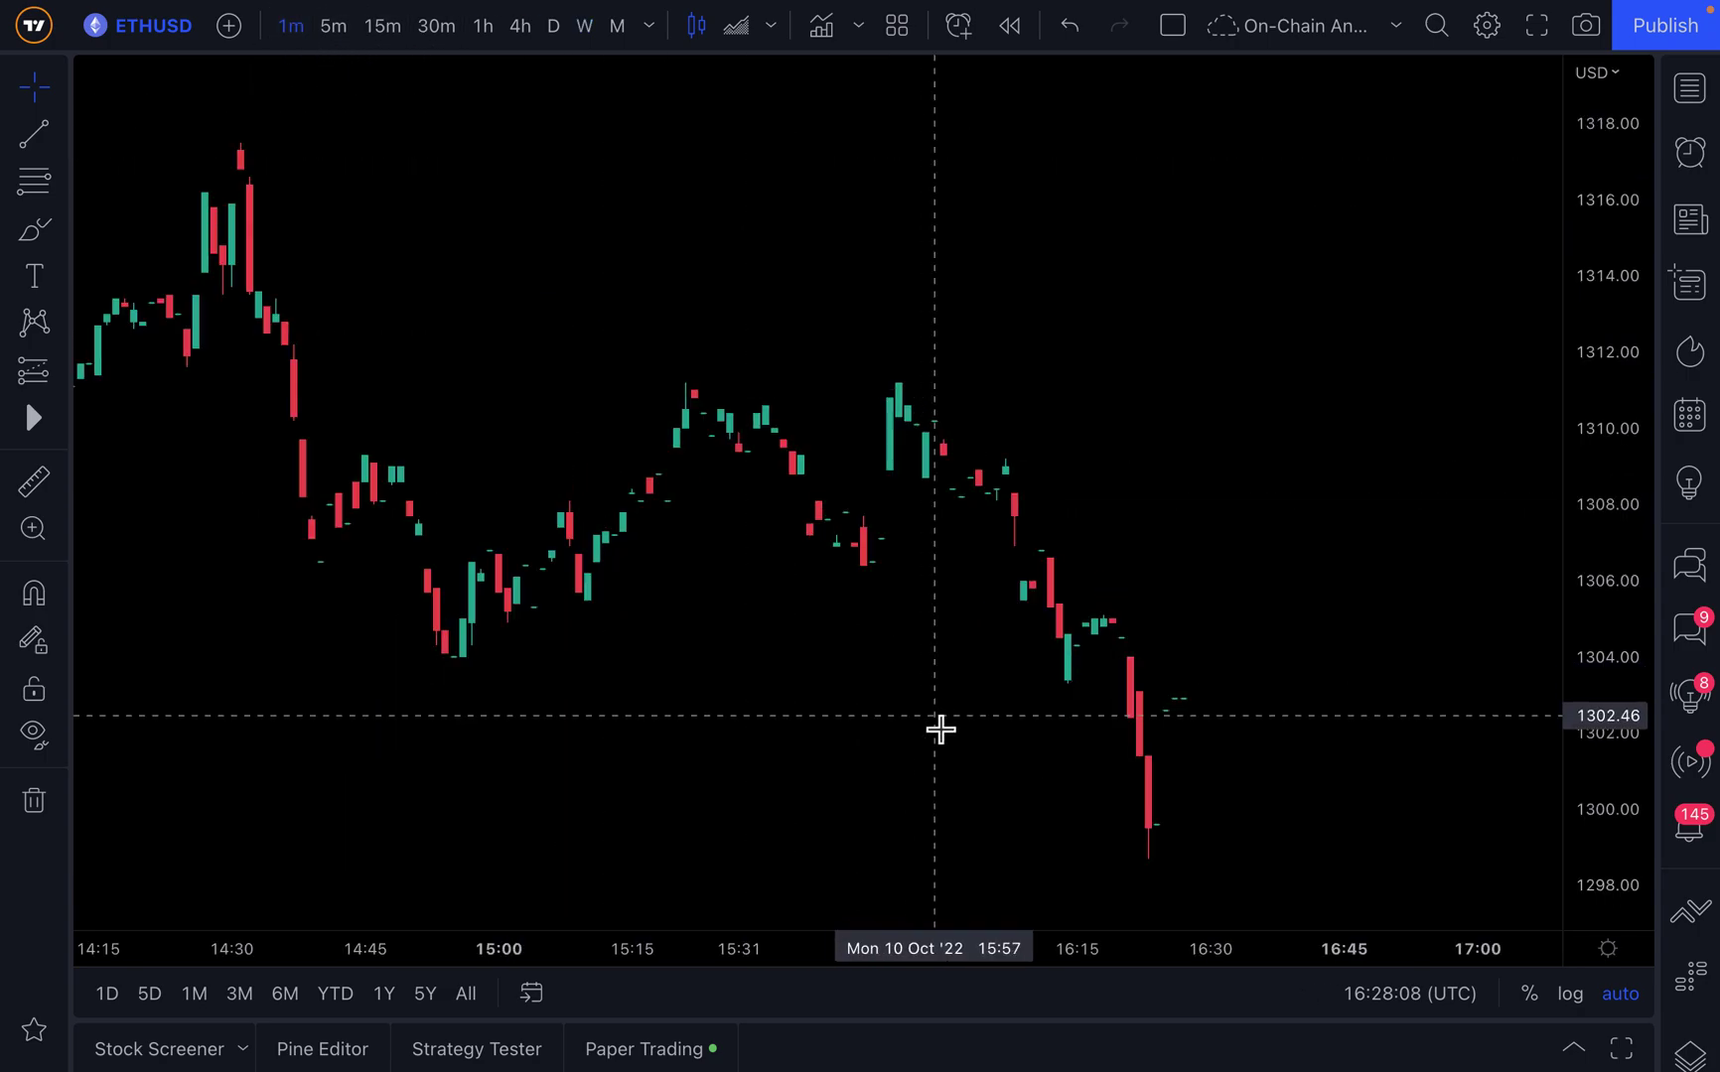
scroll(941, 728, "up", 3)
Search indicators for 'volume', add Volume beneath the ETHUSD candles, and close the list
left_click(821, 25)
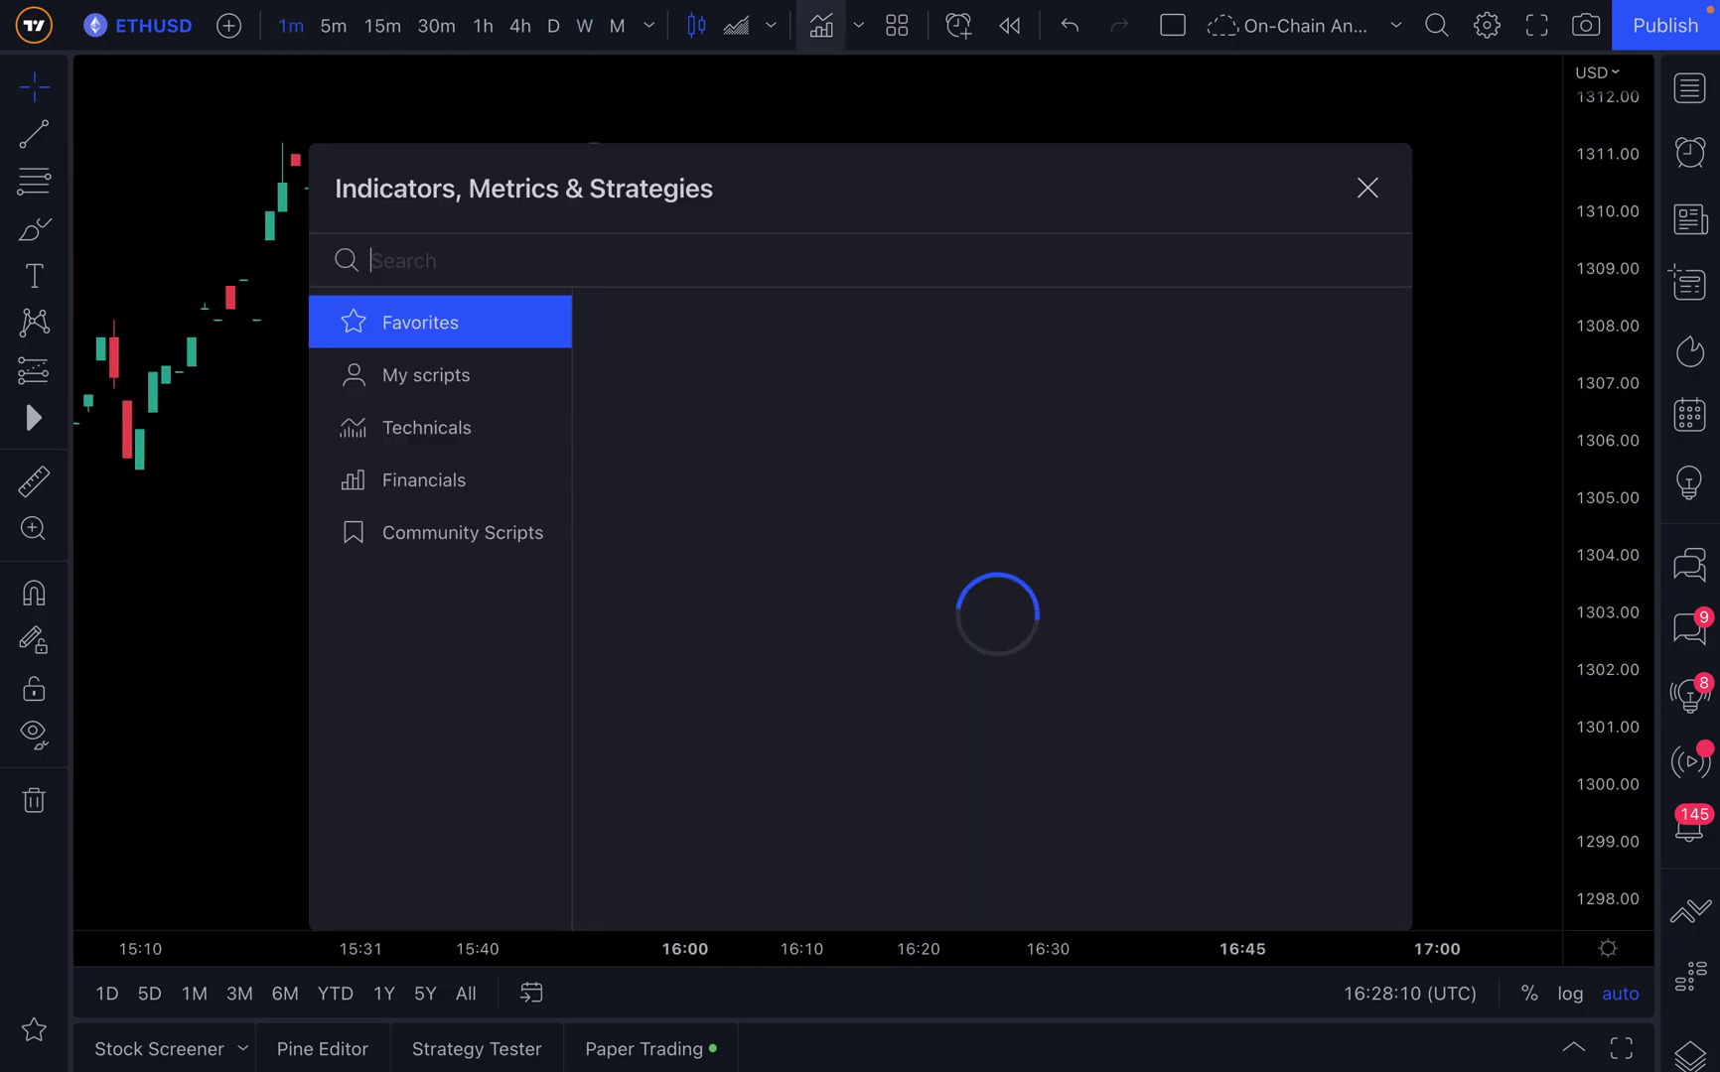
type("volume")
left_click(747, 808)
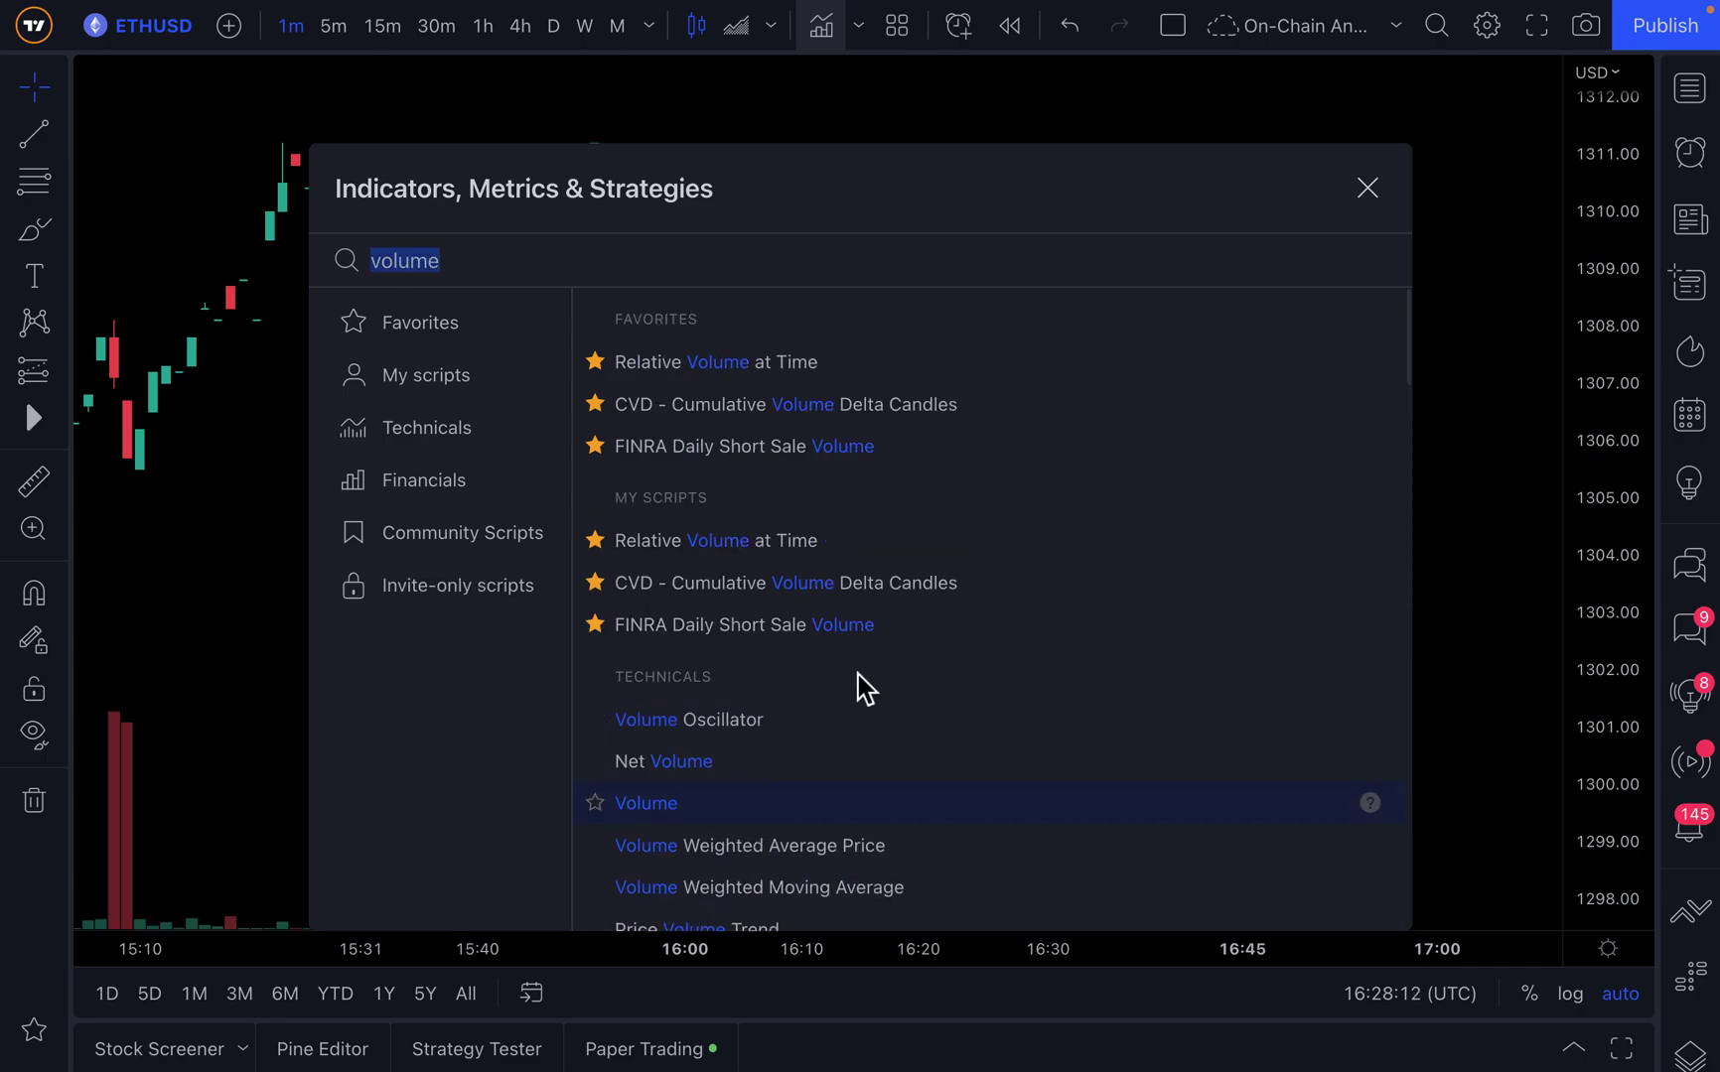
left_click(1369, 188)
scroll(764, 588, "up", 5)
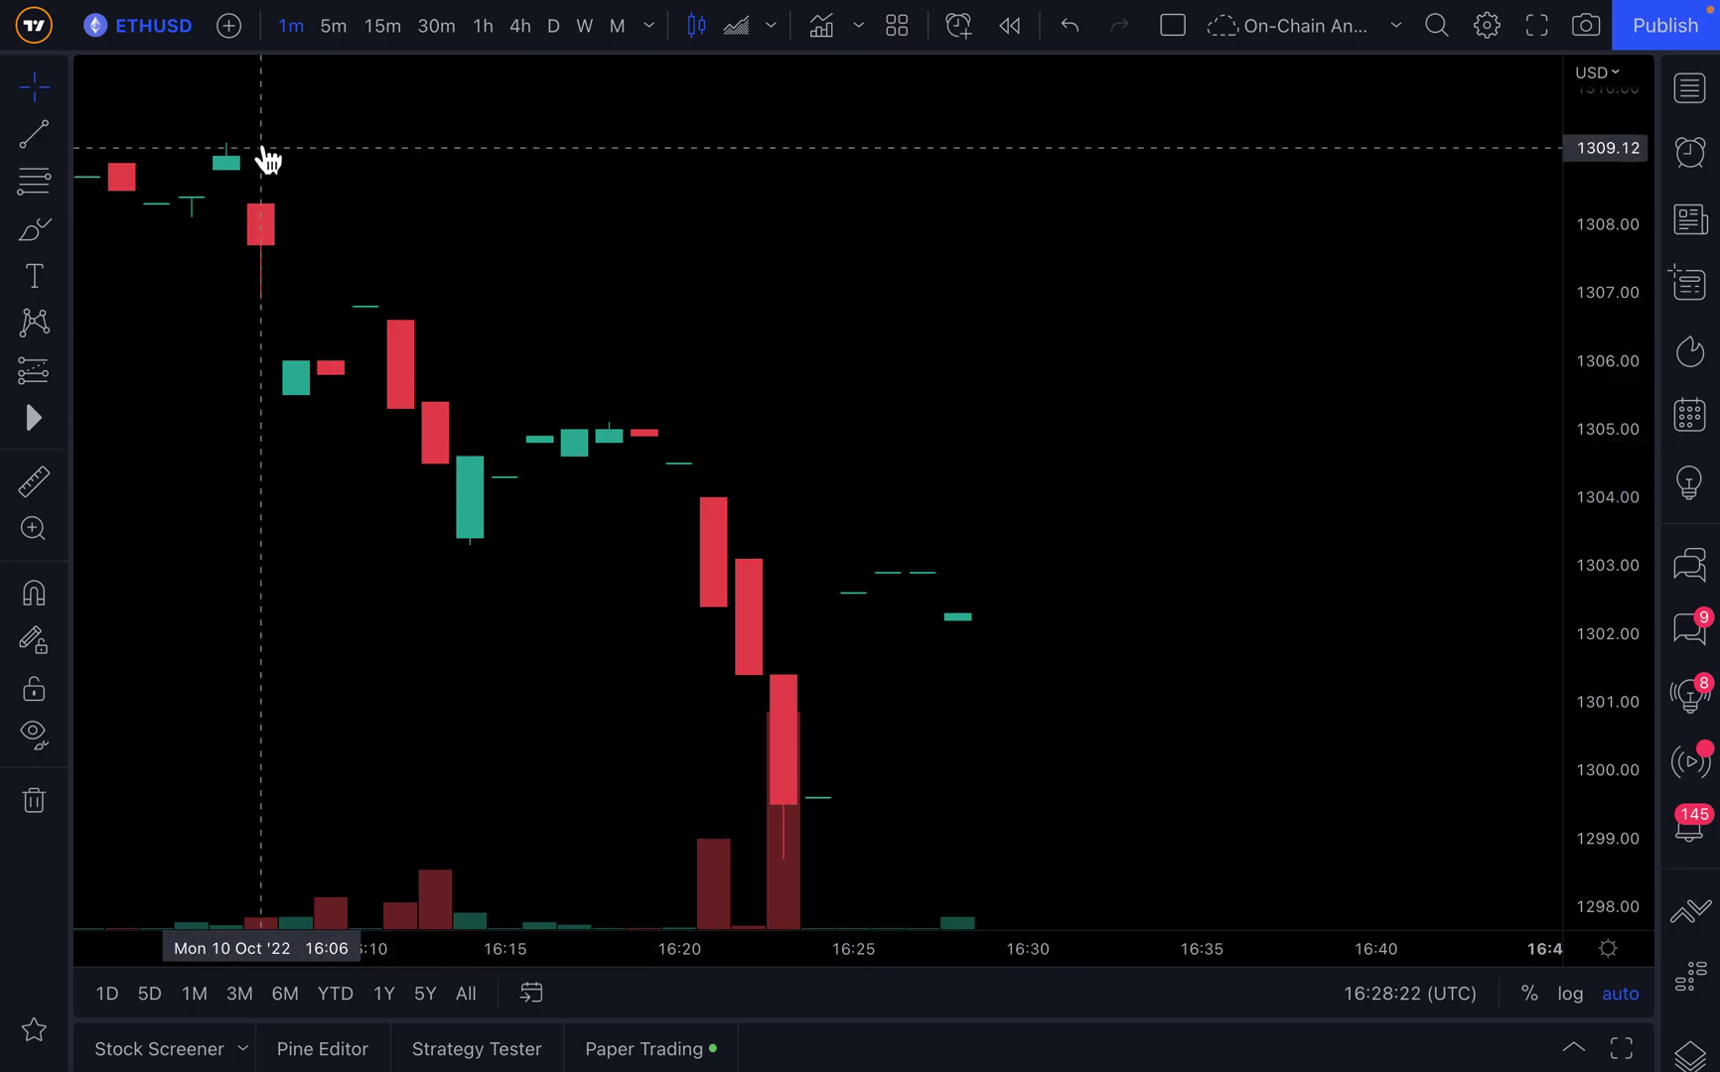
Search symbols for 'GLASSNODE:' to list on-chain sets like USDT_SUPPLY and BTC_SOPR, then select the query
left_click(141, 31)
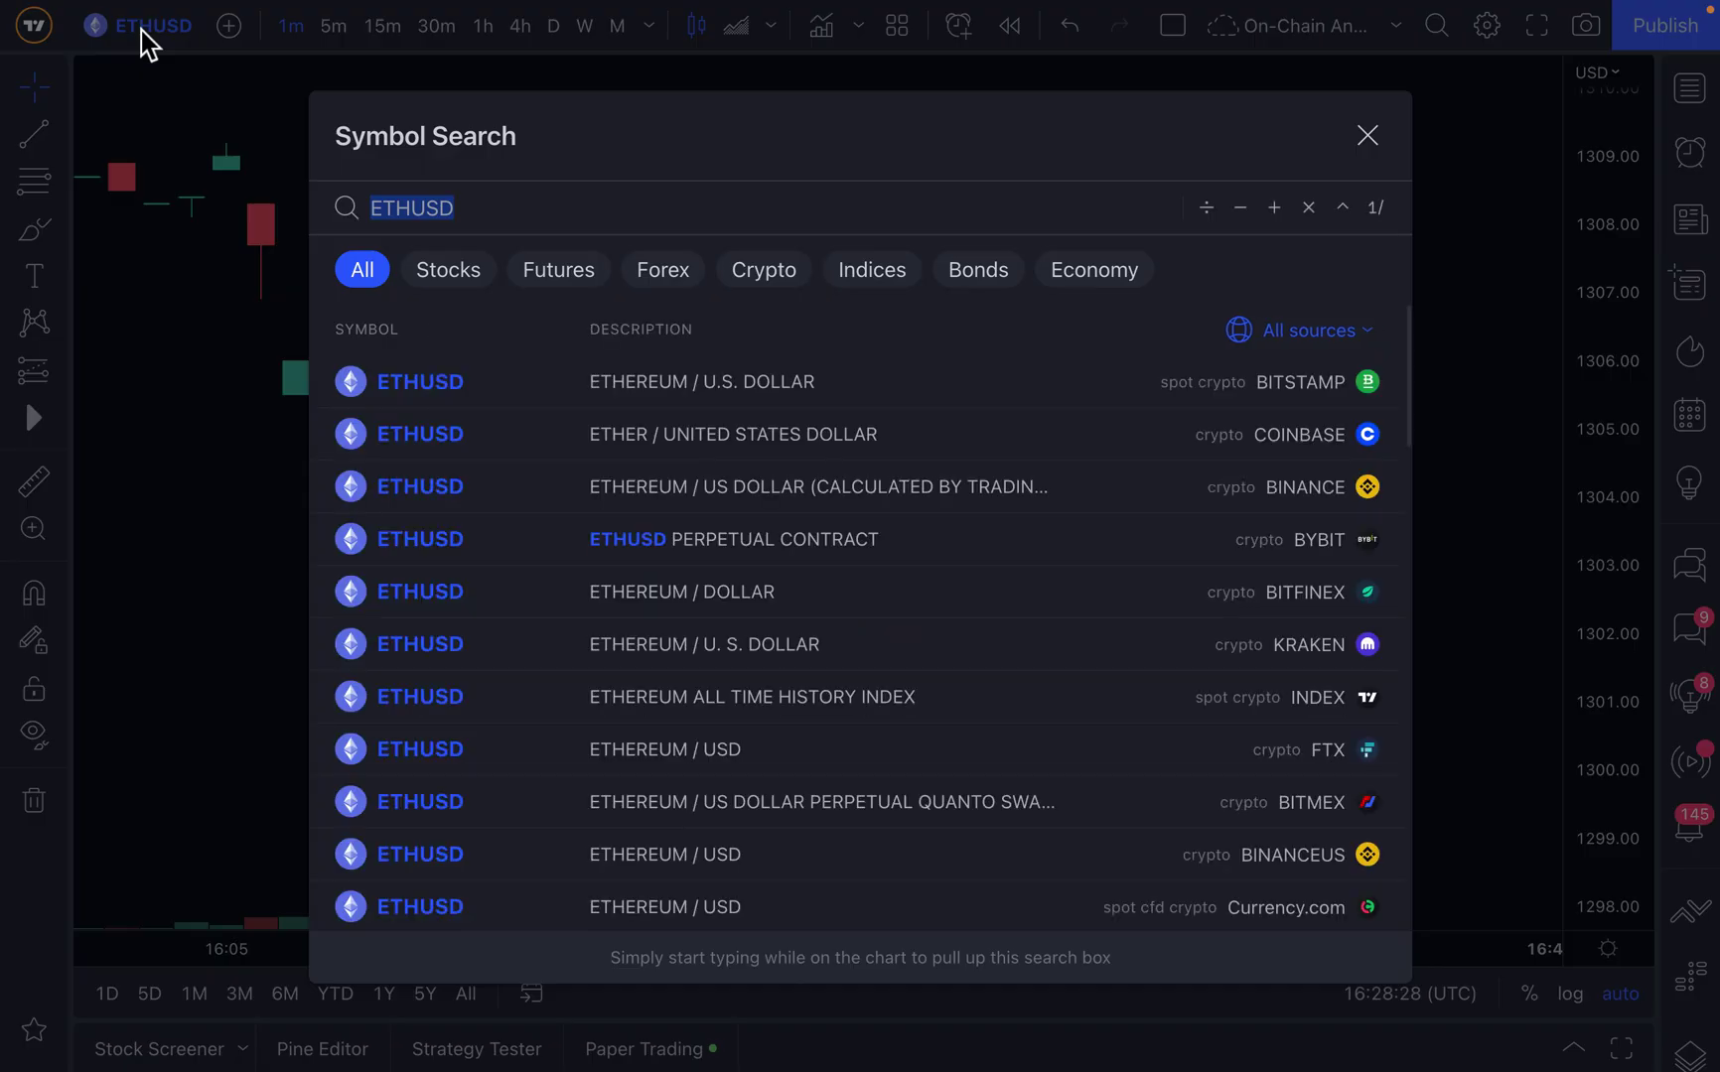
type("GLASSNODE:")
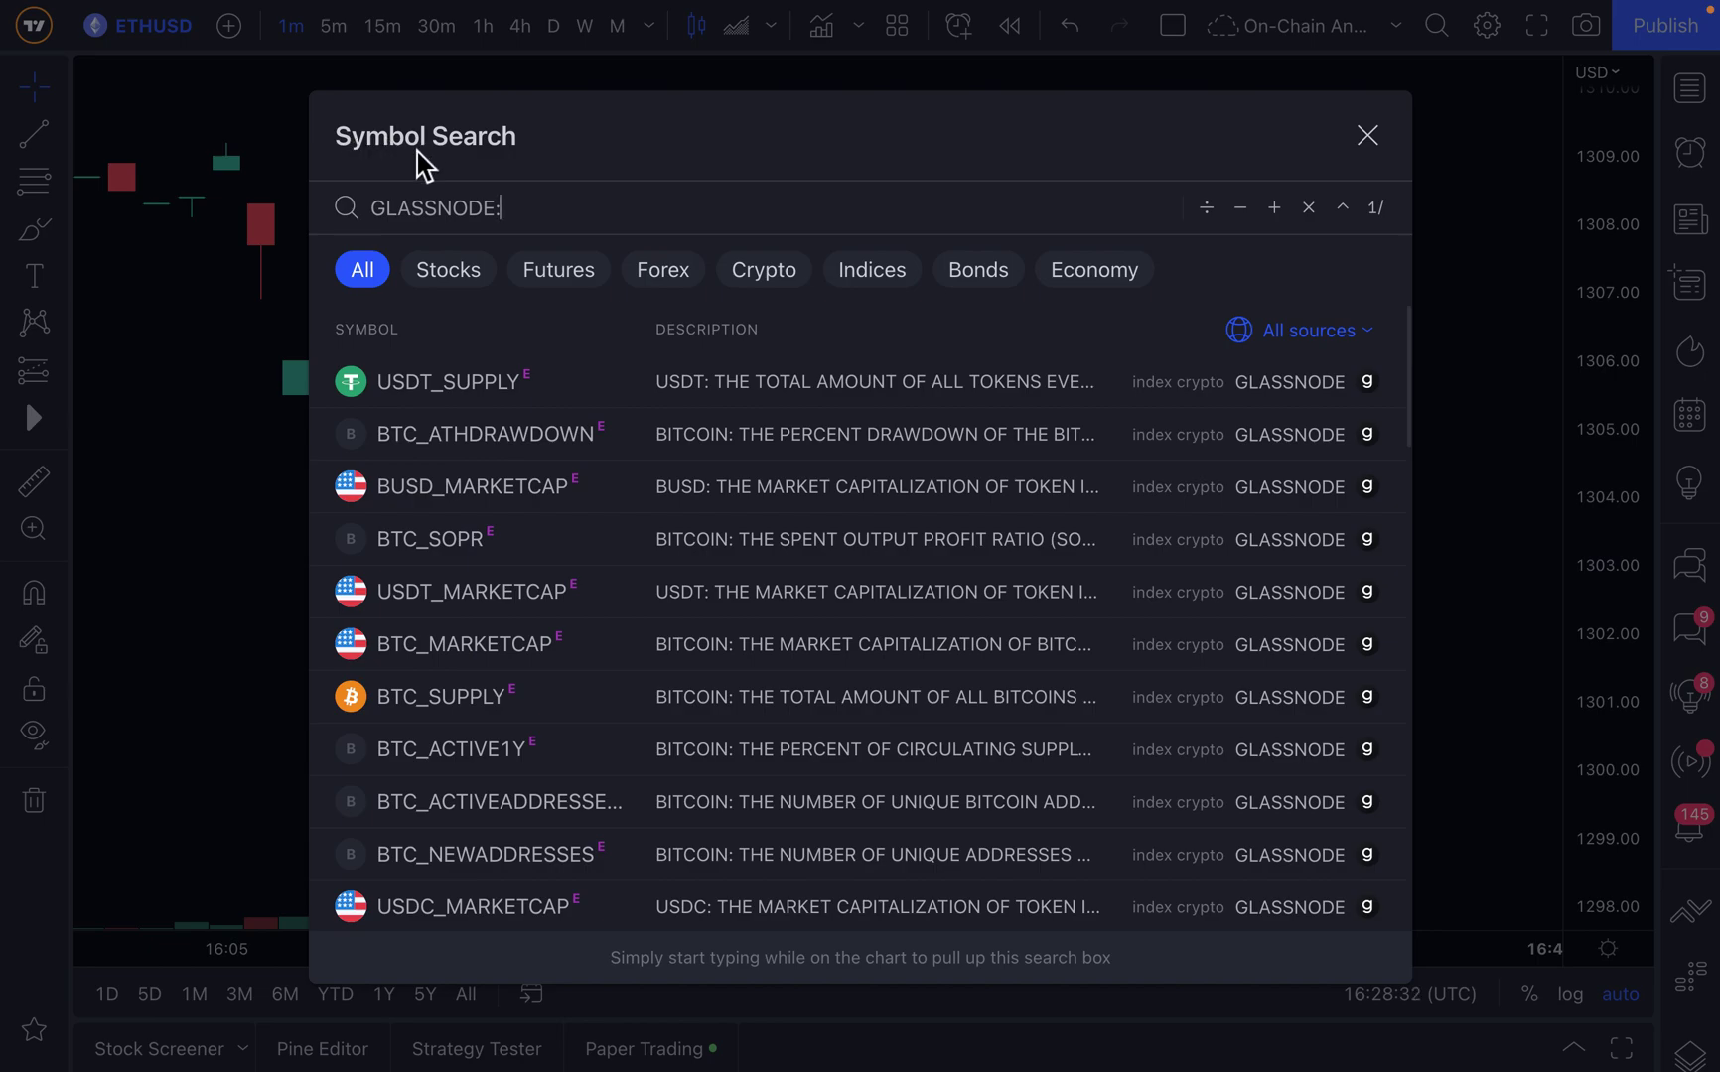
triple_click(462, 206)
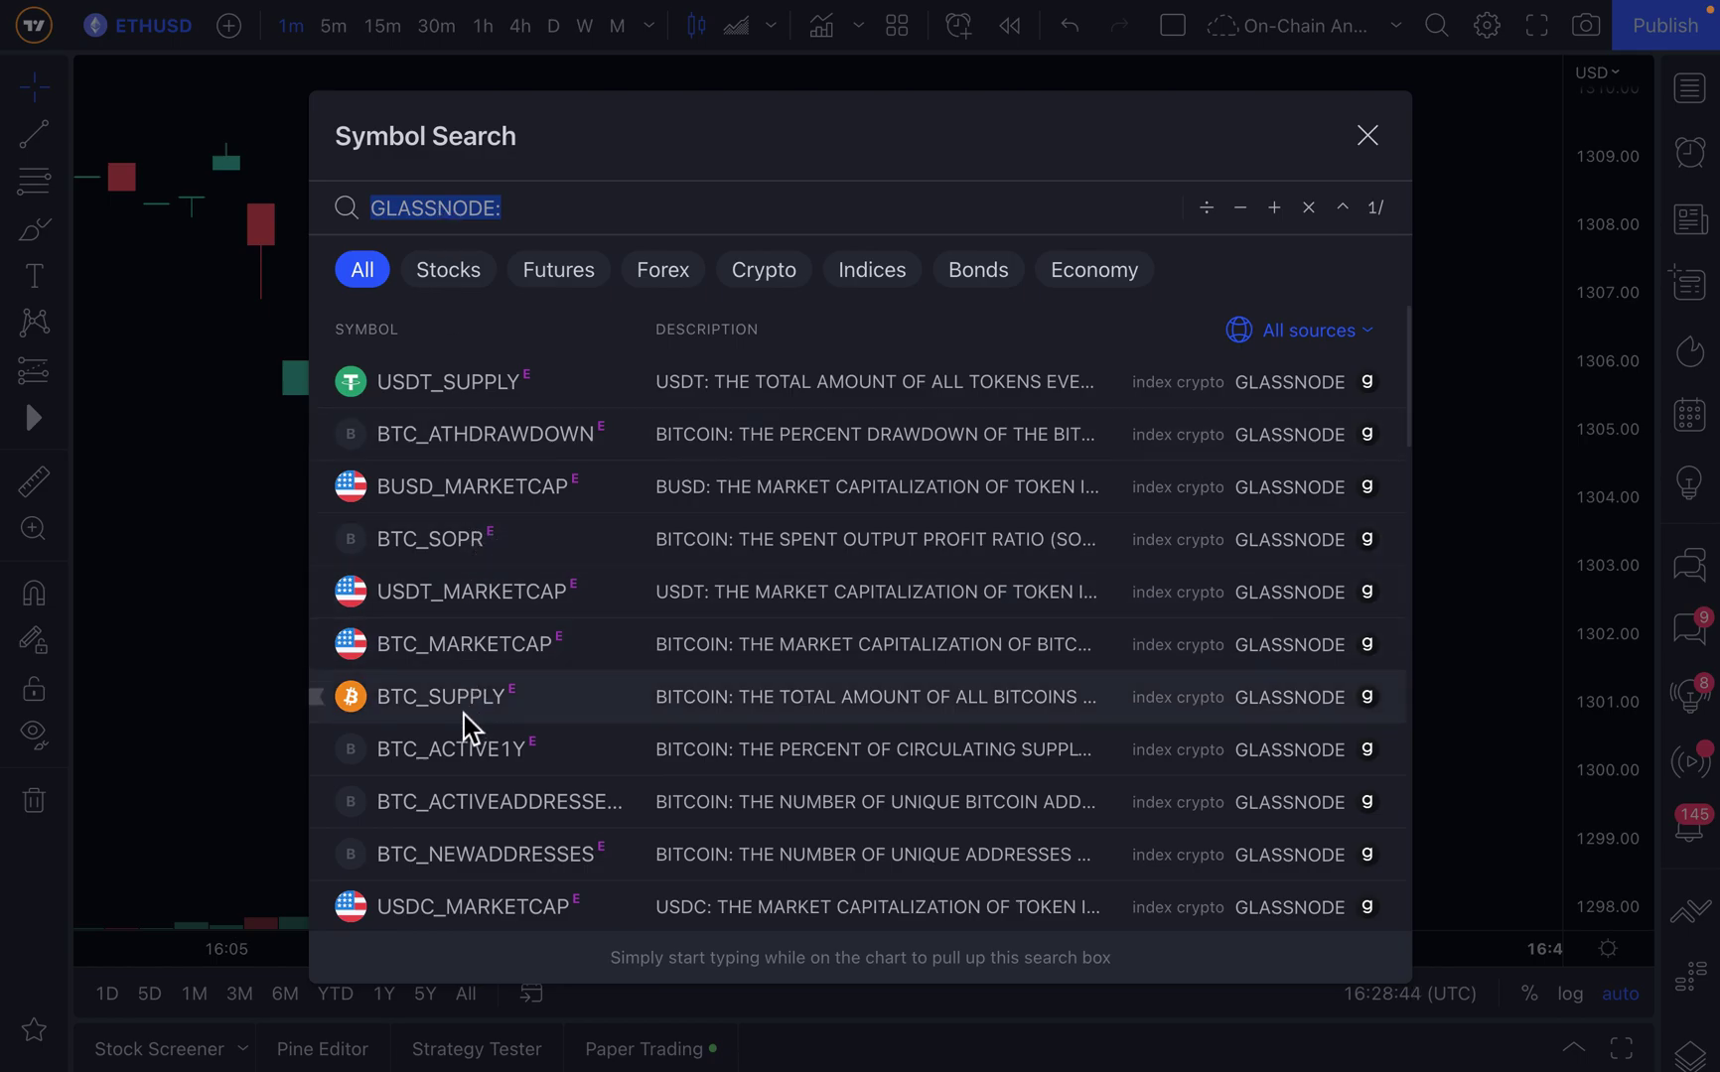
Replace the query with 'BTC', scroll far down through its results, then clear it
type("BTC")
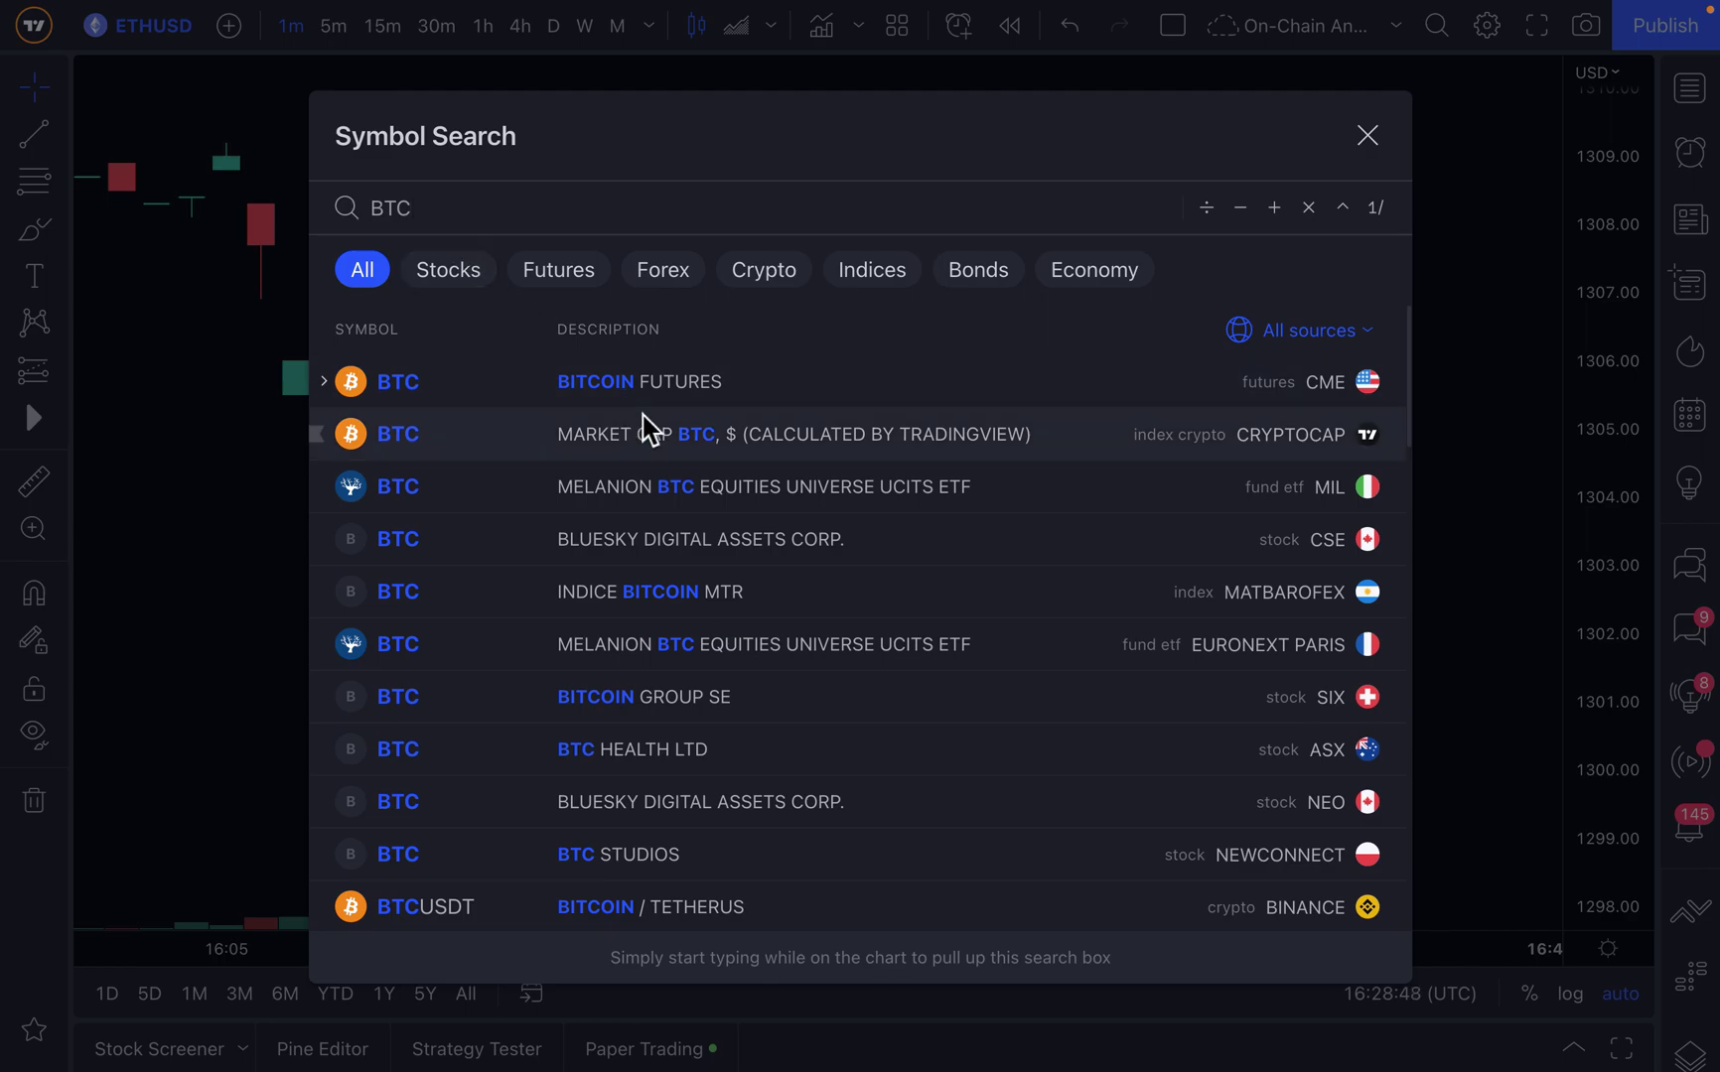
scroll(672, 693, "down", 5)
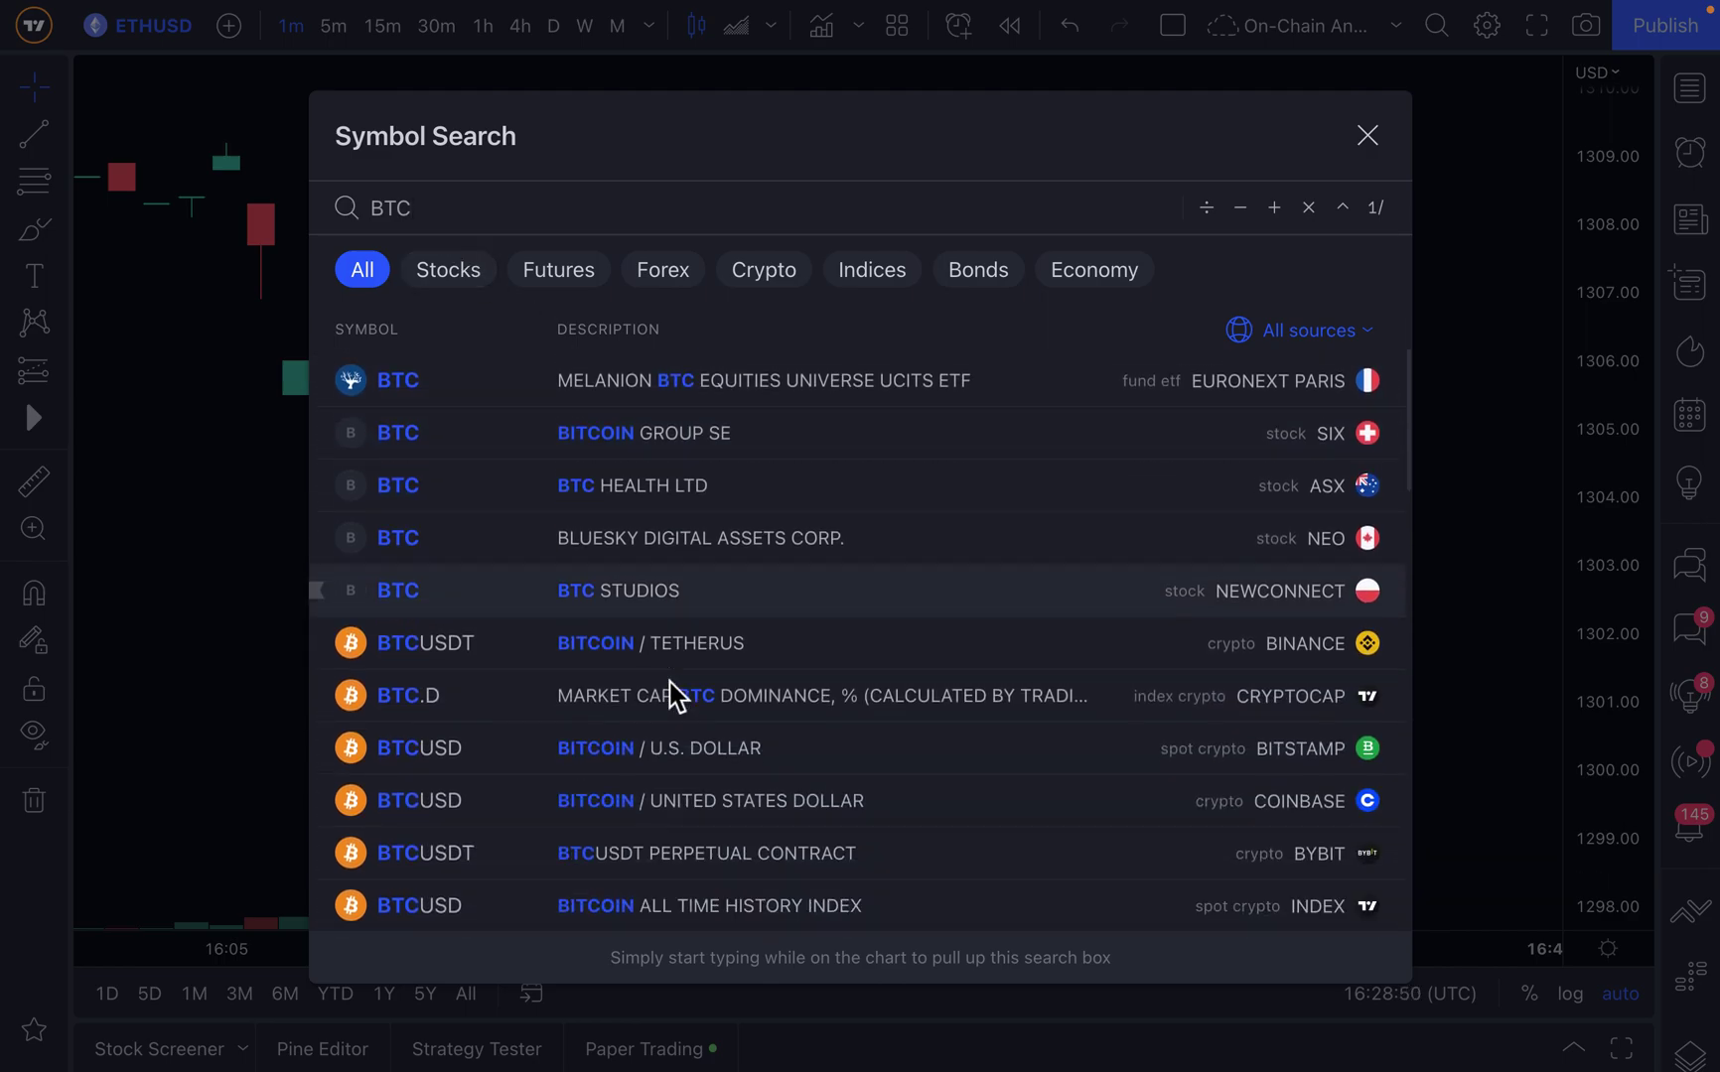
scroll(673, 693, "down", 5)
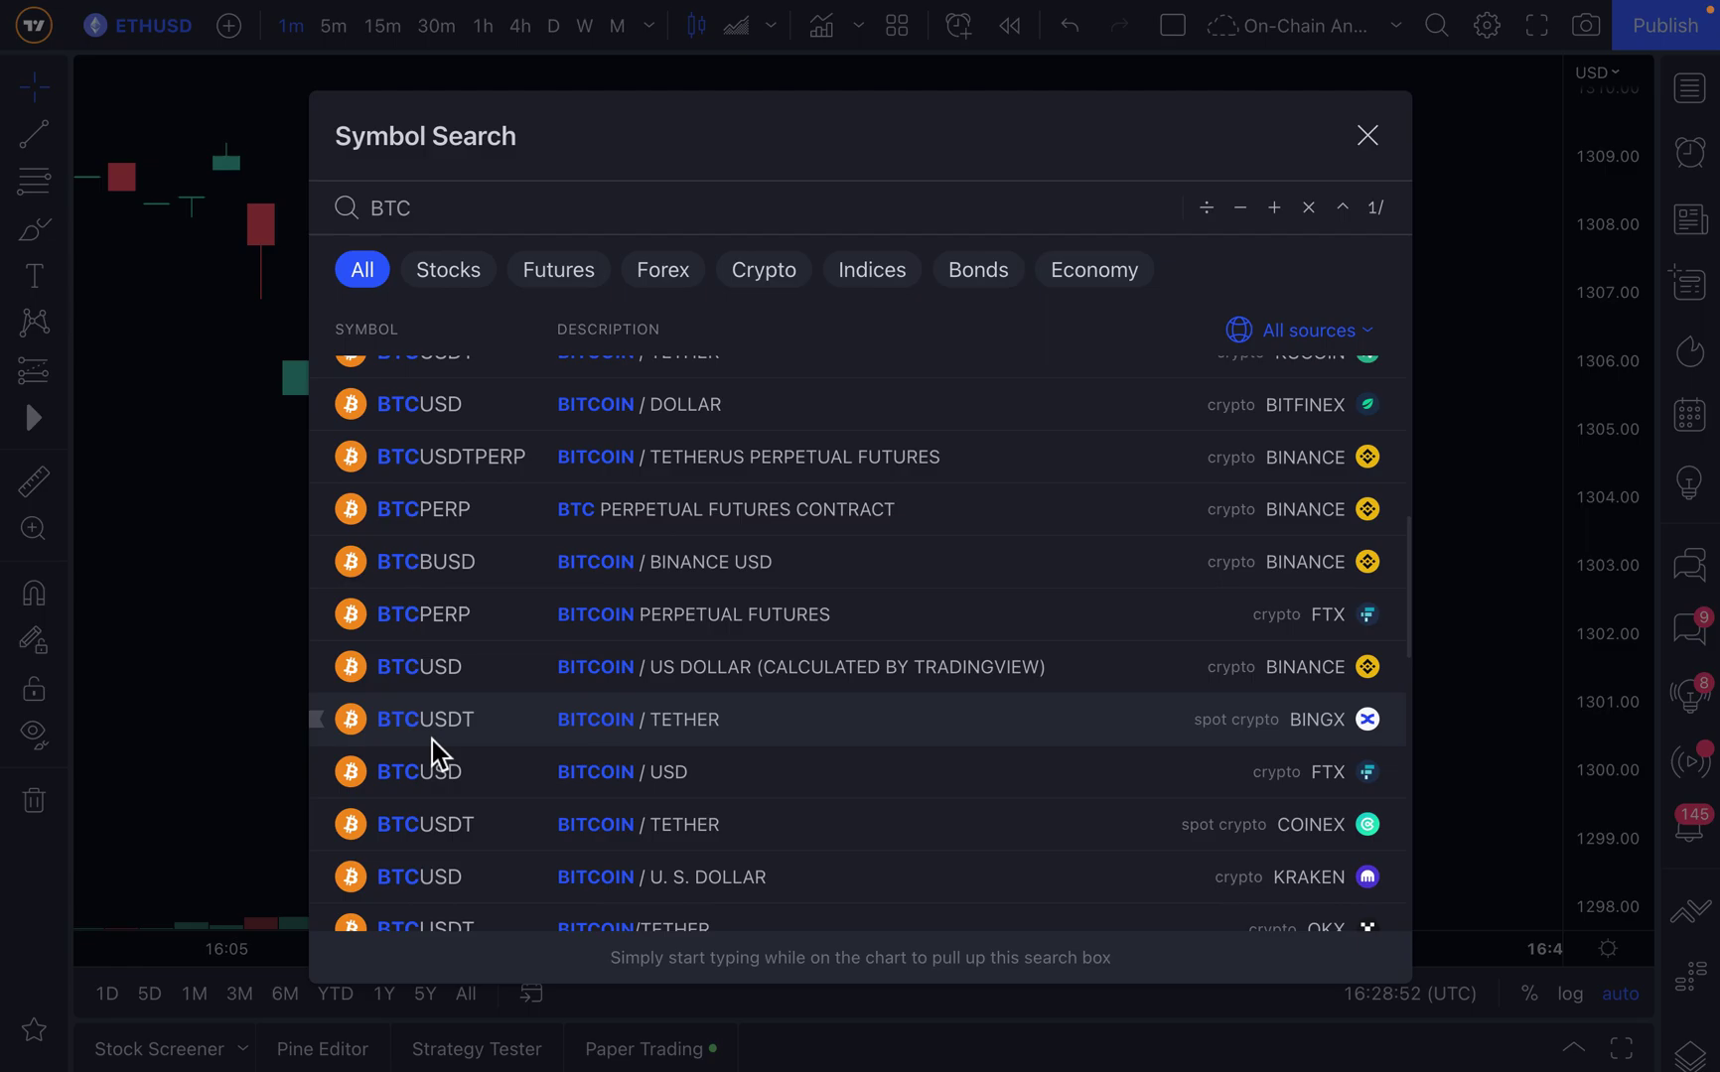
scroll(433, 743, "down", 5)
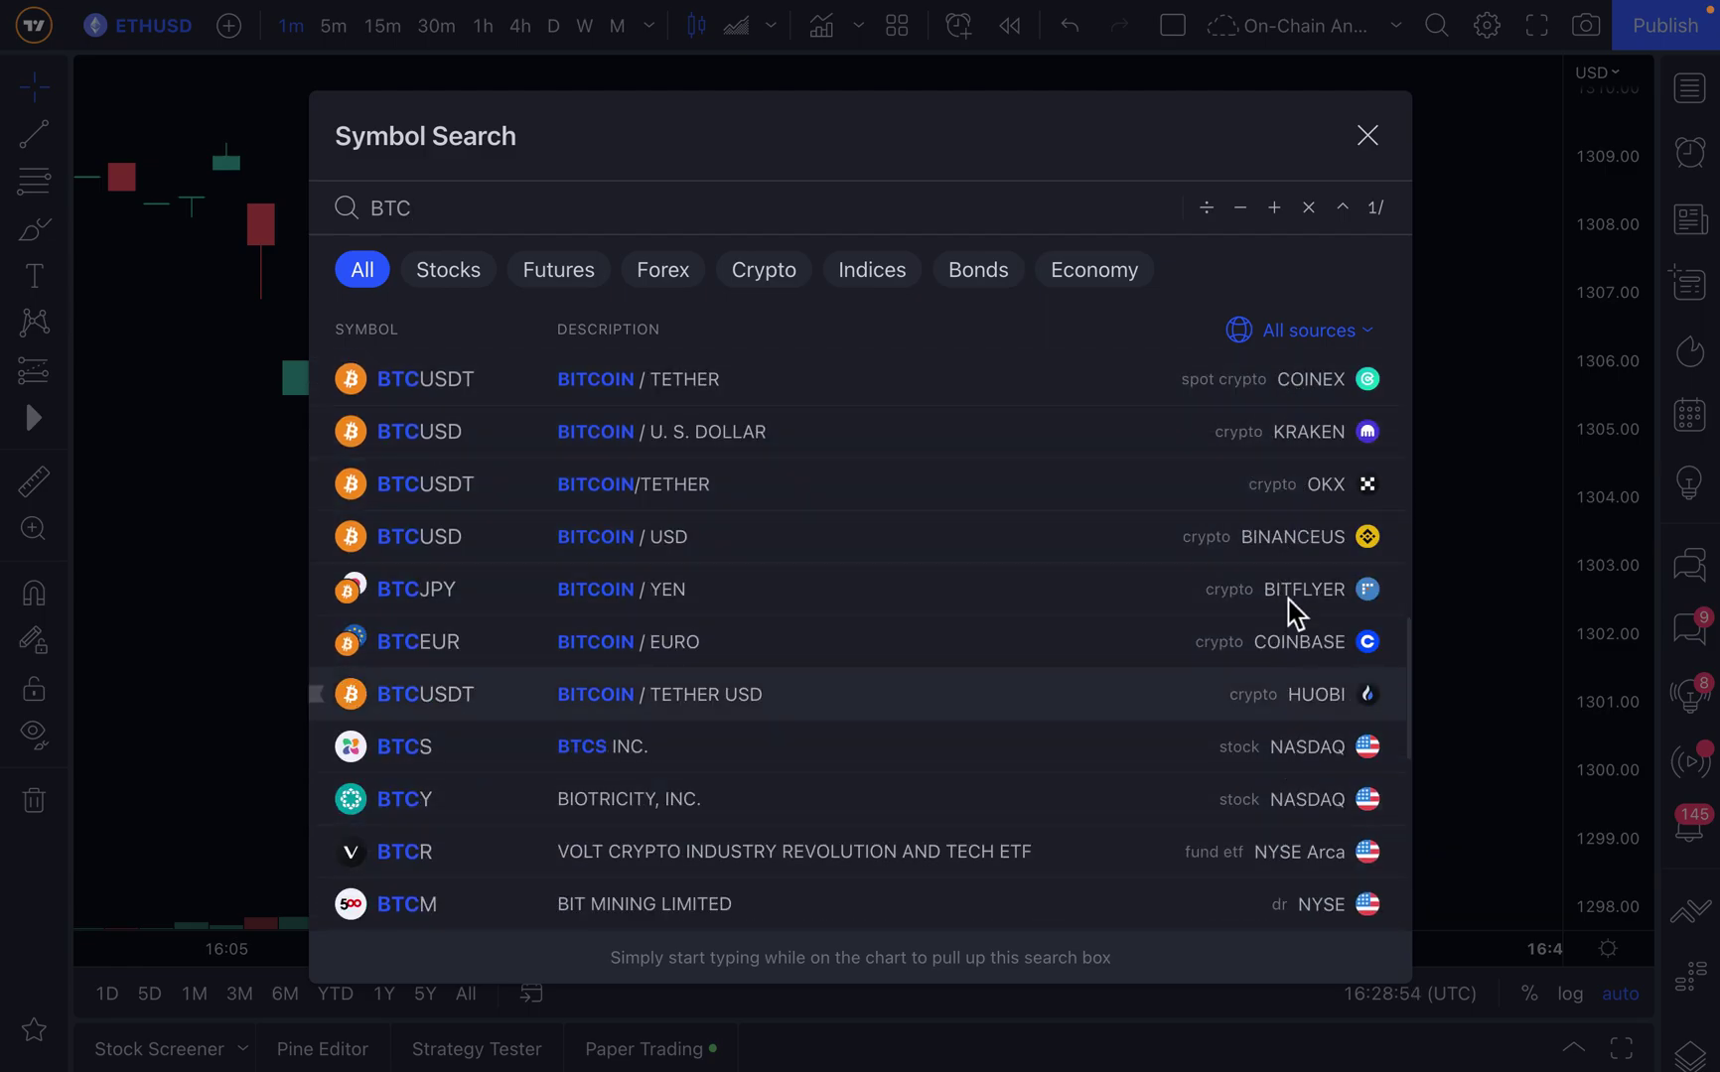
scroll(859, 725, "down", 10)
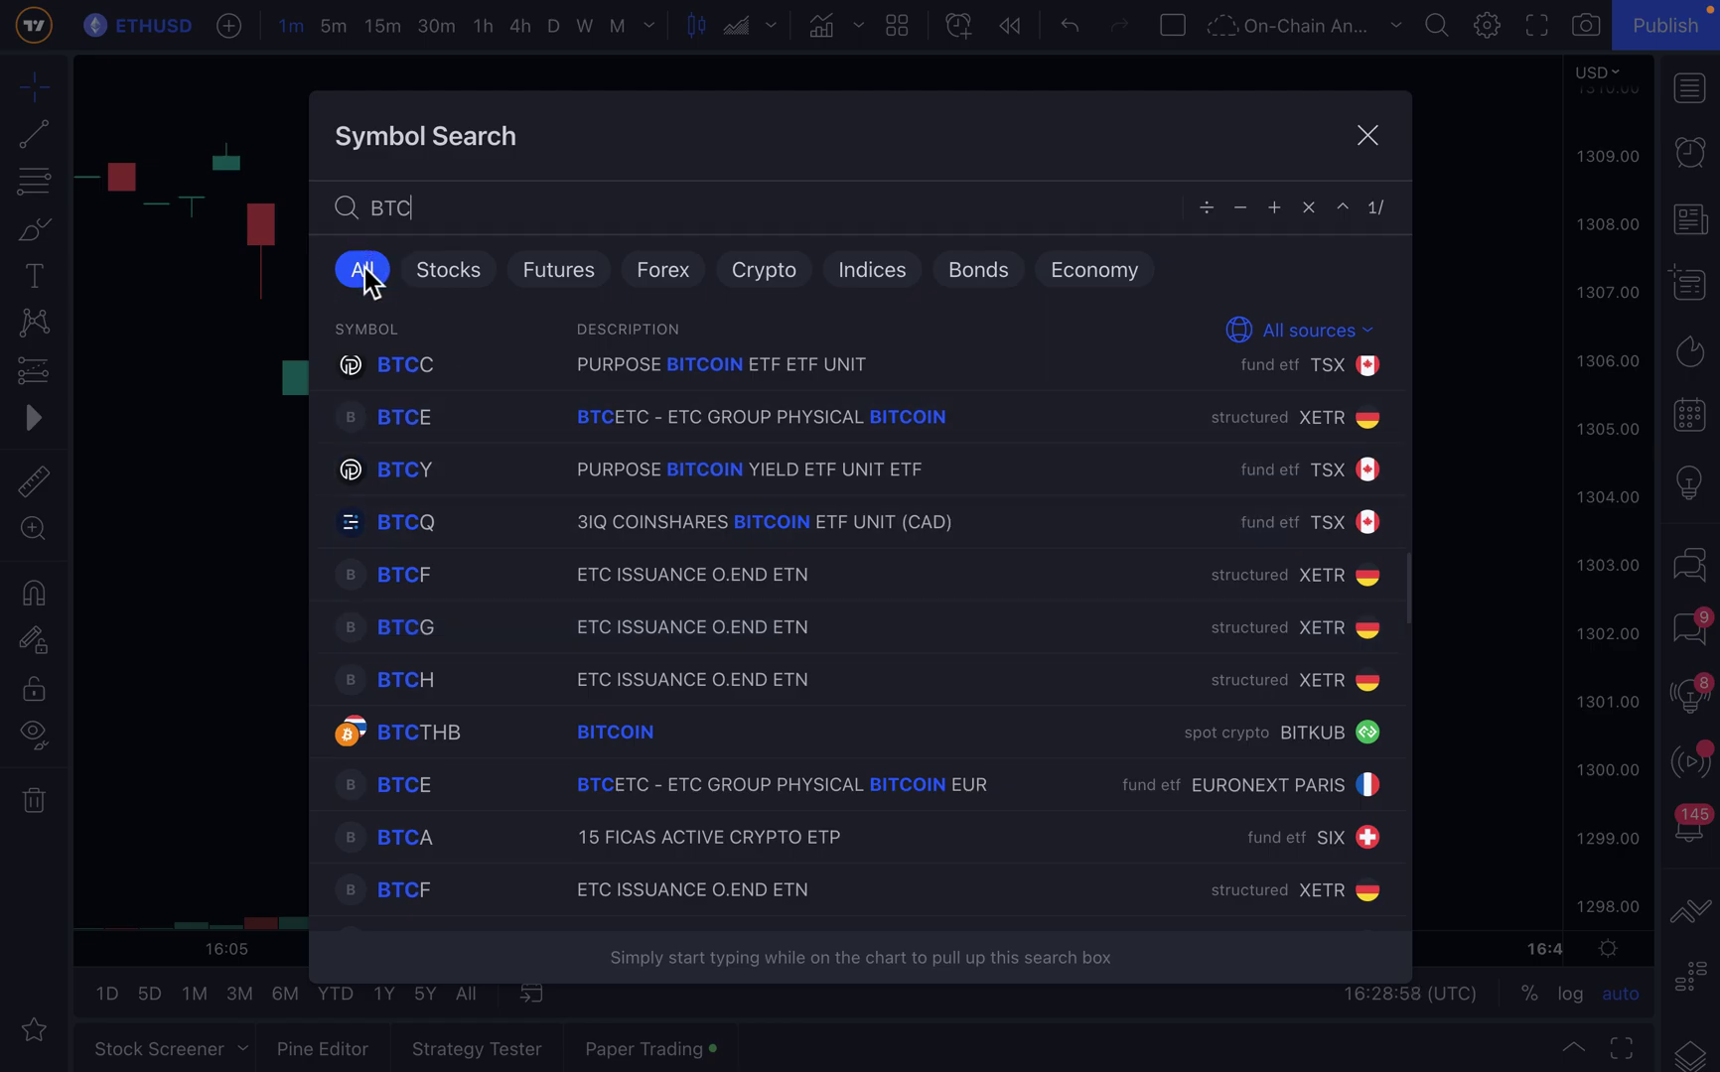
scroll(589, 631, "down", 5)
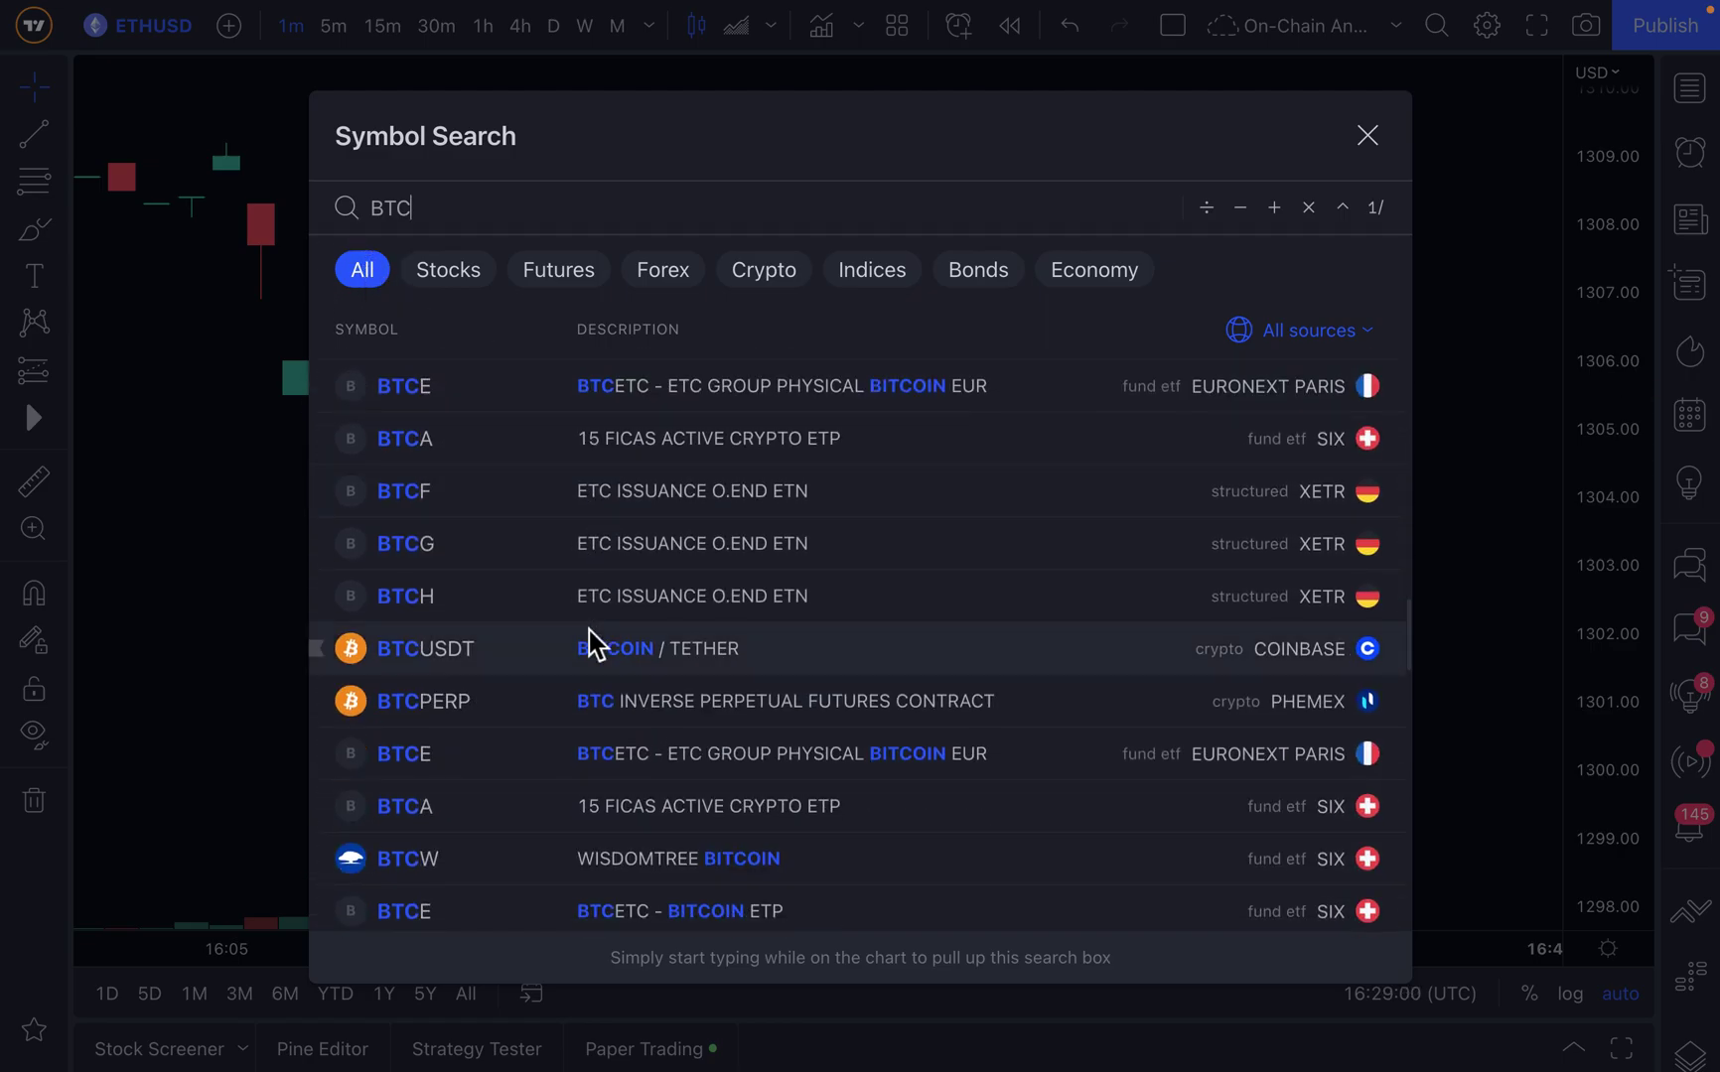
scroll(589, 641, "down", 10)
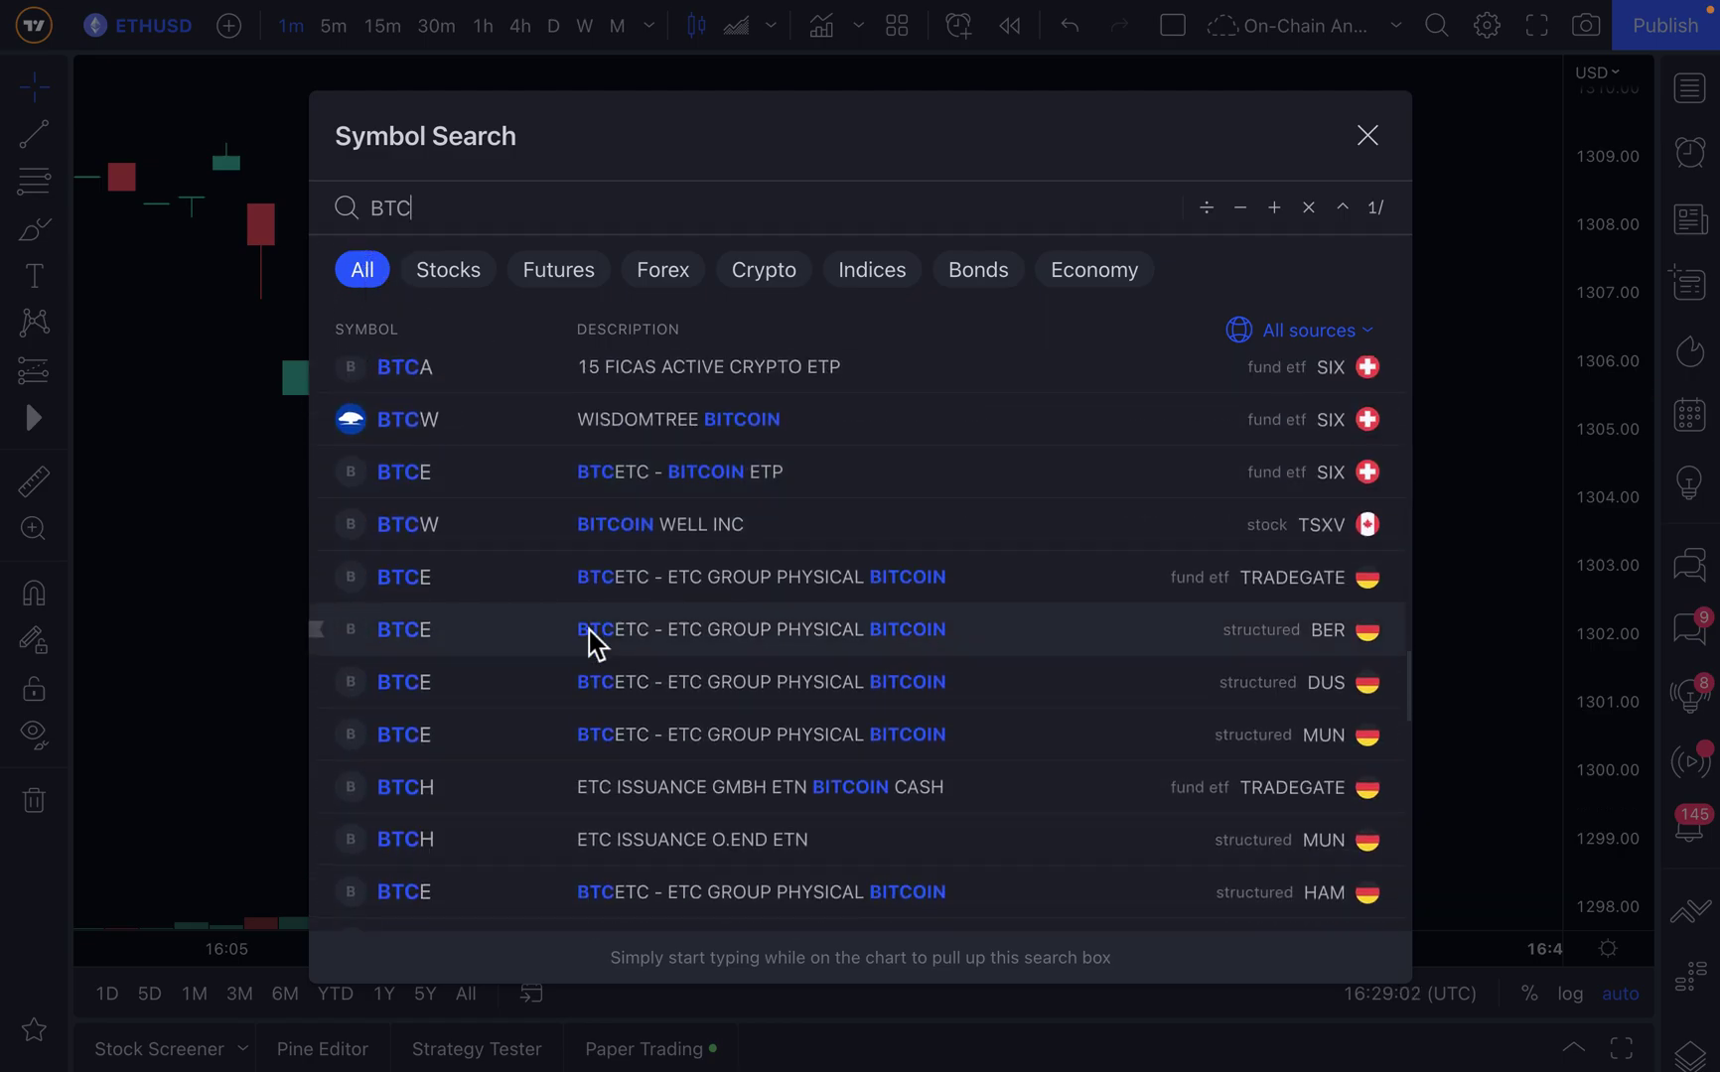
scroll(589, 632, "down", 8)
scroll(588, 631, "down", 12)
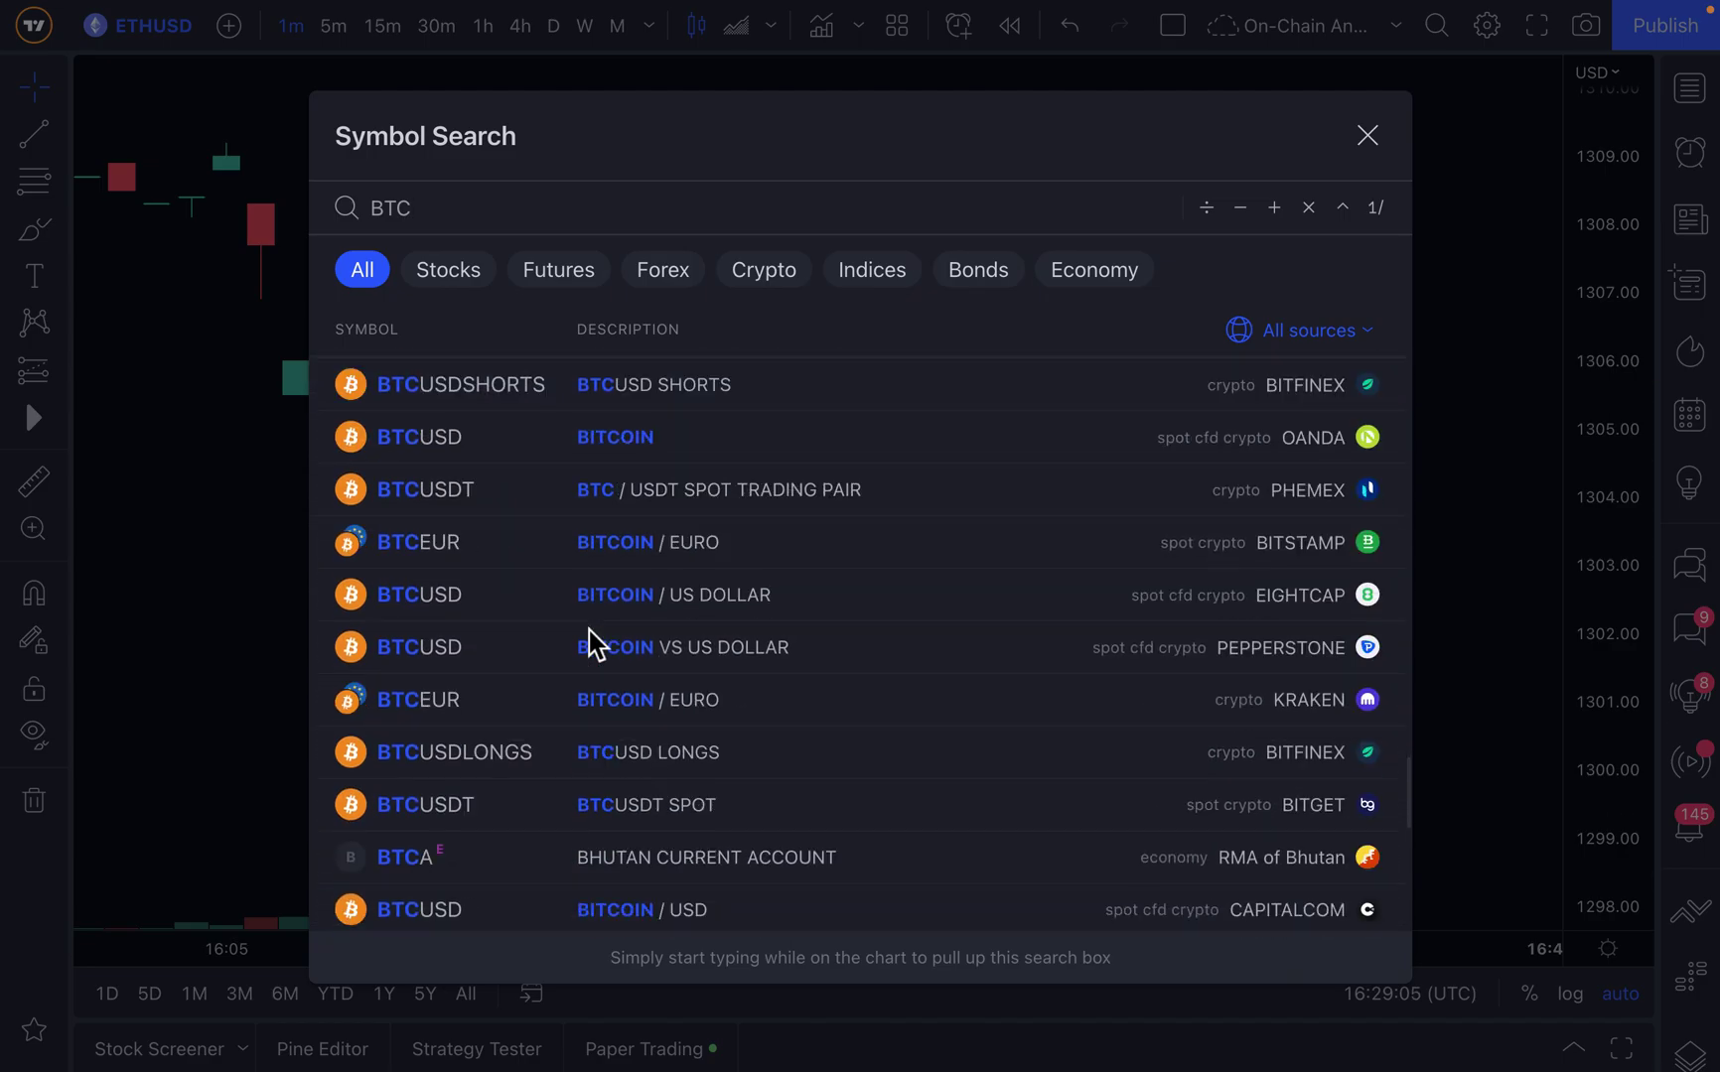
scroll(589, 630, "down", 2)
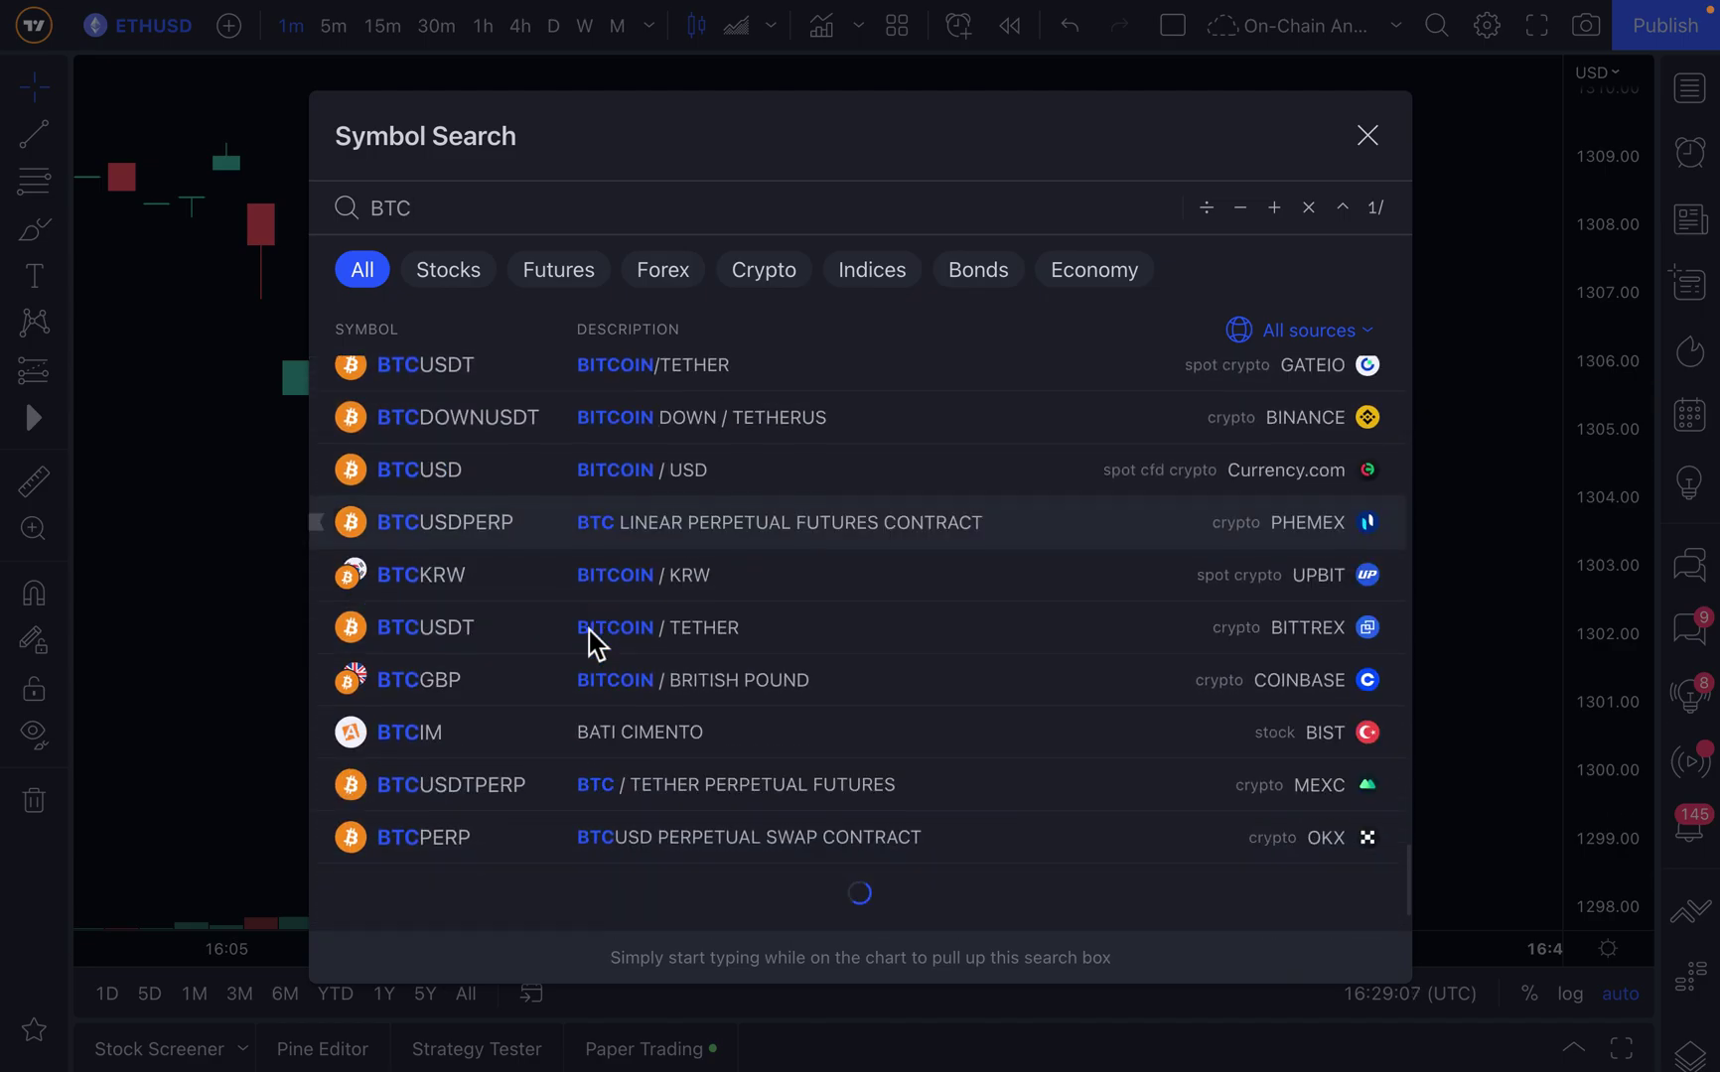
scroll(682, 712, "down", 2)
scroll(682, 712, "down", 8)
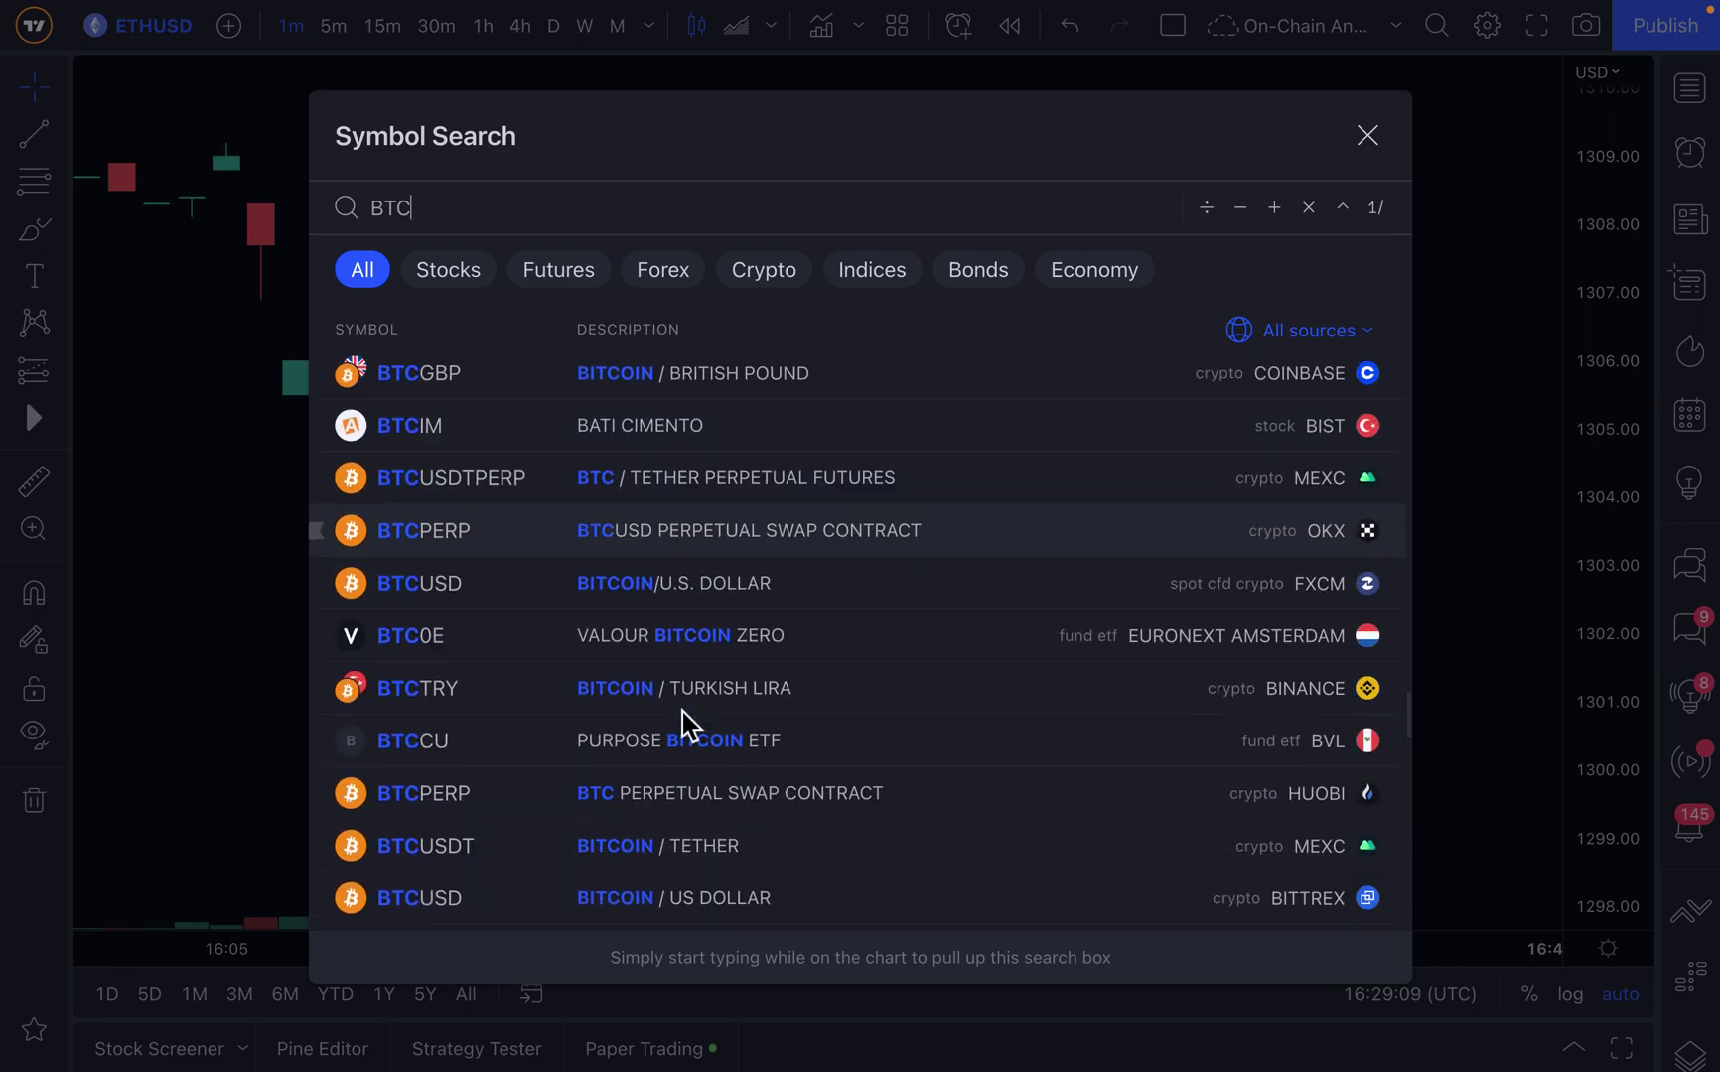
scroll(682, 712, "down", 2)
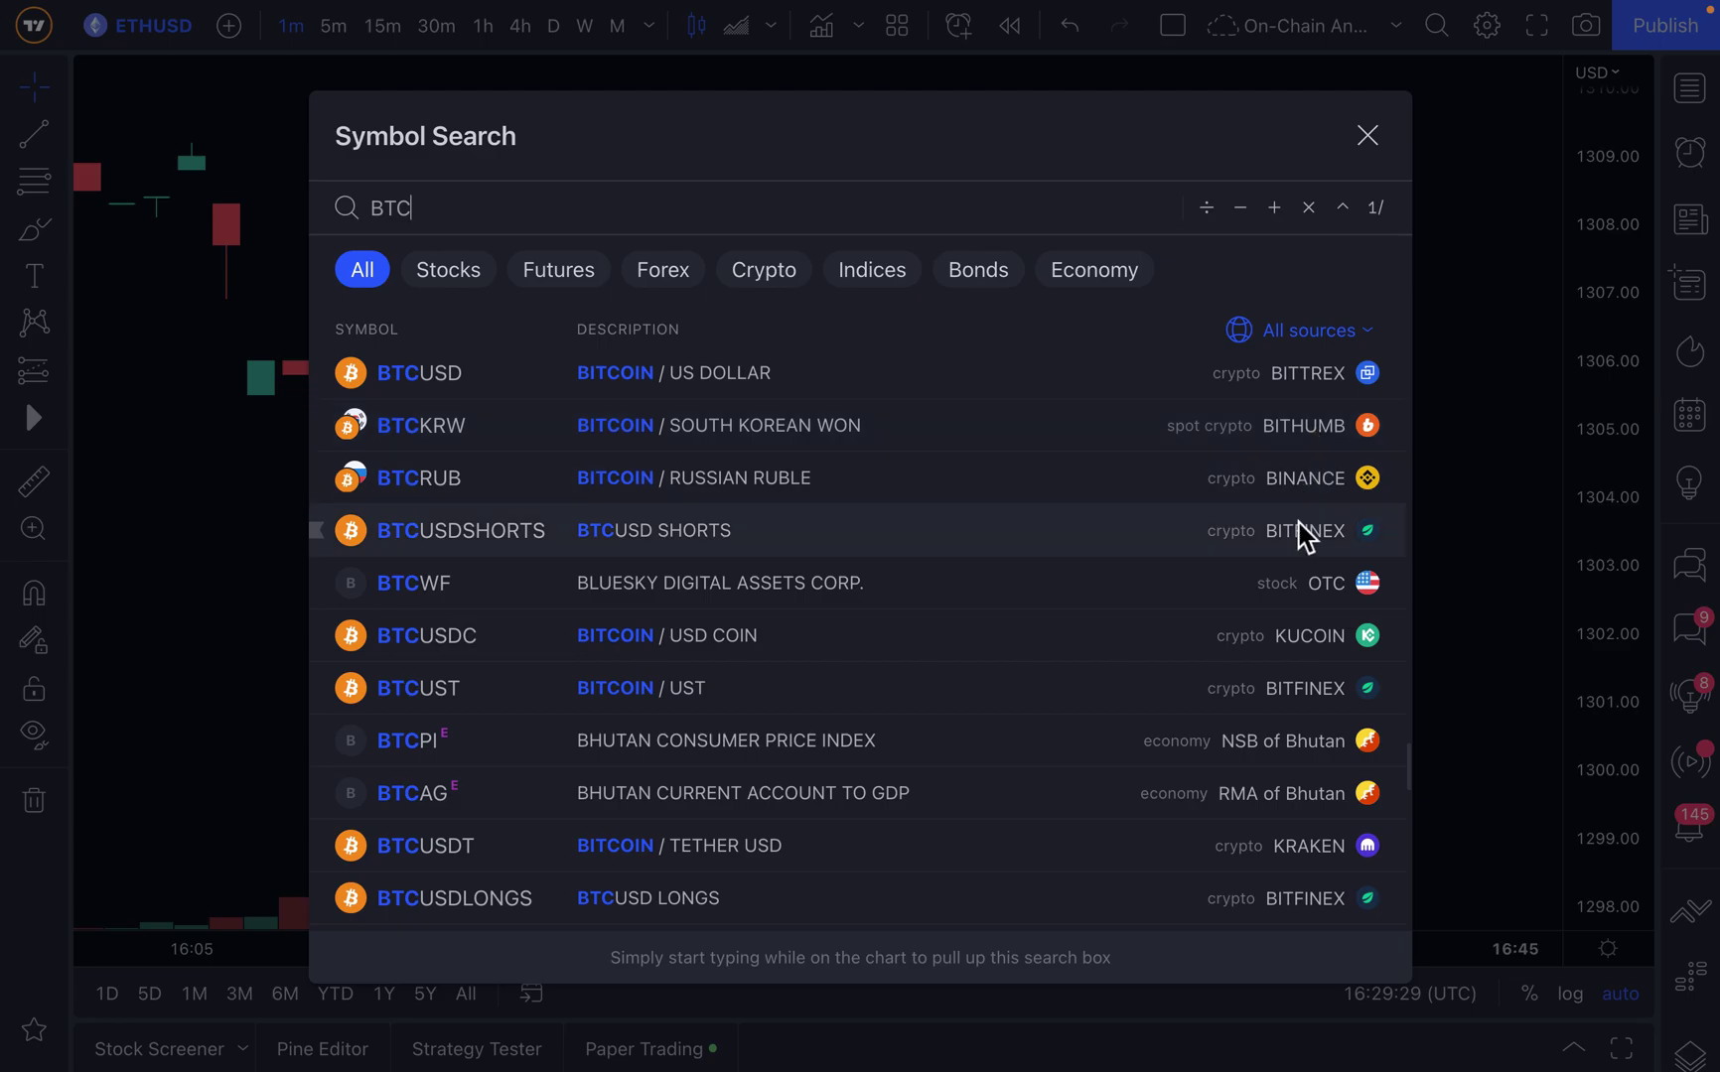
scroll(1270, 805, "down", 6)
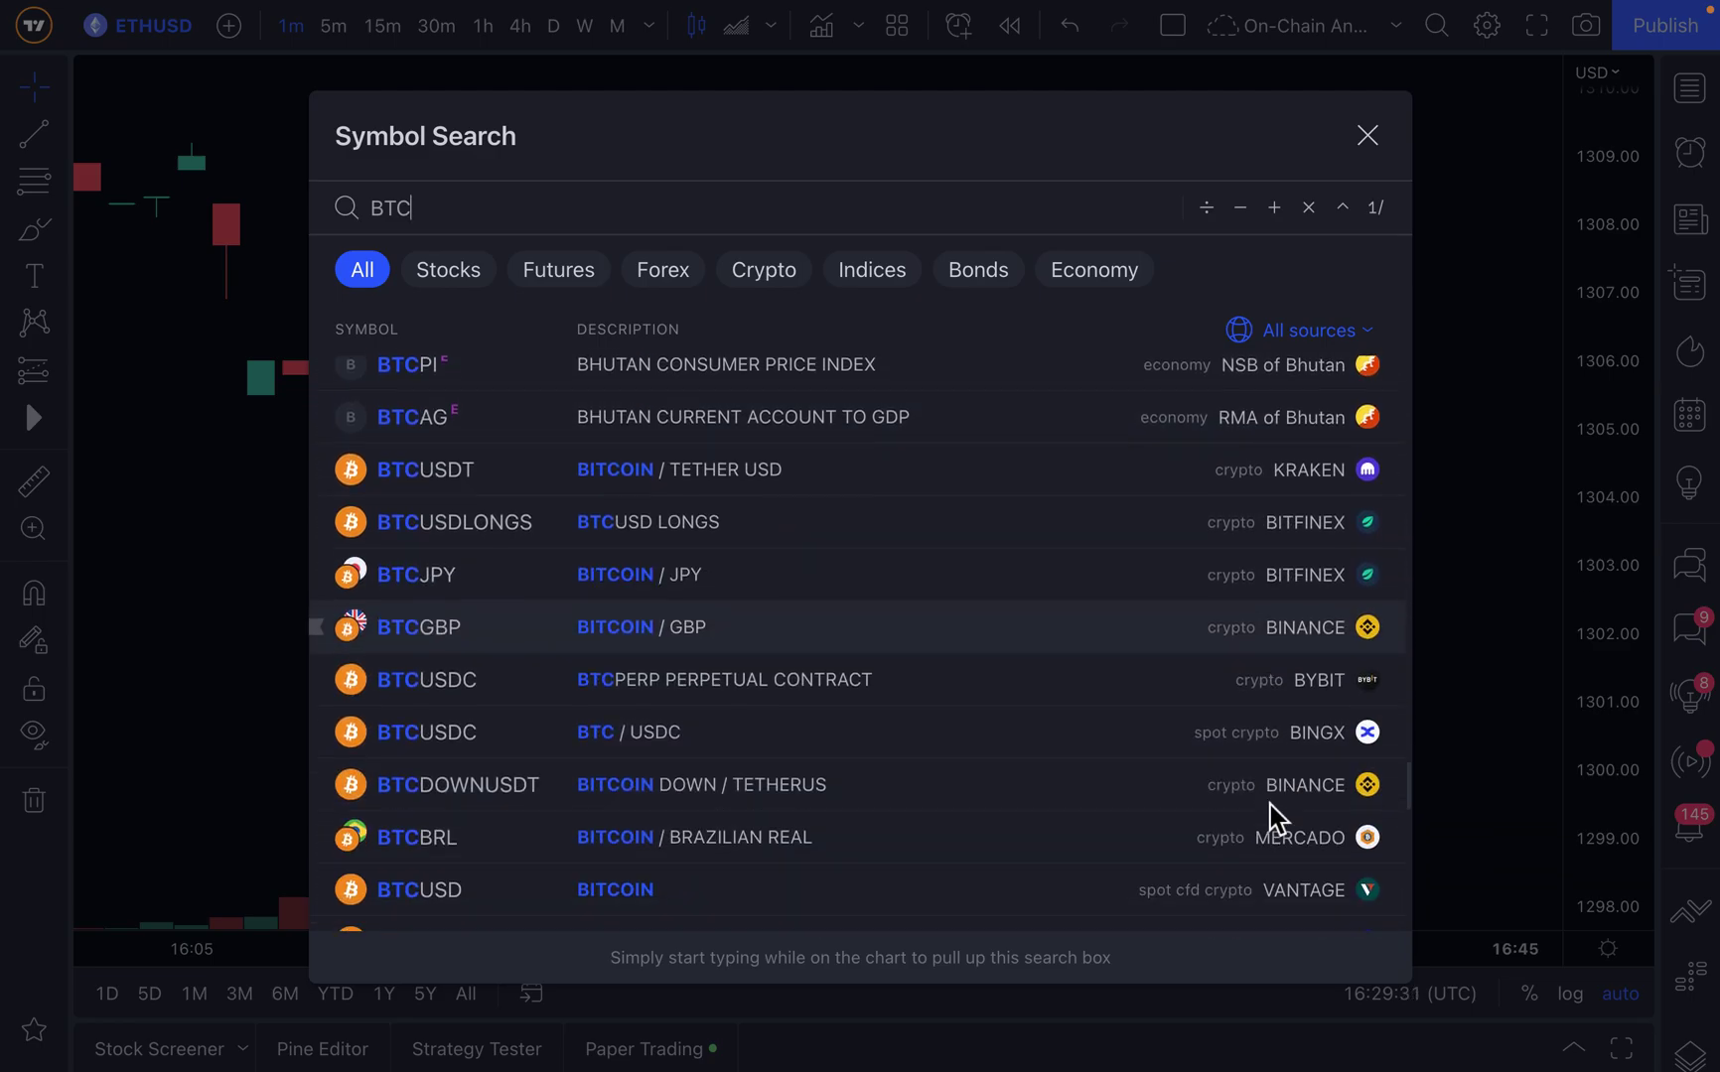
scroll(992, 769, "down", 6)
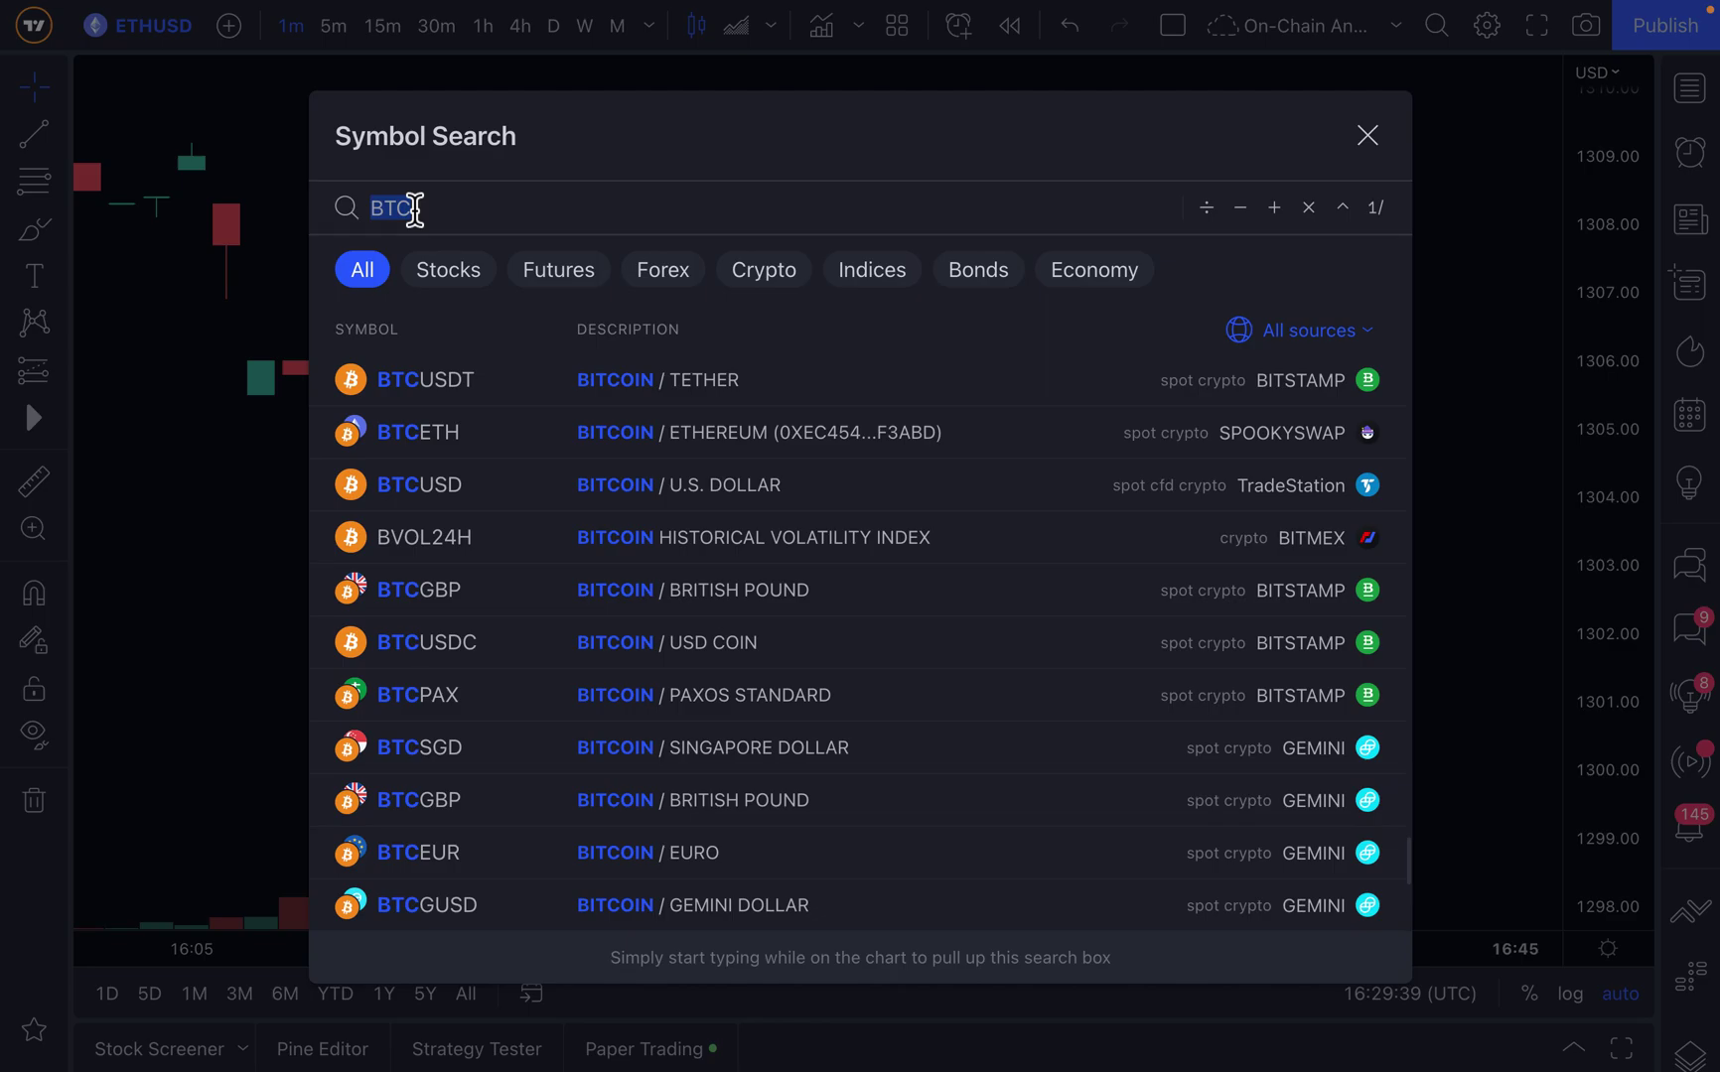
key("BackSpace")
Browse 'HASH RATE' results such as BTC_HASHRATE and ETH_HASHRATE, then close back to the ETHUSD chart
type("HASH RATE")
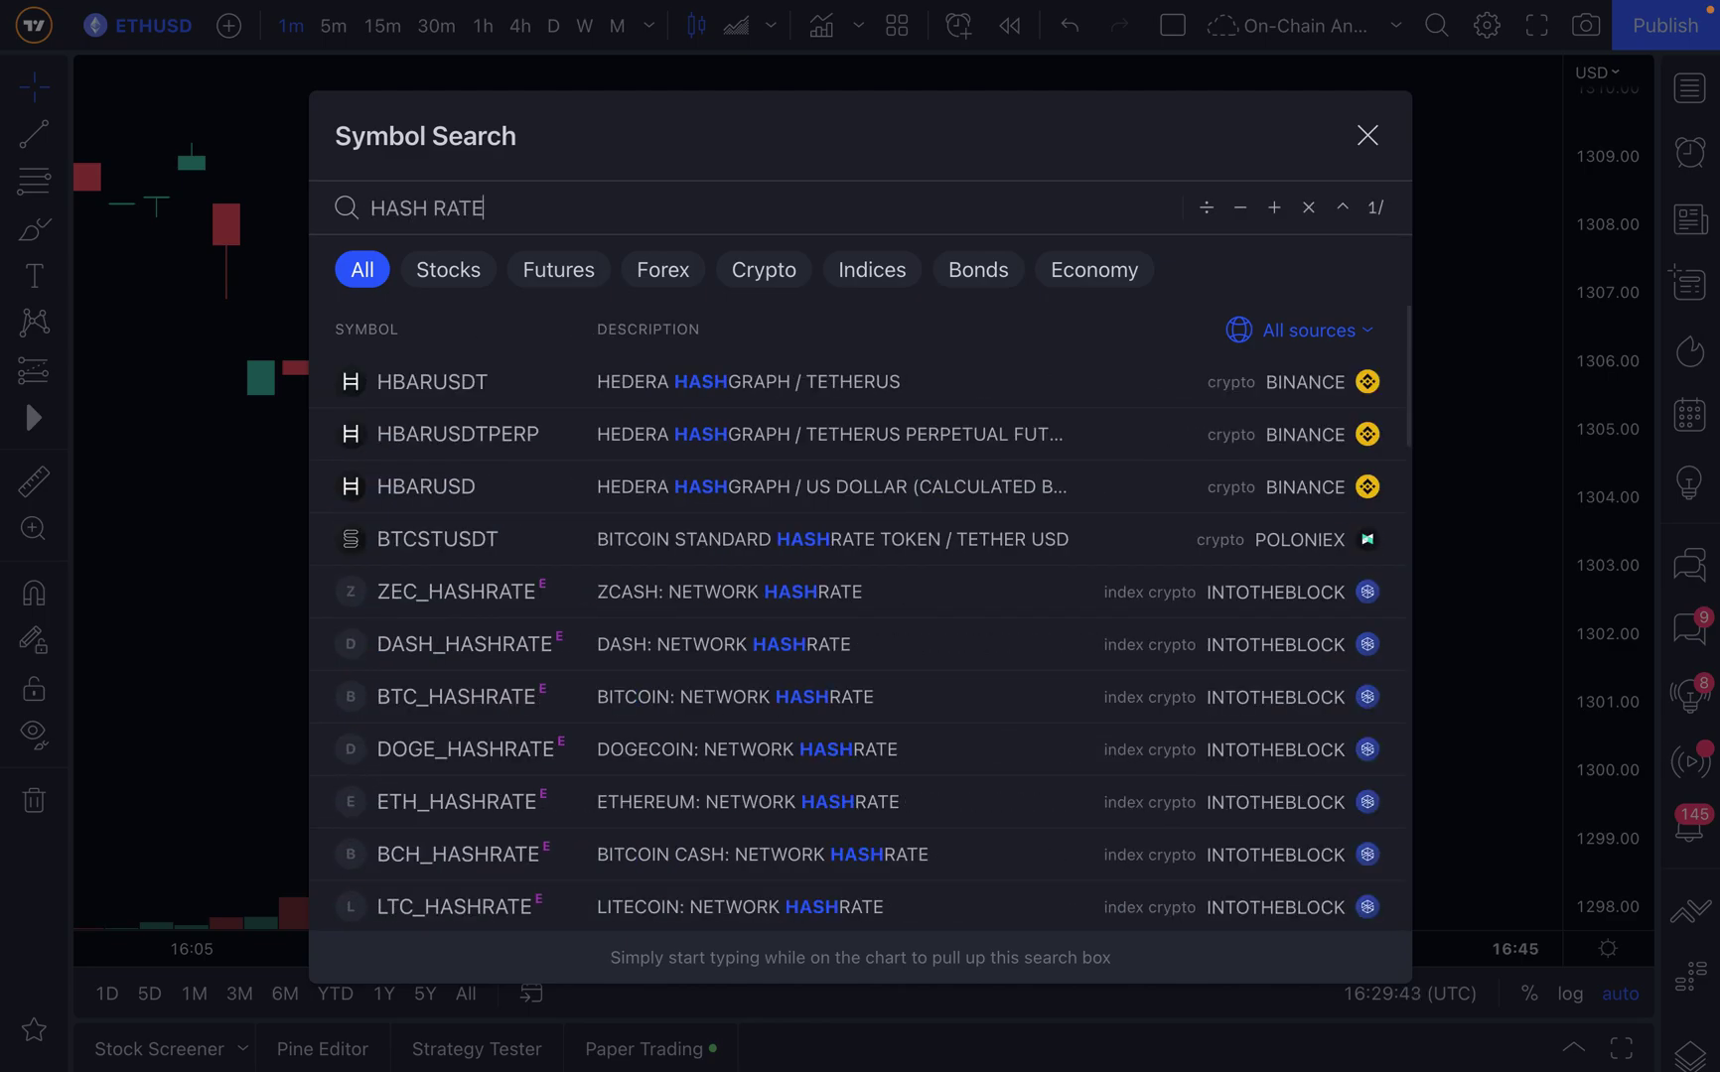
scroll(714, 675, "down", 4)
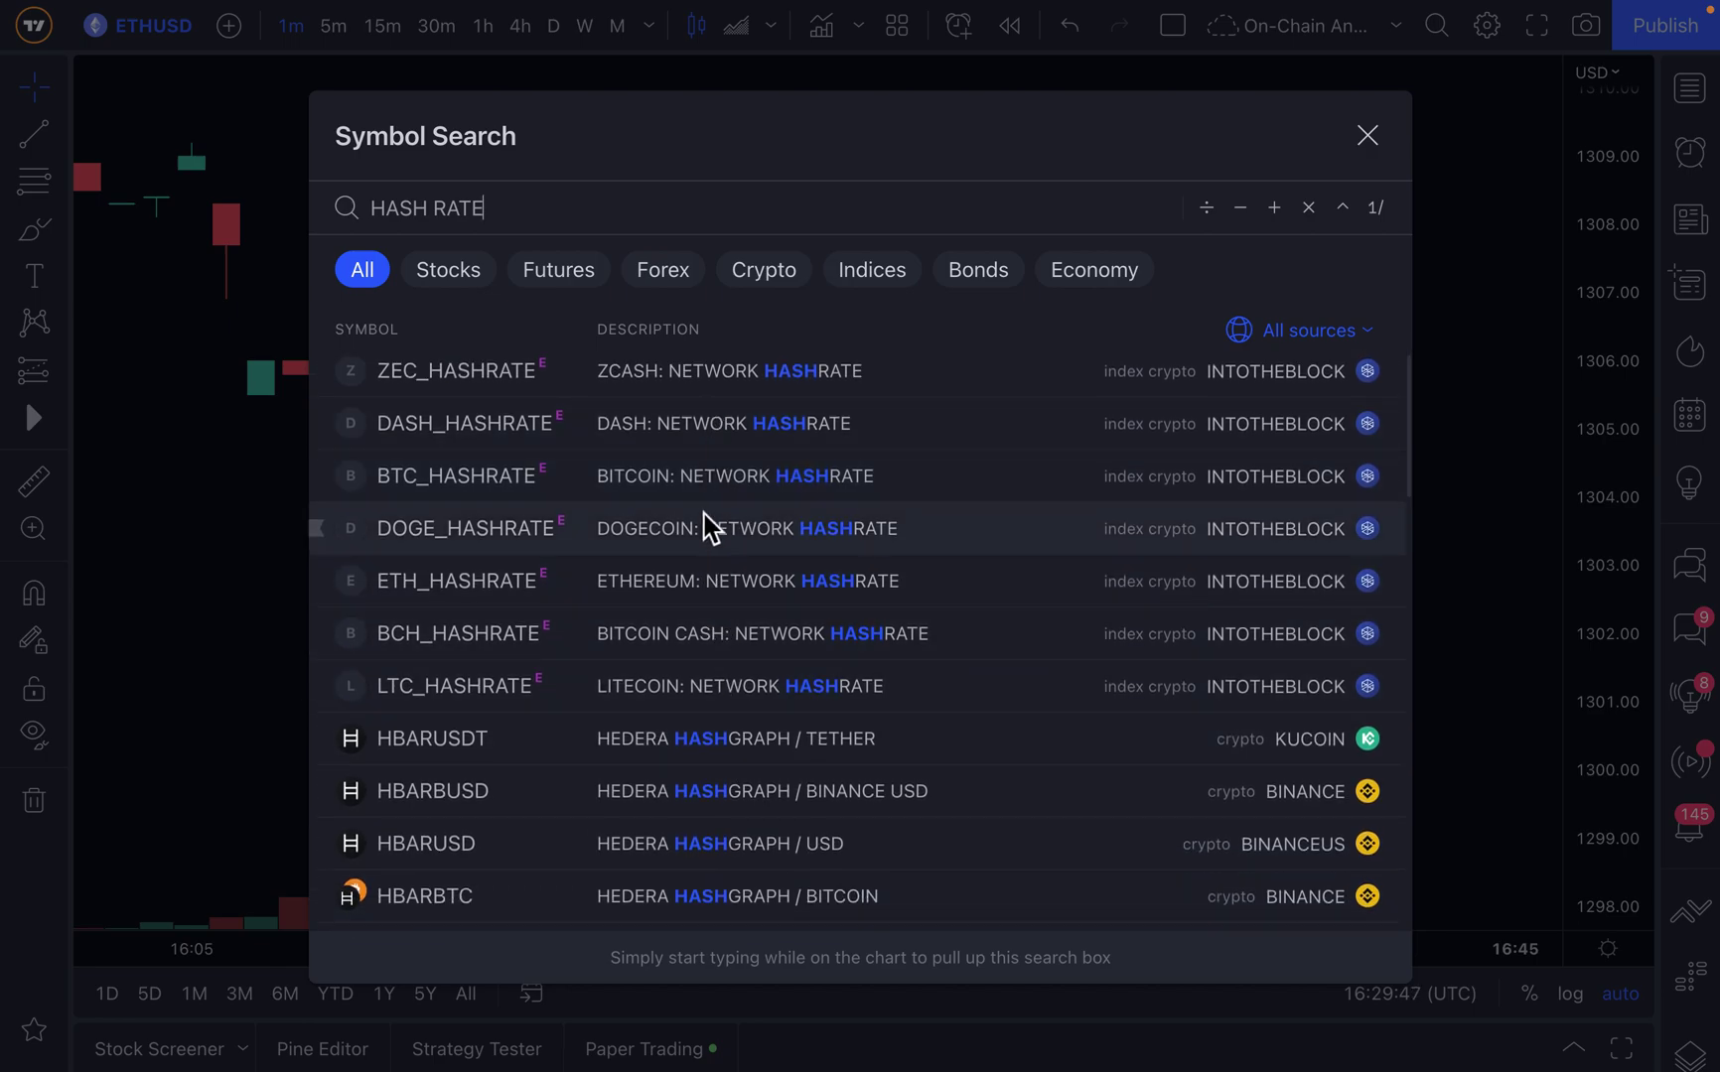
scroll(710, 487, "up", 1)
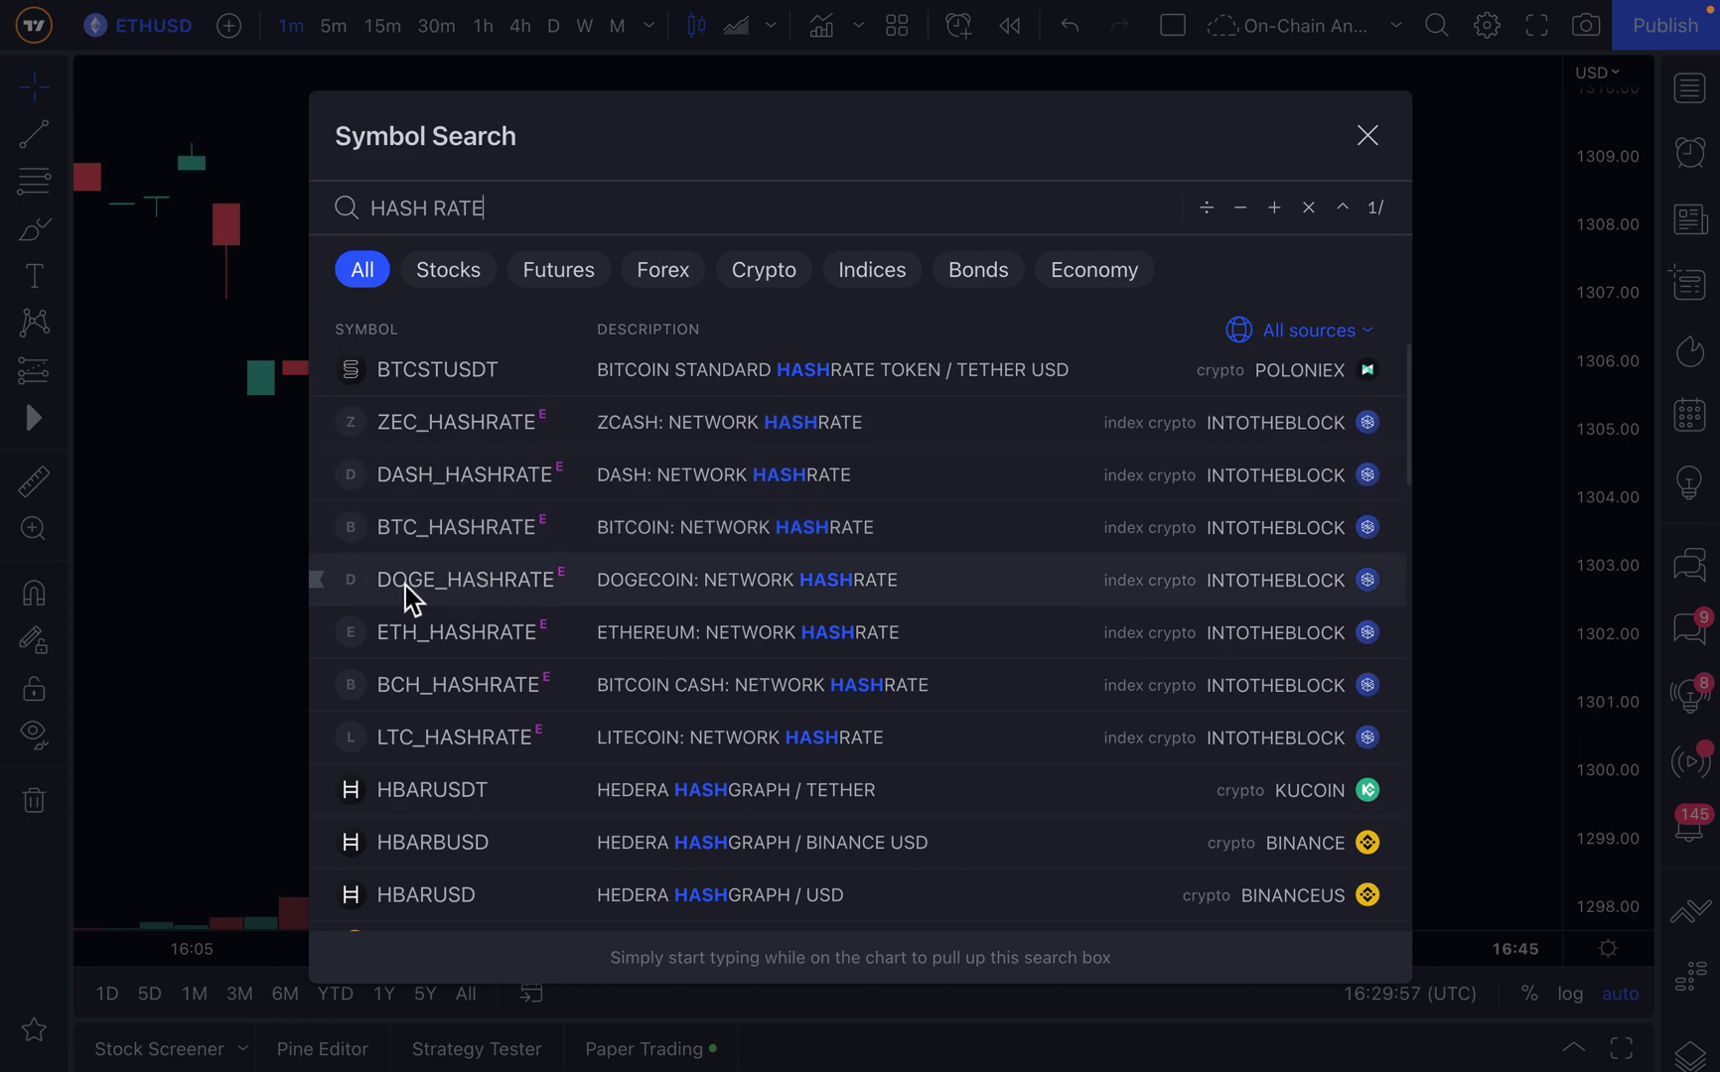
scroll(480, 757, "down", 6)
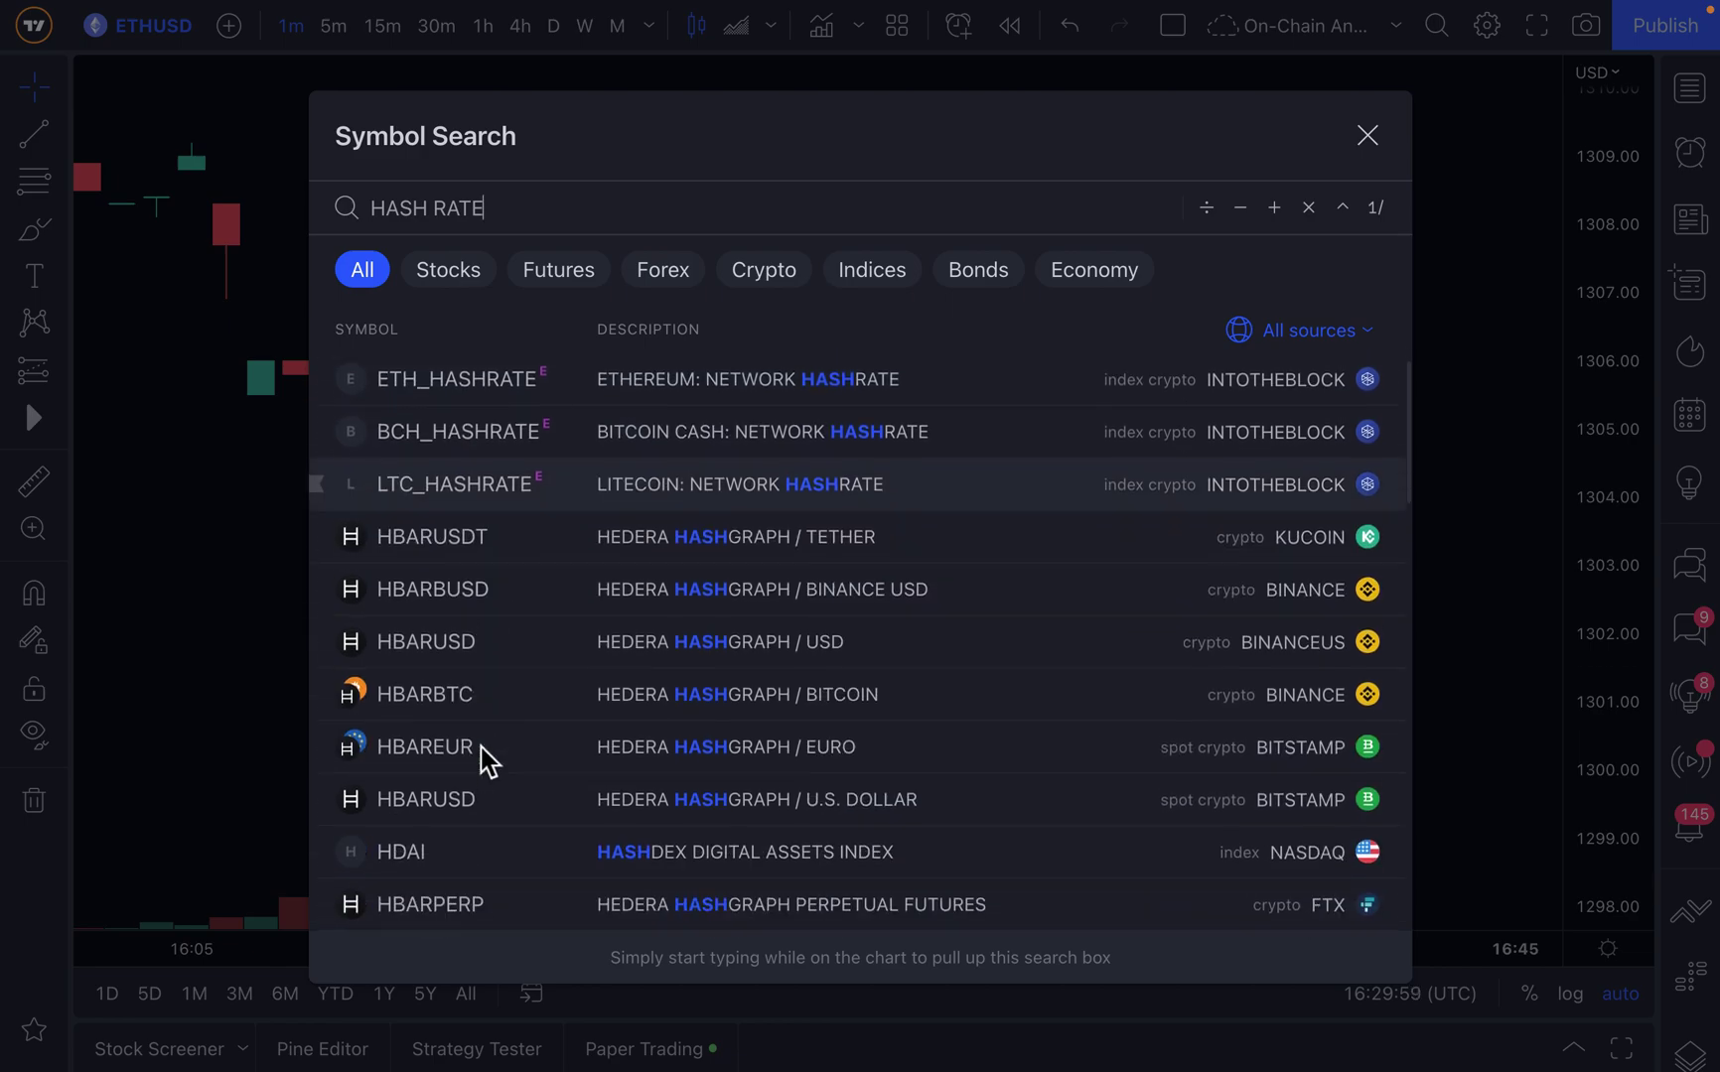
scroll(526, 717, "down", 2)
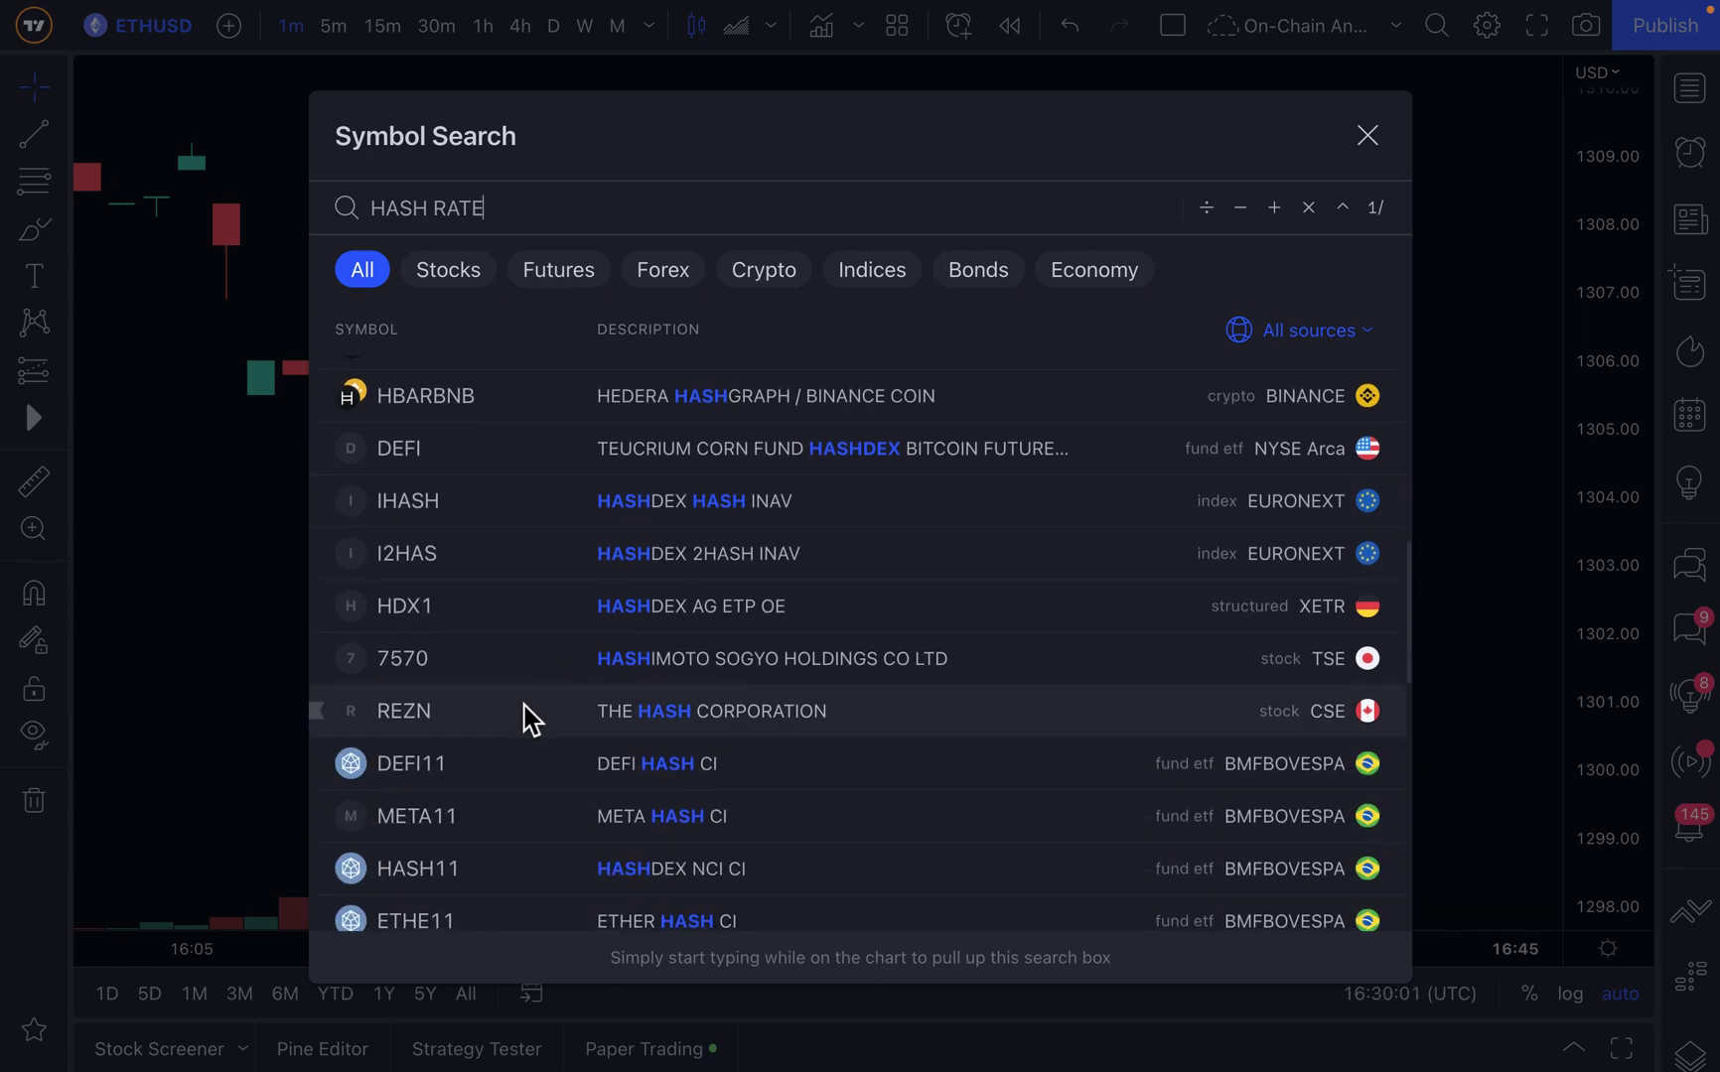
left_click(1367, 136)
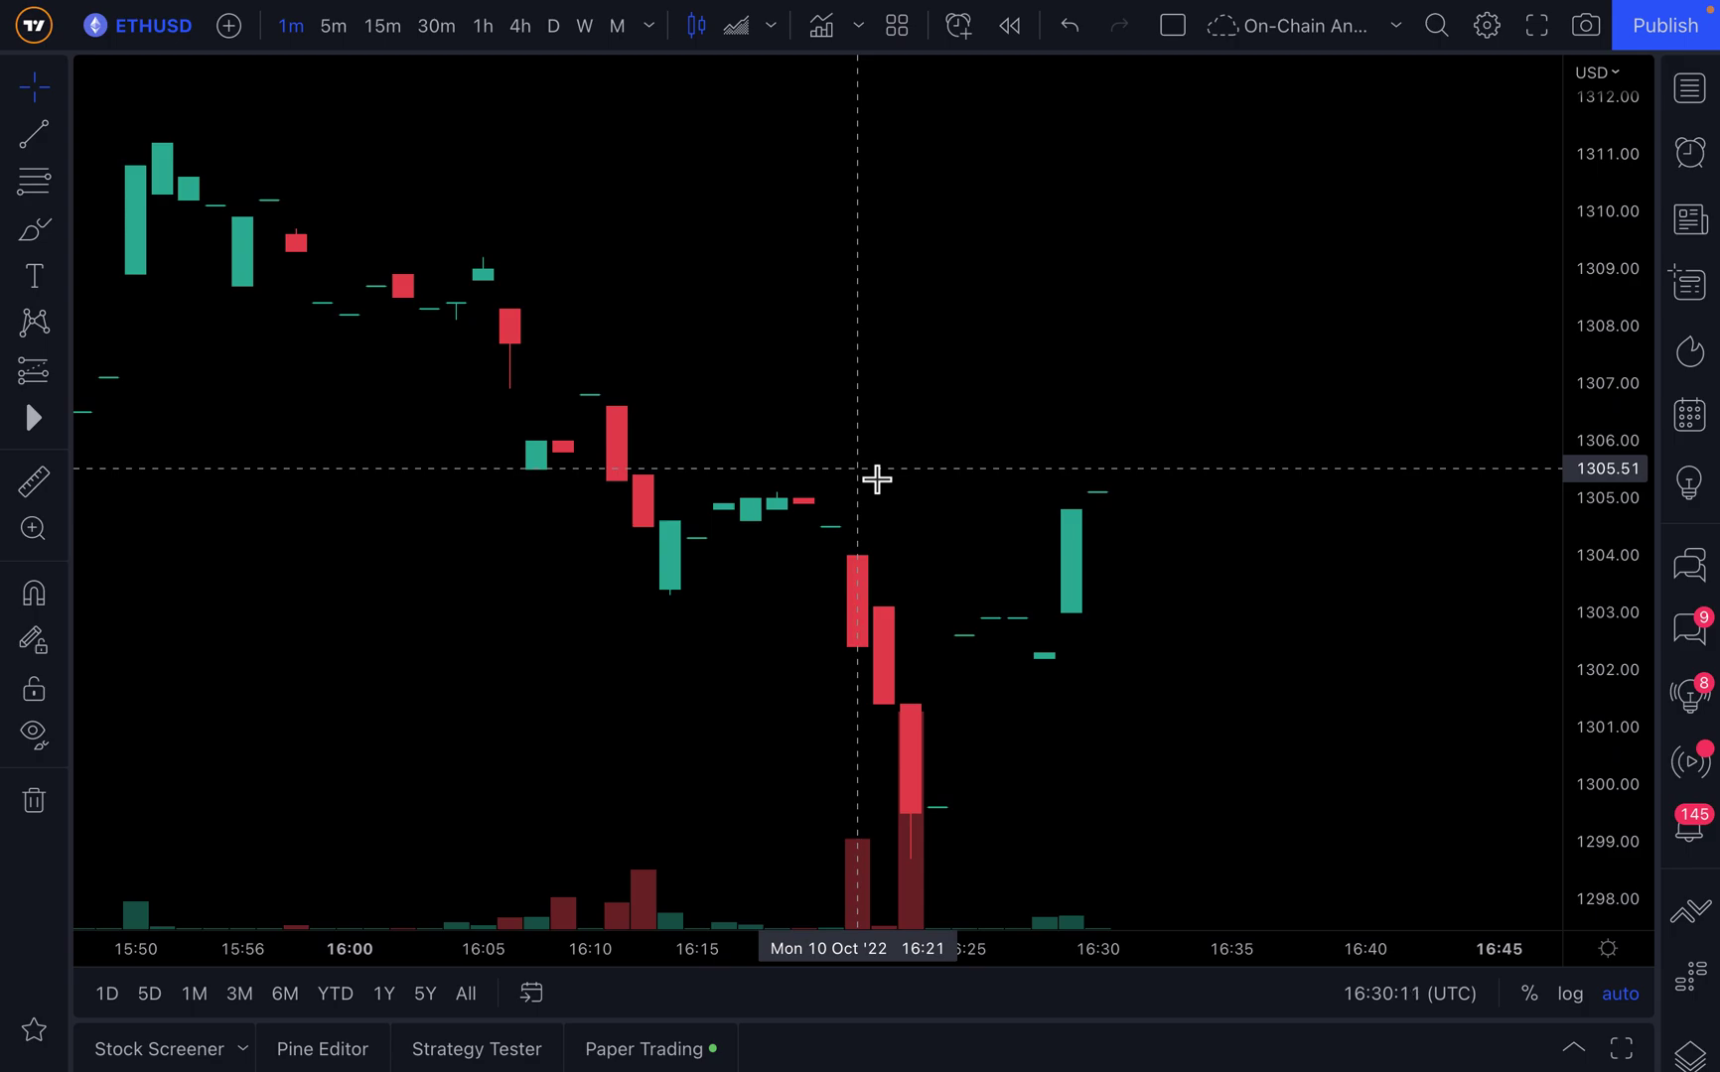
scroll(876, 480, "down", 5)
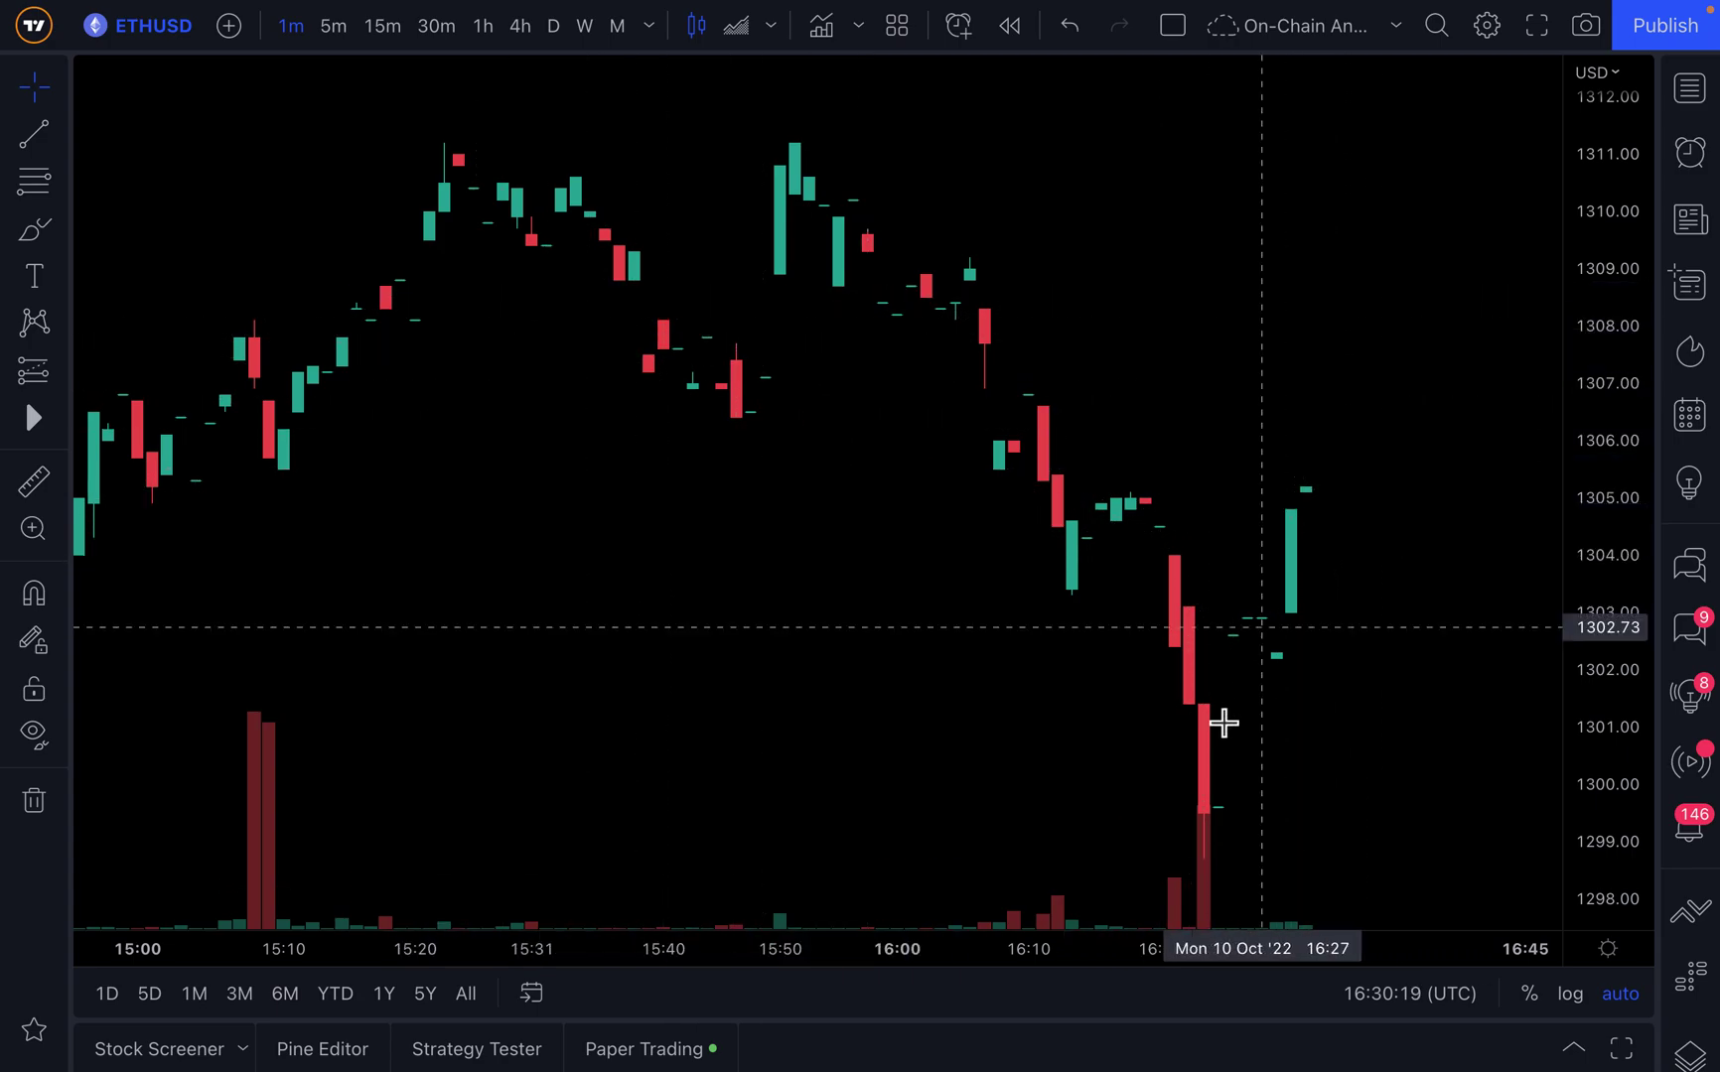
key("slash")
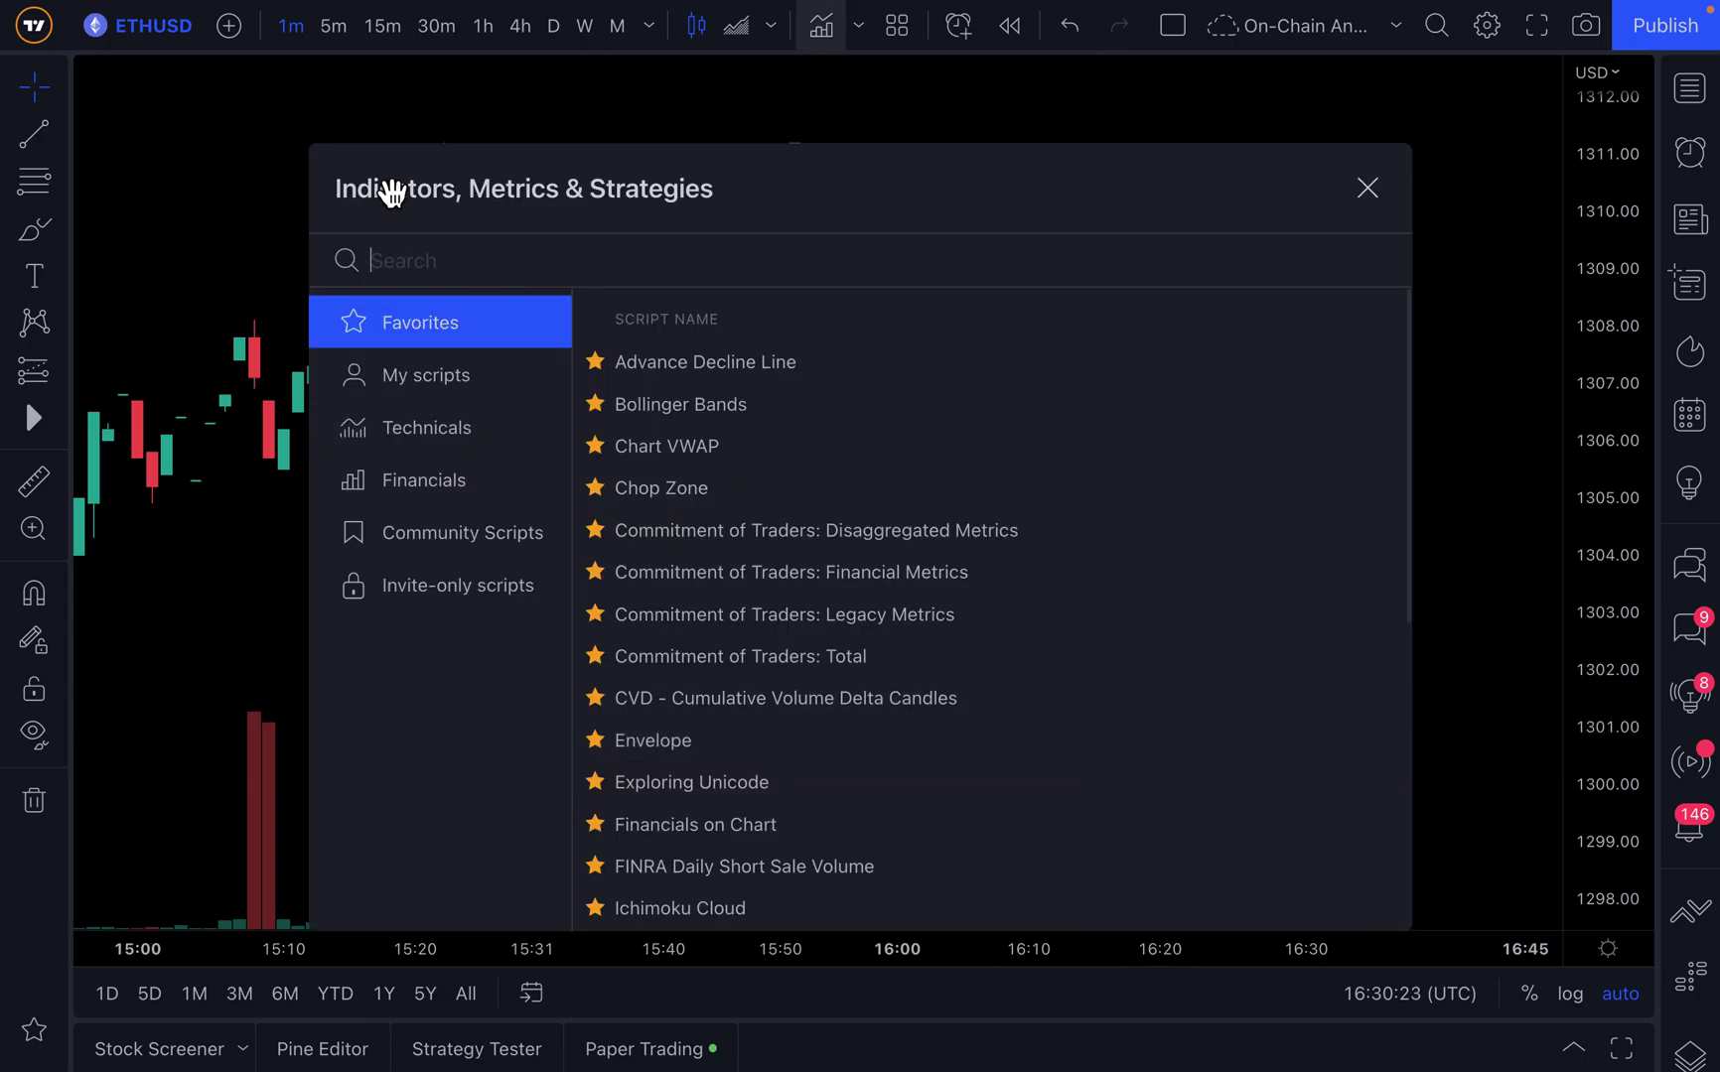
left_click(1368, 189)
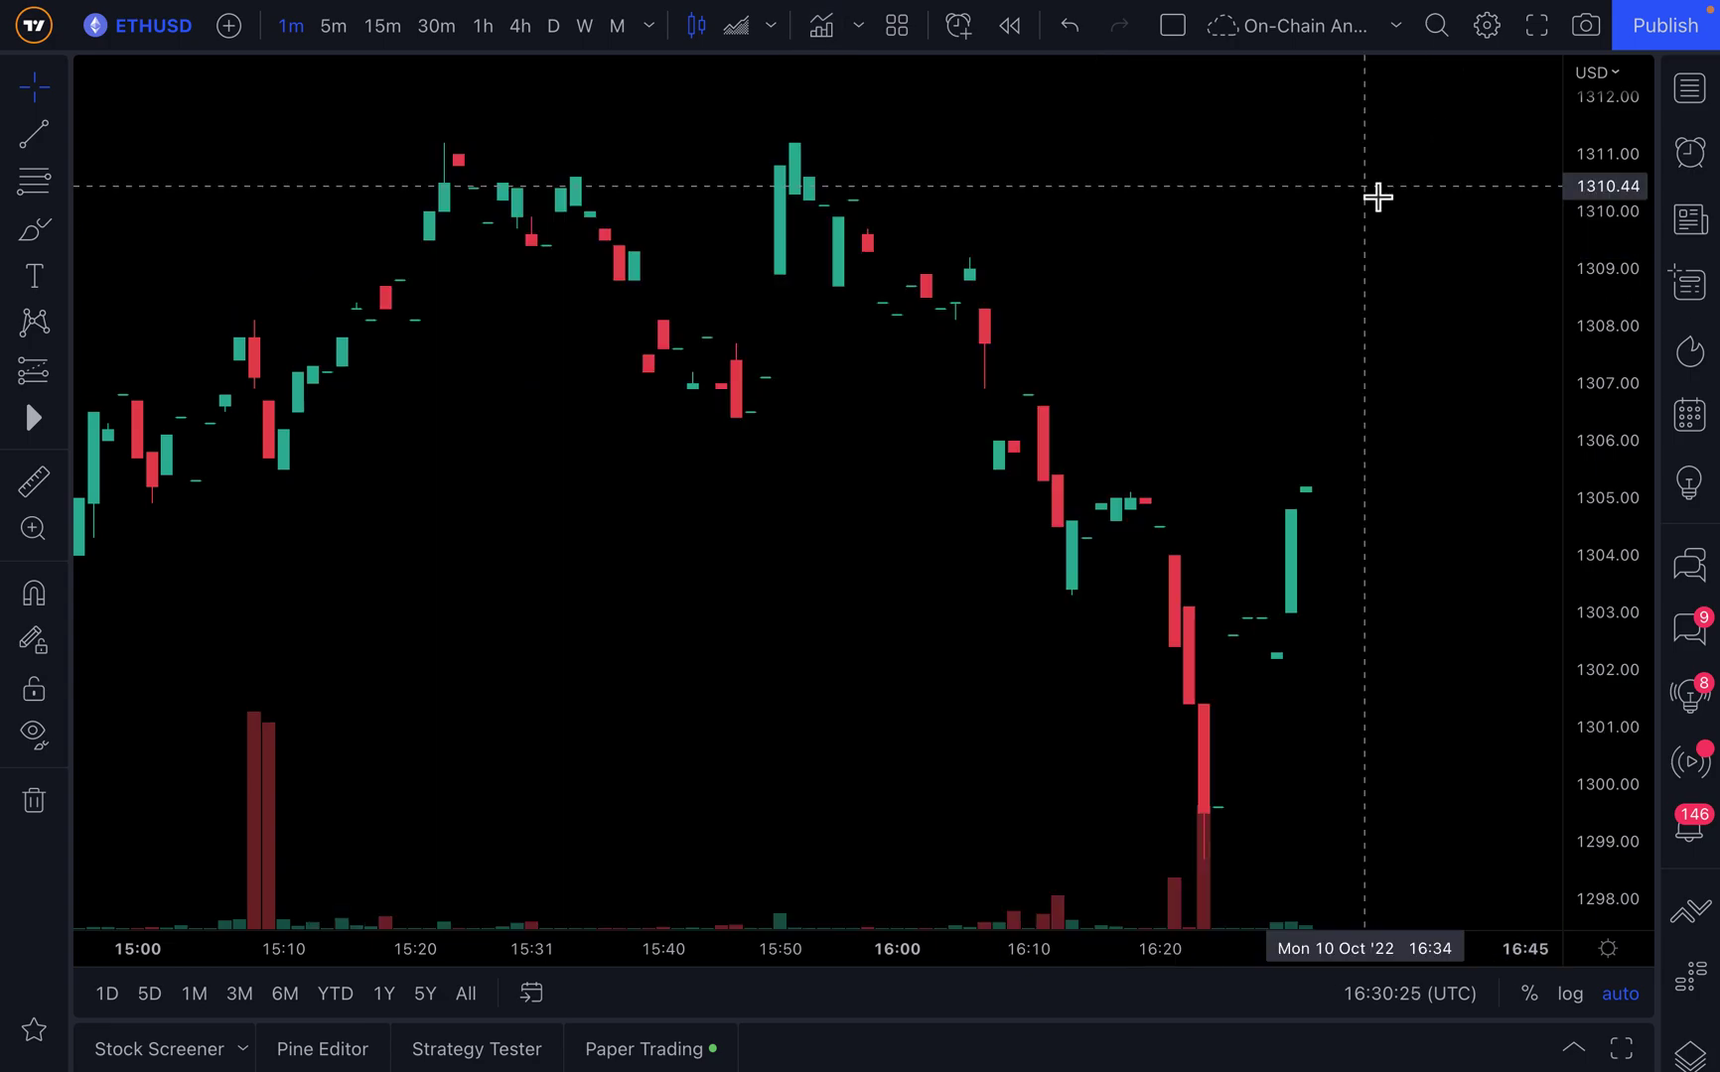
left_click(154, 27)
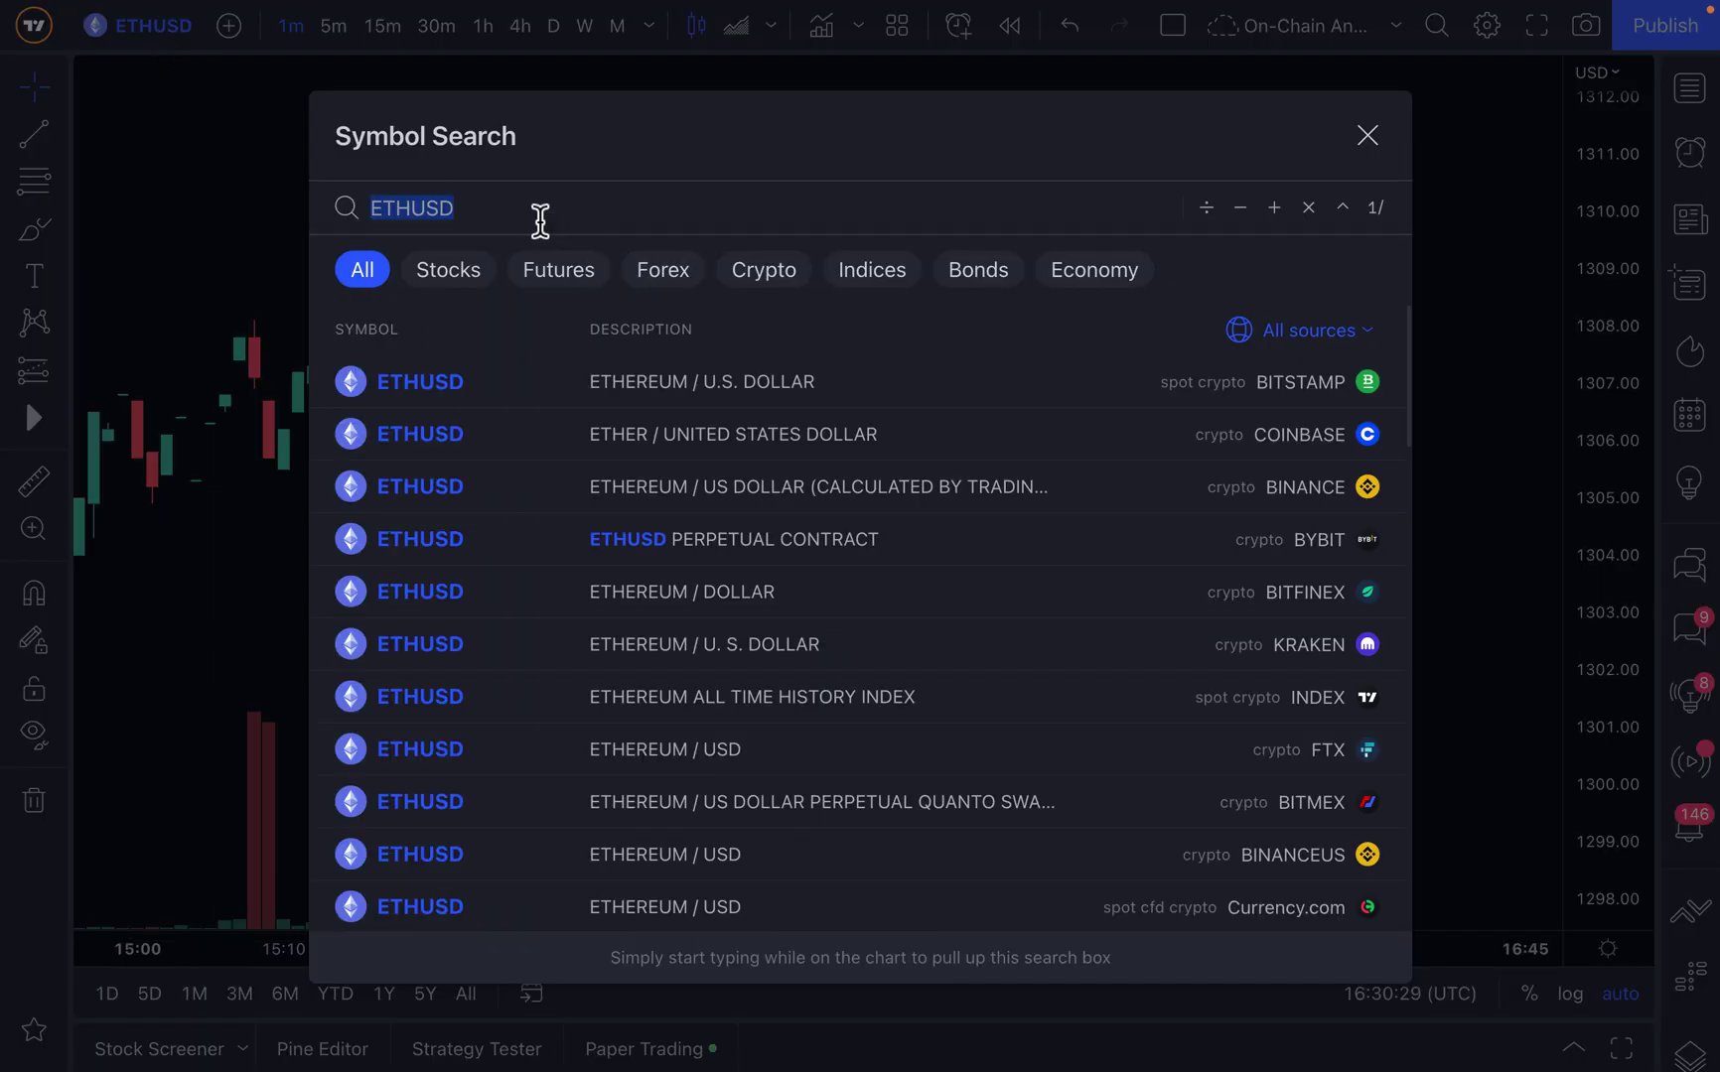
Search symbols for 'MINER', then replace the query with 'GLASSNODE:'
type("MINER")
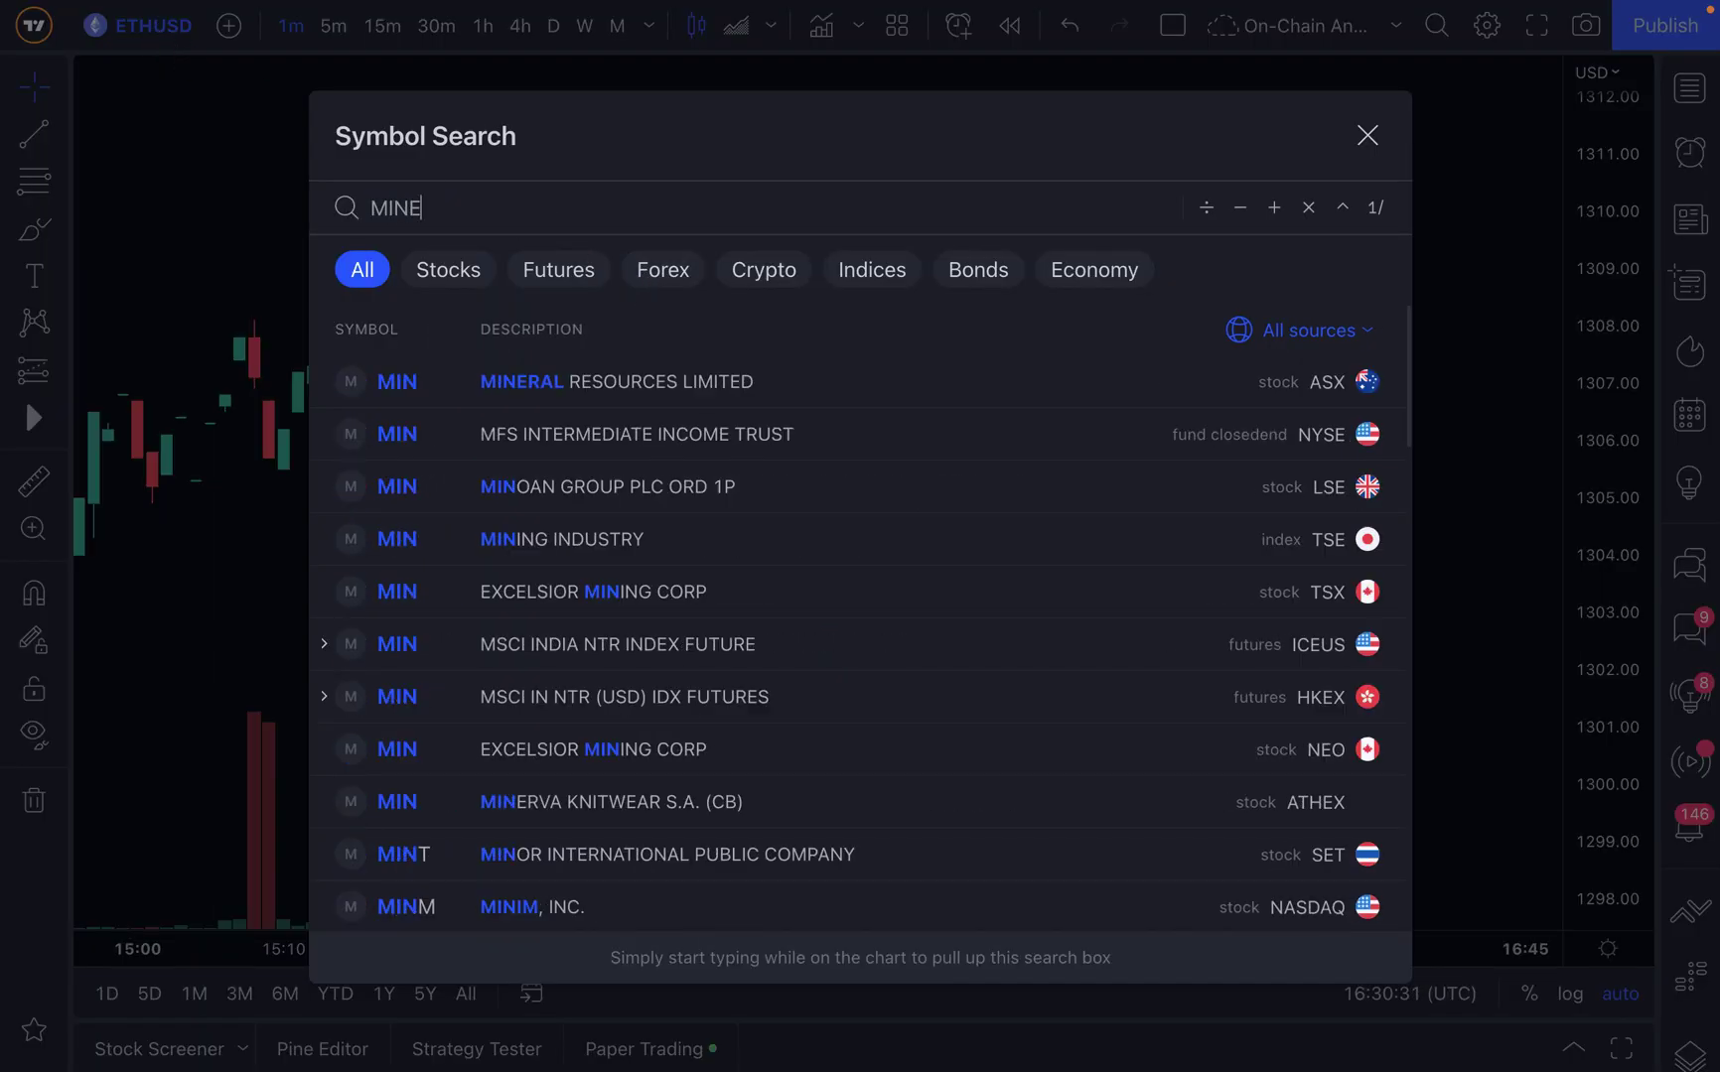
double_click(602, 227)
type("GLASSNODE:")
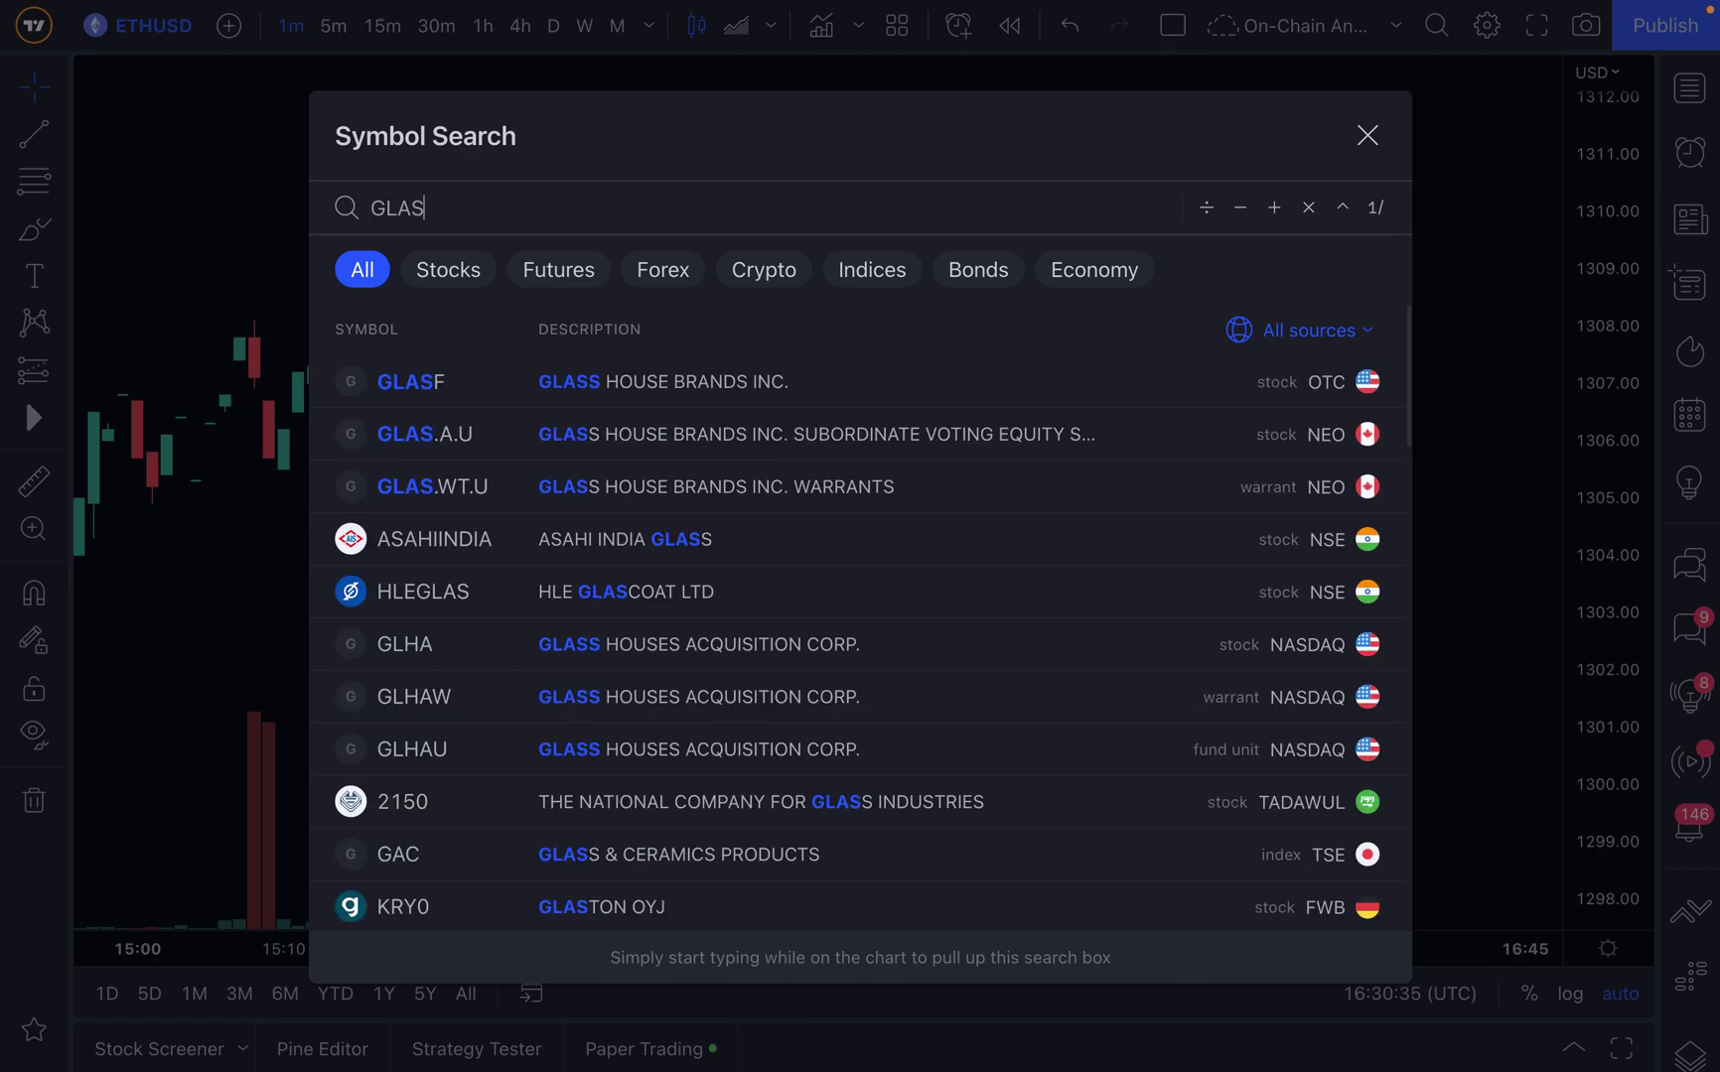